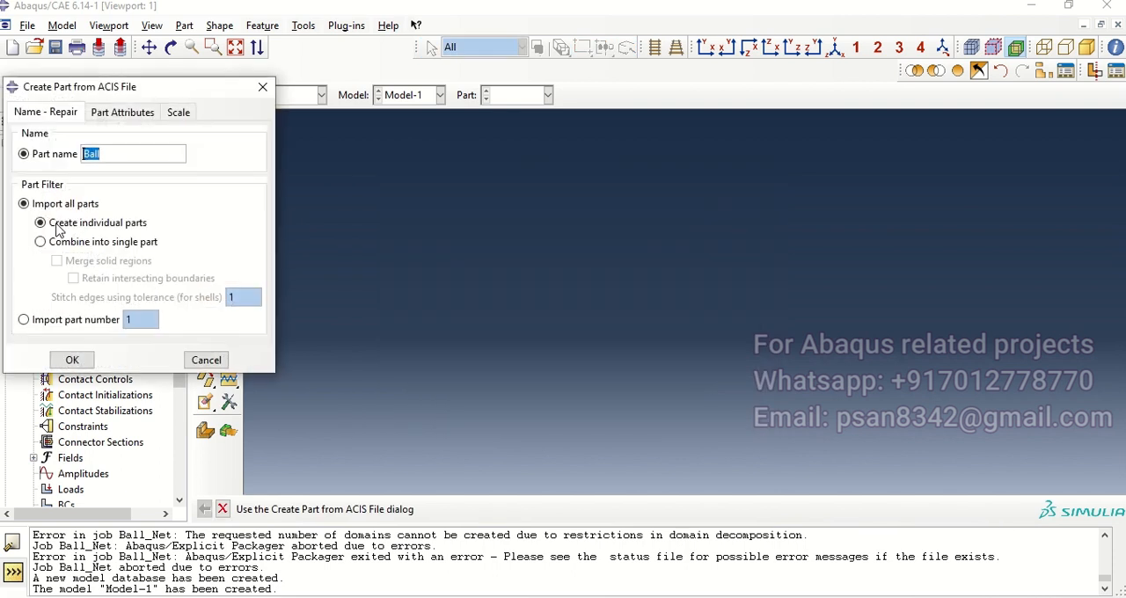
Step: Import the Ball and Net ACIS files as individual parts, keeping their default part names
left_click(92, 358)
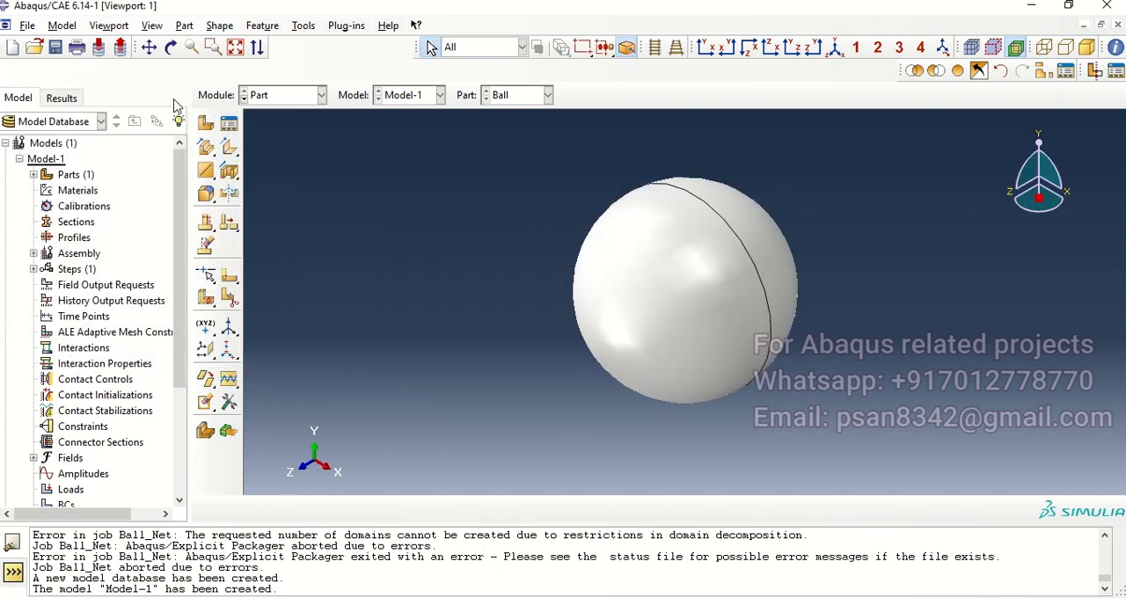
left_click(26, 27)
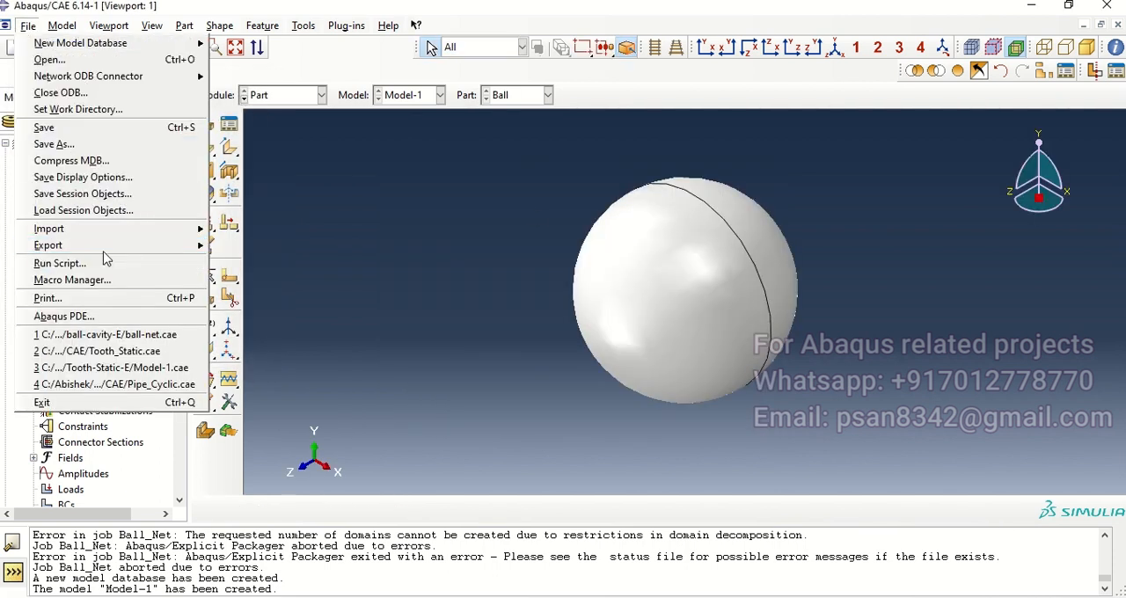
mouse_move(108, 230)
left_click(244, 244)
left_click(391, 257)
left_click(729, 390)
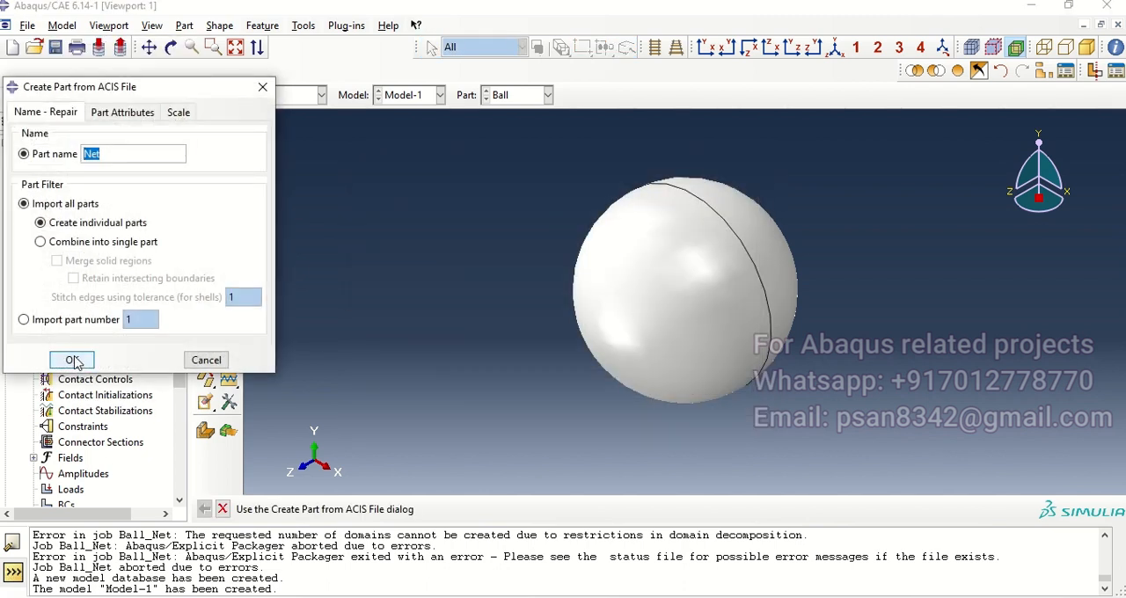
left_click(73, 360)
Step: In the Property module, copy the wire material from the Wire.lib material library into Model-1
left_click(302, 97)
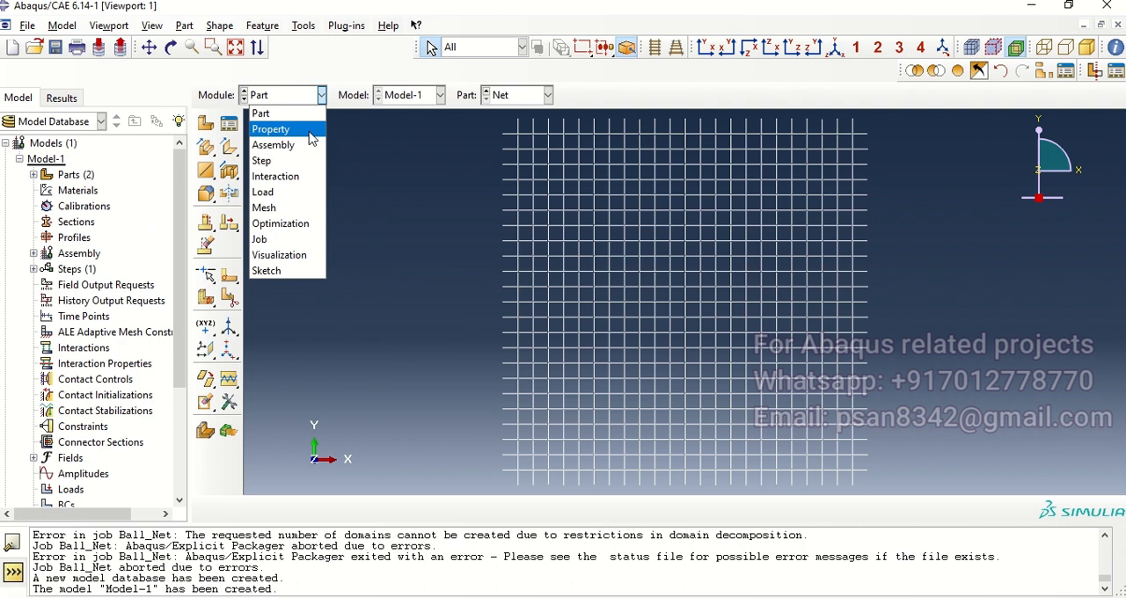
left_click(299, 130)
left_click(109, 100)
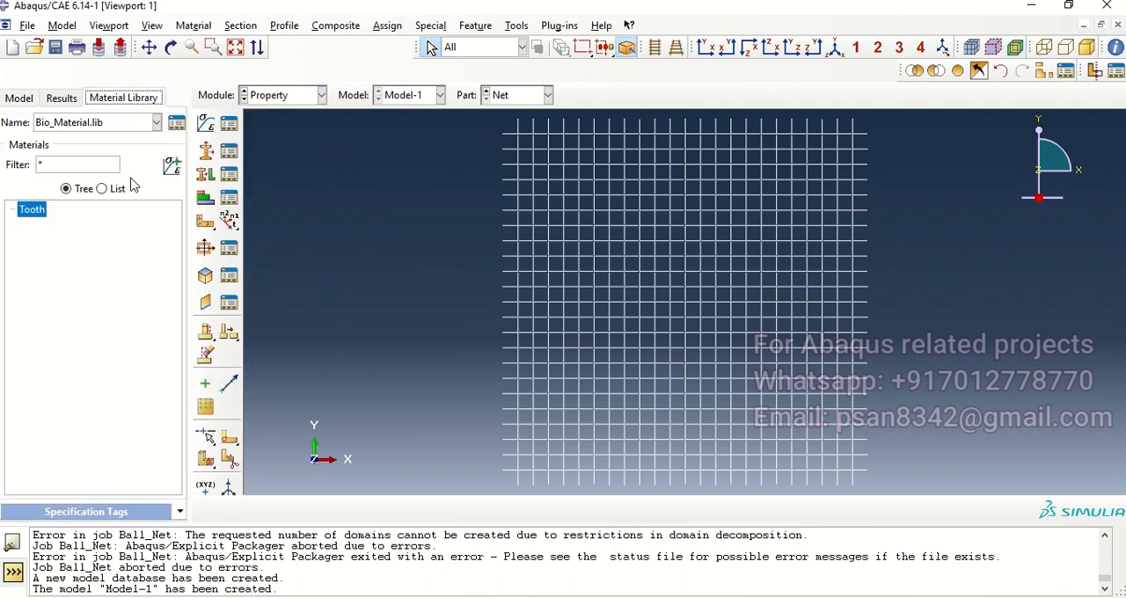
left_click(176, 123)
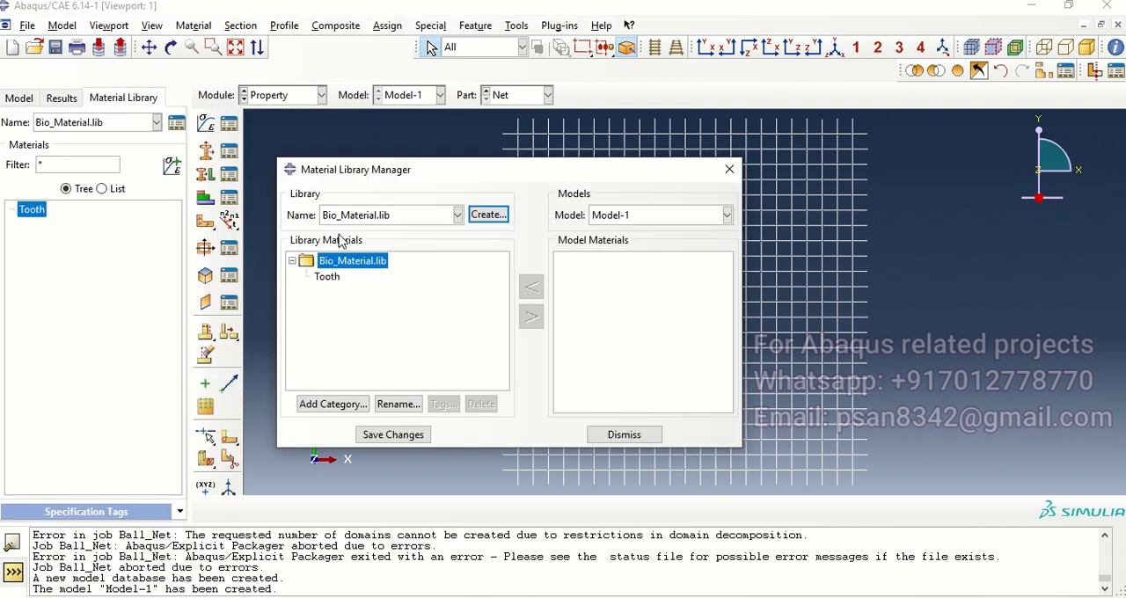
left_click(458, 214)
left_click(350, 283)
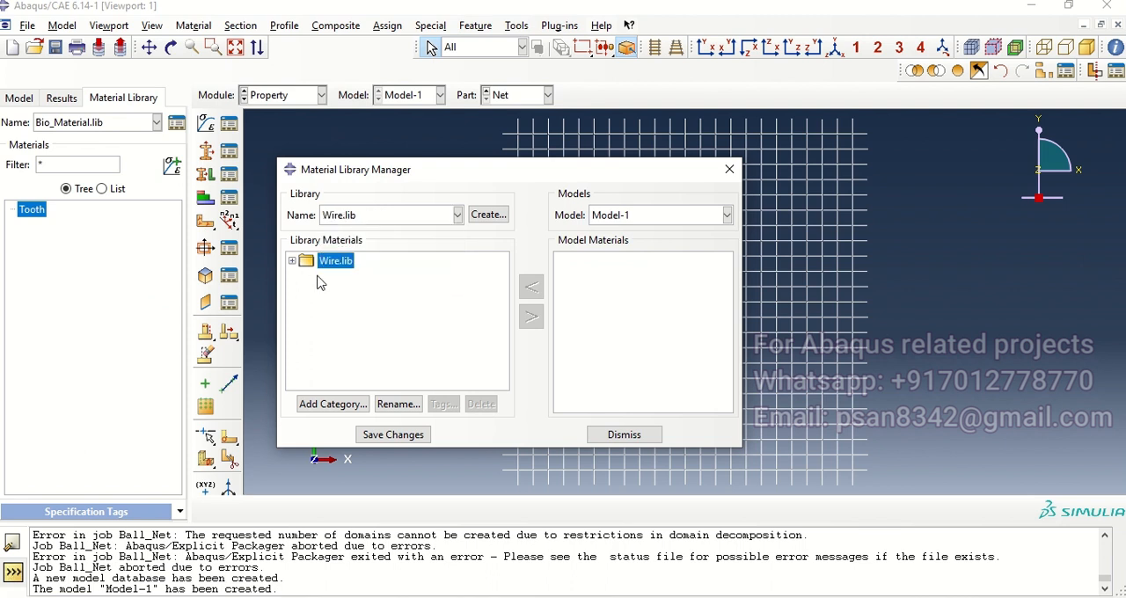
left_click(293, 262)
left_click(323, 276)
left_click(531, 316)
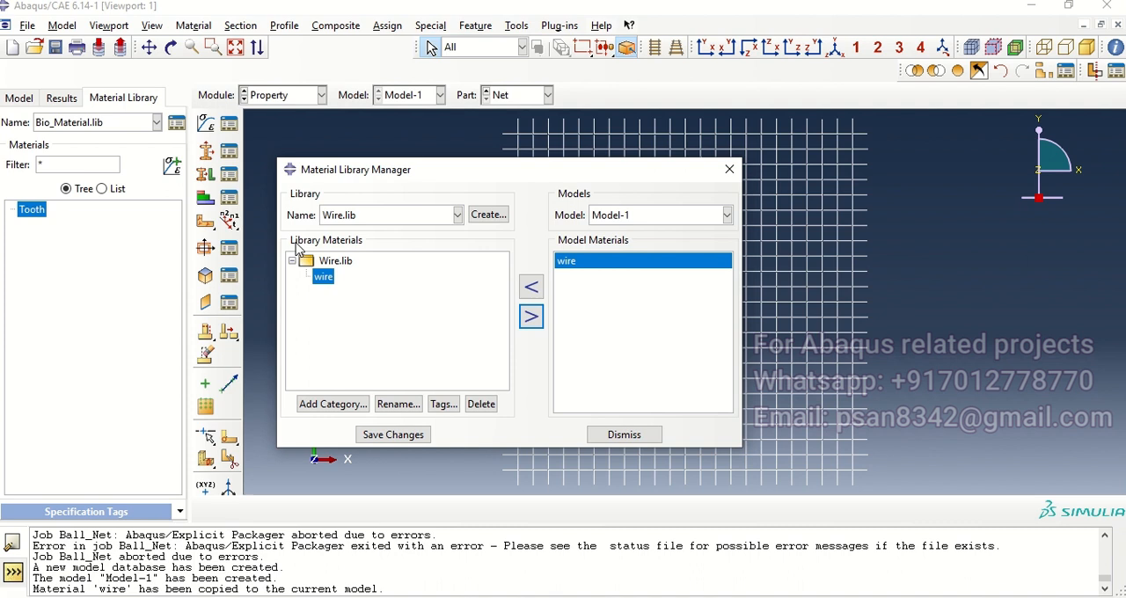
Step: Copy the Ball_Rubber material from the Rubber.lib library into Model-1 and close the library manager
left_click(458, 216)
left_click(345, 251)
left_click(293, 261)
left_click(340, 276)
left_click(532, 317)
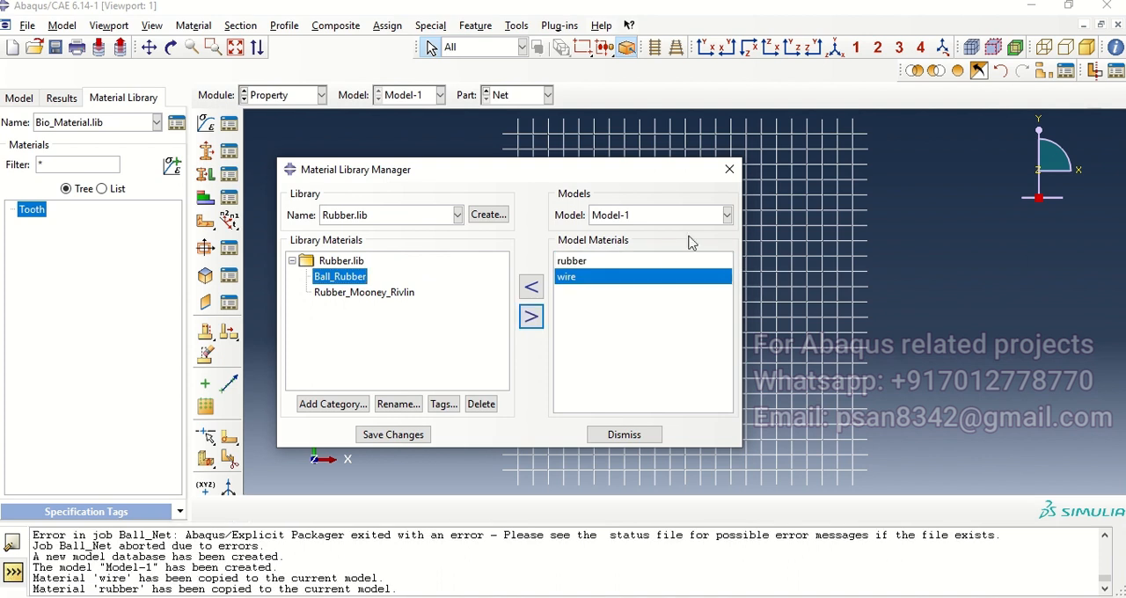
left_click(729, 170)
Step: Review the density and hyperelastic data of the rubber material and the density and elastic data of the wire material
left_click(284, 97)
left_click(303, 132)
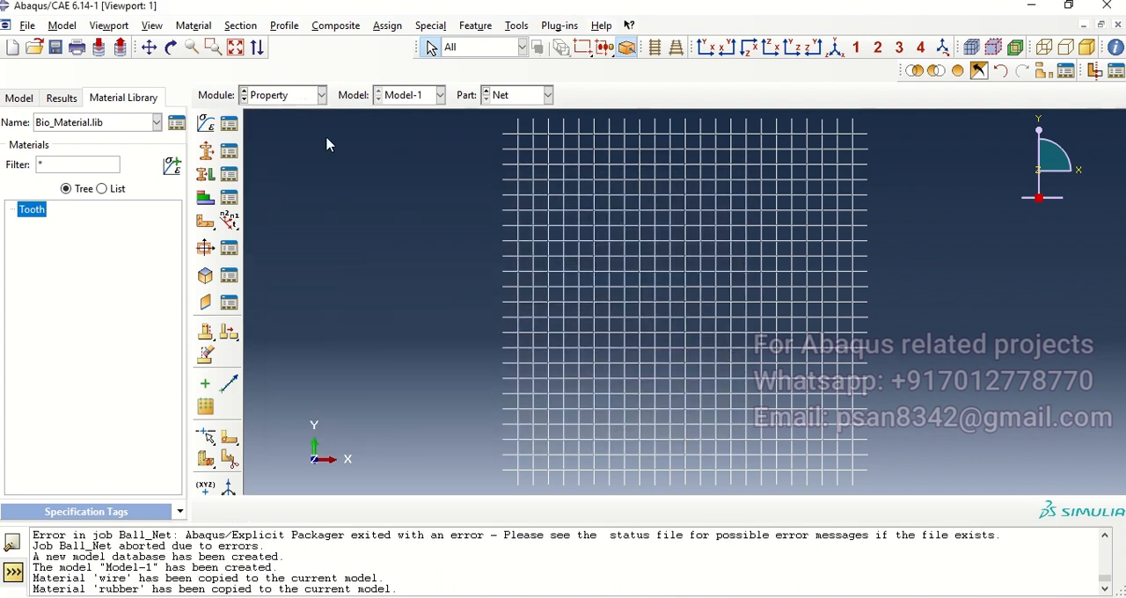
left_click(227, 128)
left_click(574, 166)
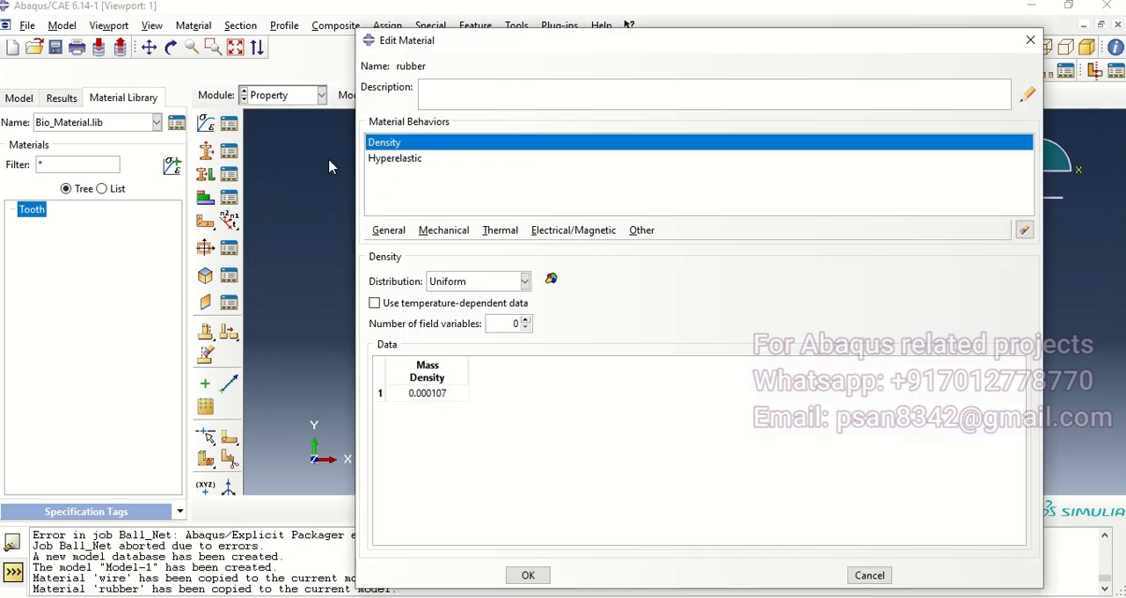
left_click(410, 160)
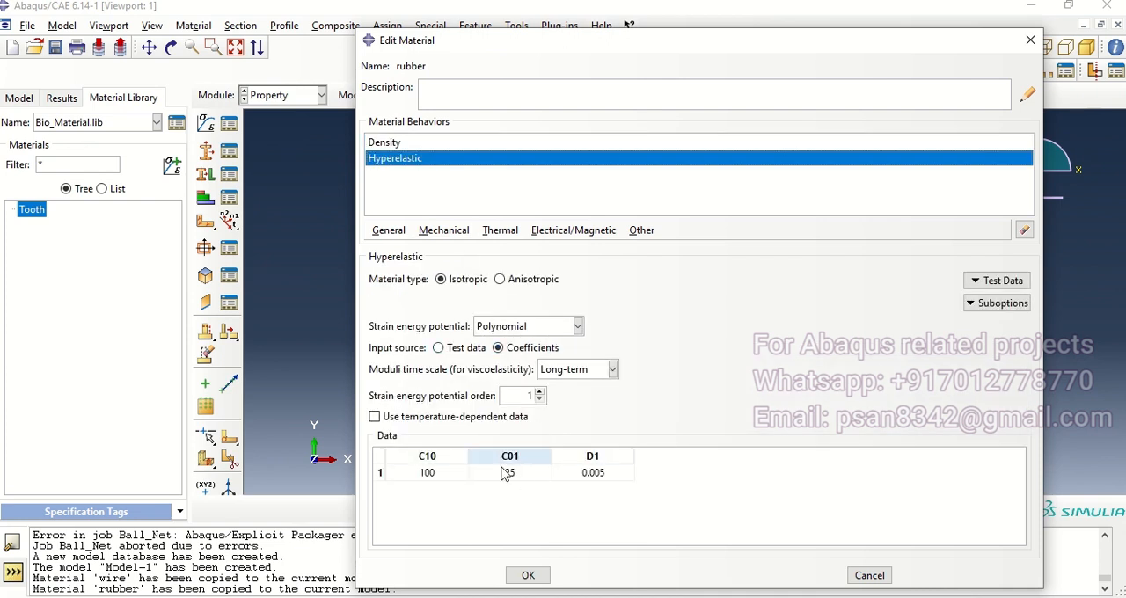
left_click(528, 575)
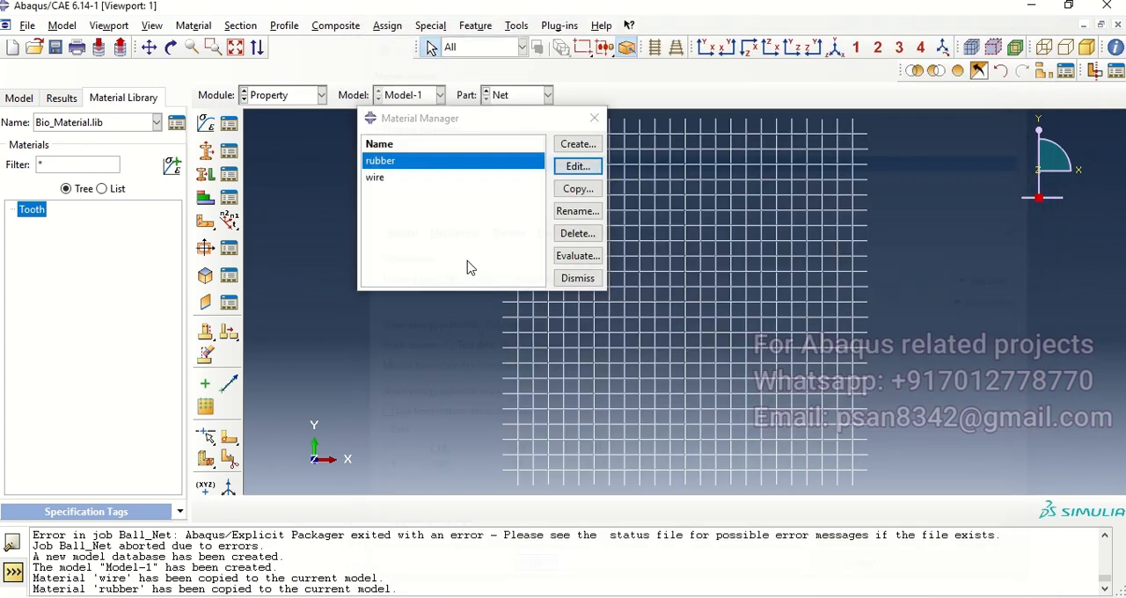
left_click(414, 179)
left_click(577, 166)
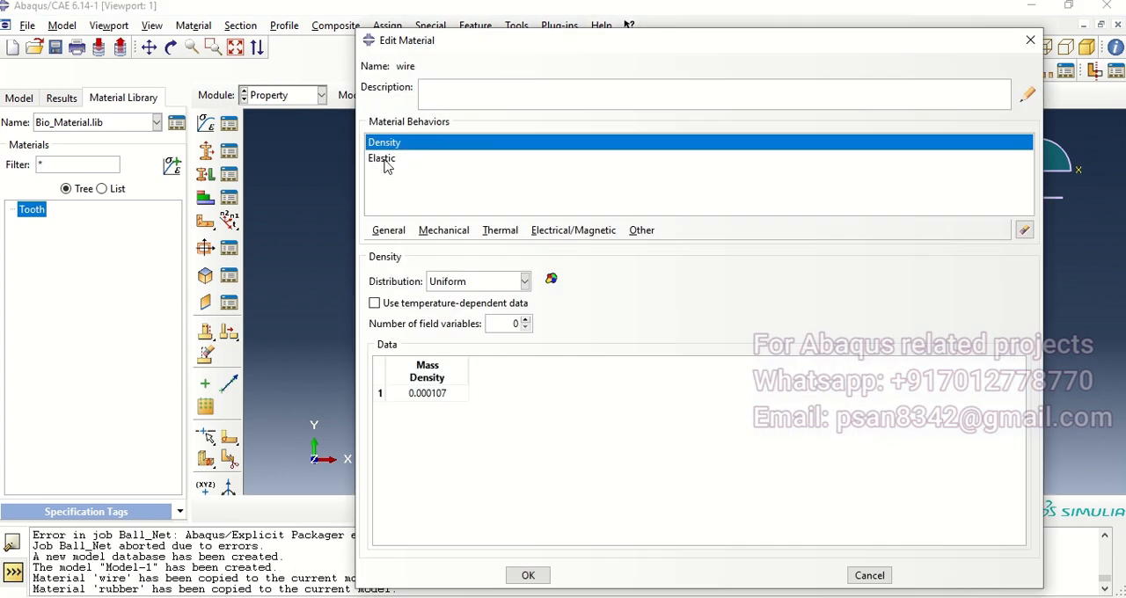
left_click(383, 159)
left_click(528, 577)
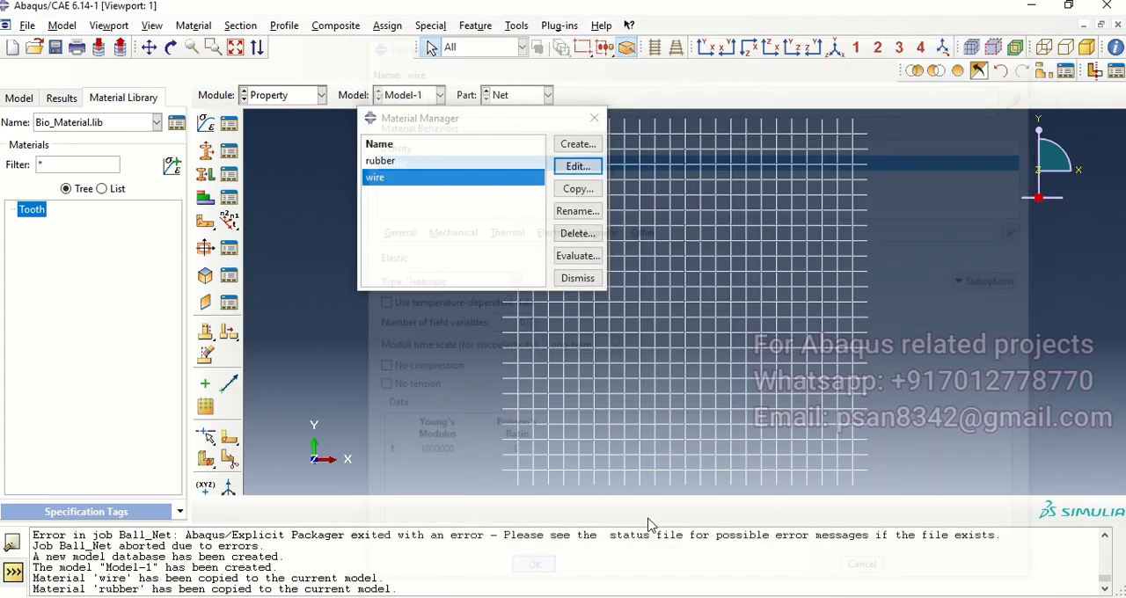
left_click(595, 117)
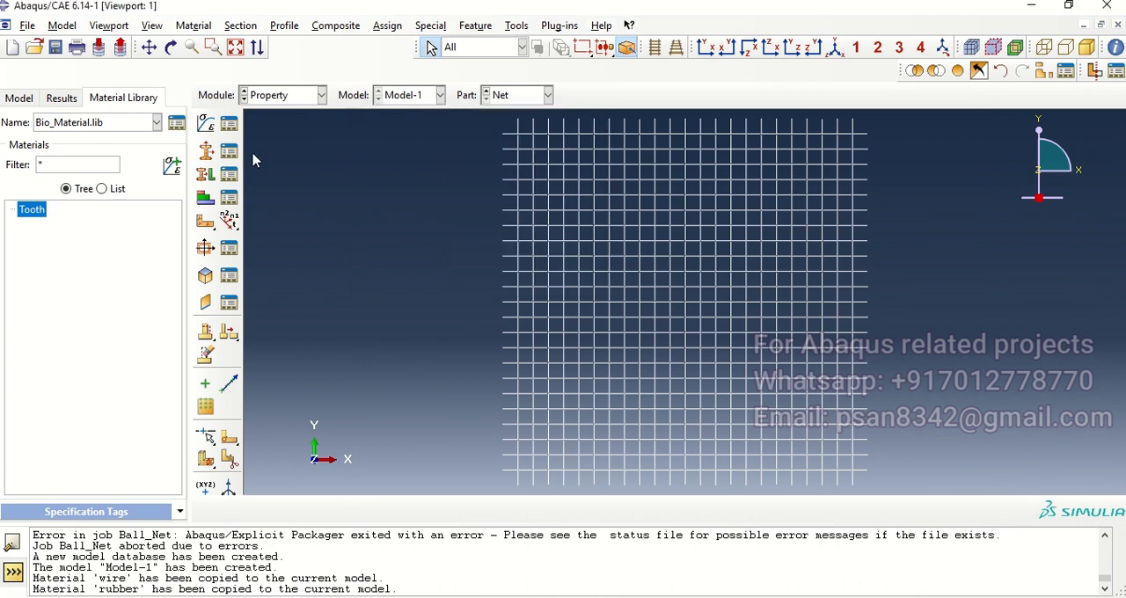
Step: Create a truss section named Wire using the wire material and a cross-sectional area of 1.0e-6
left_click(205, 150)
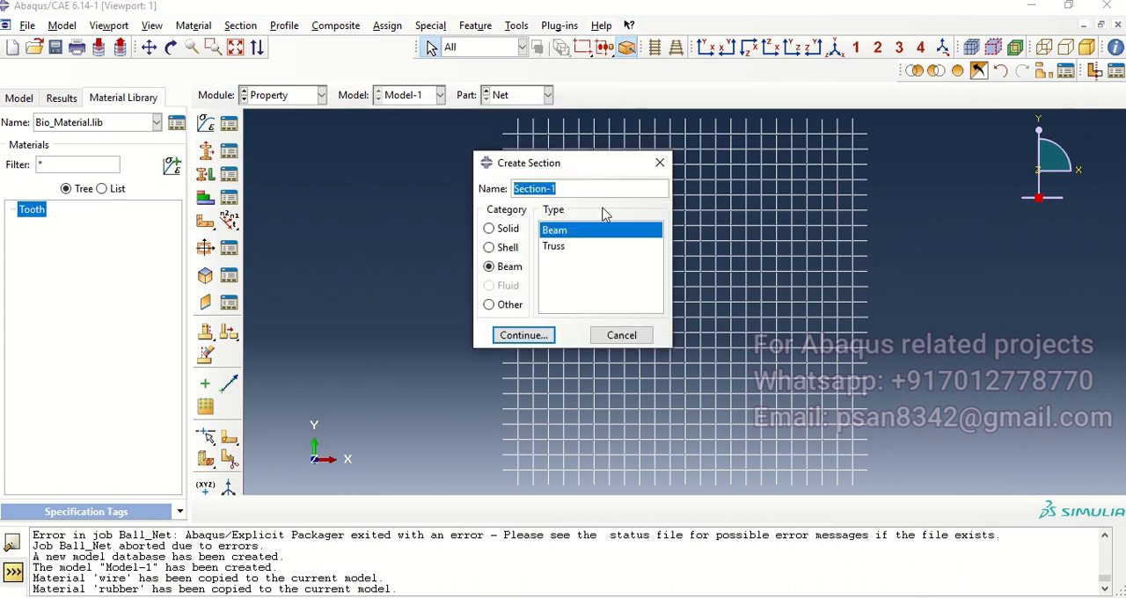
type("Wire")
left_click(546, 247)
left_click(524, 335)
left_click(307, 295)
left_click(214, 328)
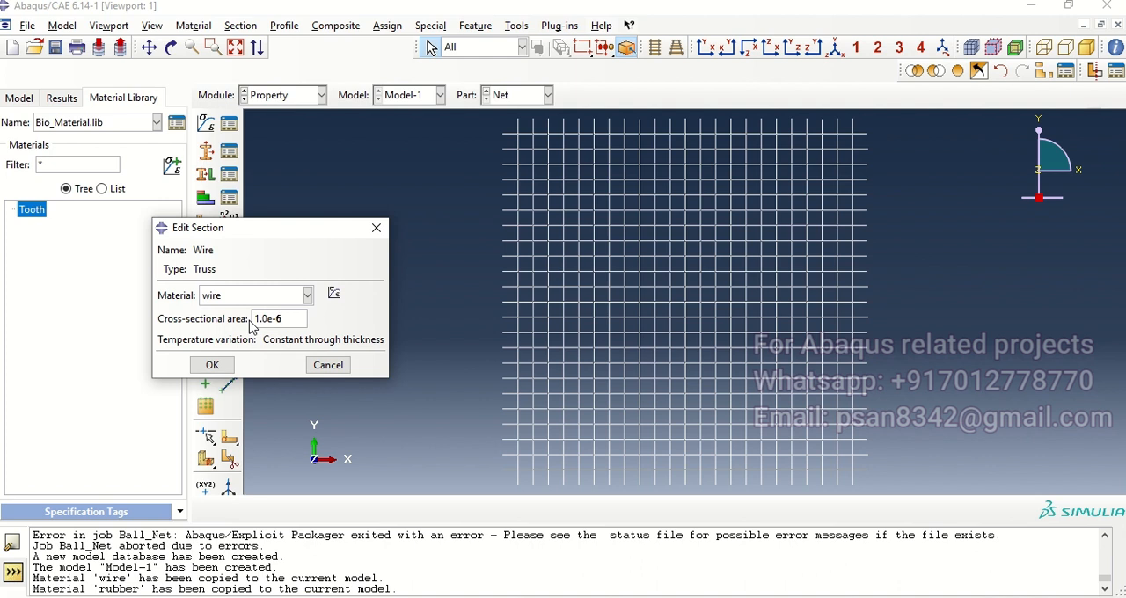
left_click(212, 364)
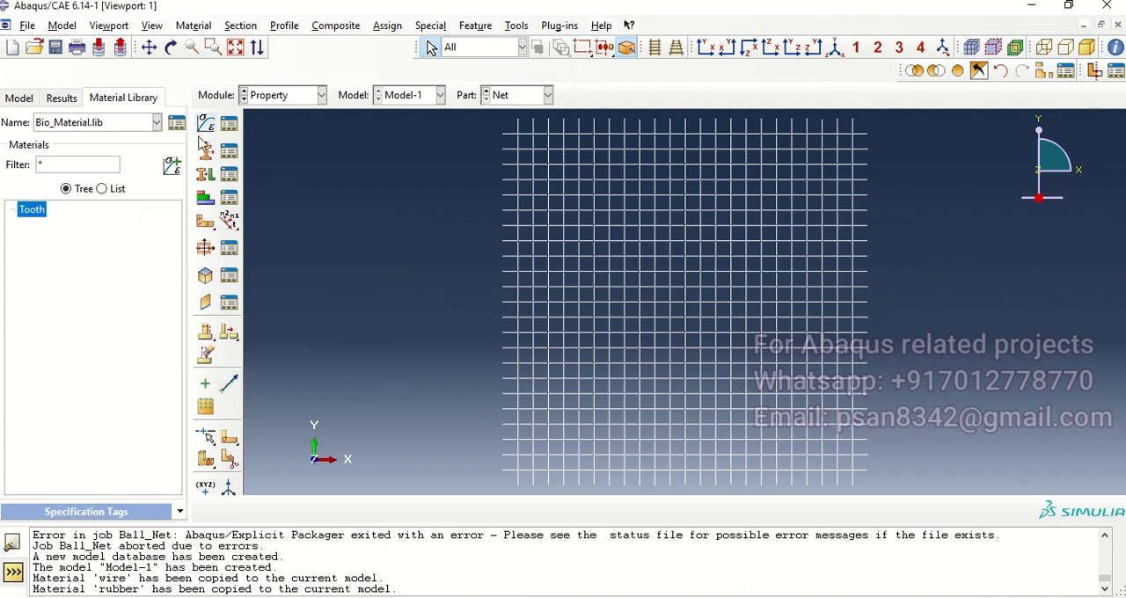
Step: Assign the Wire truss section to the entire Net part
left_click(205, 174)
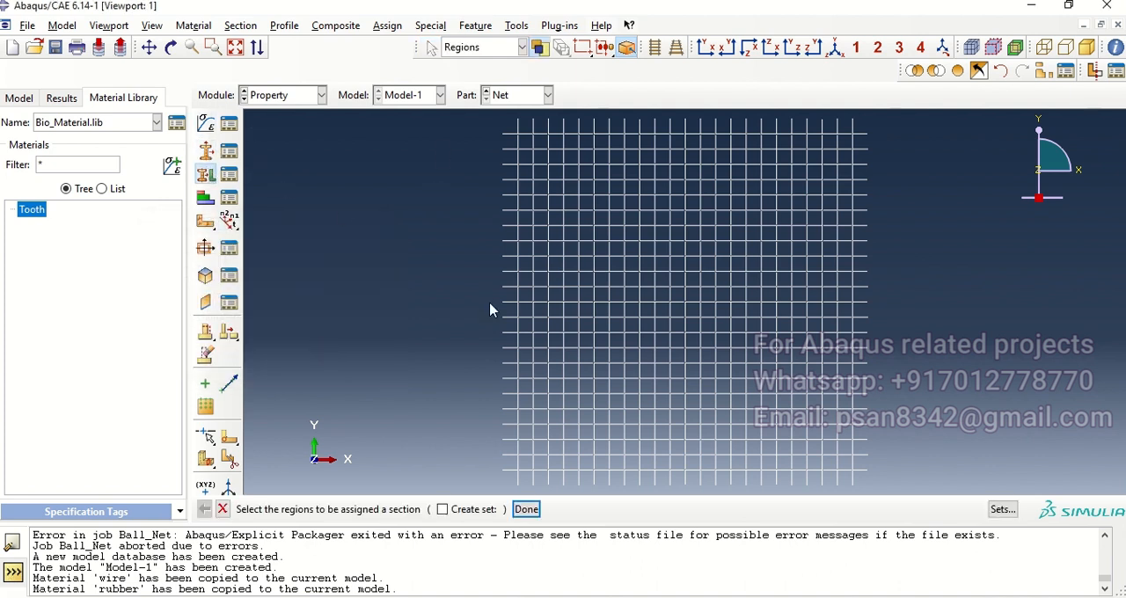
left_click_drag(443, 135, 898, 493)
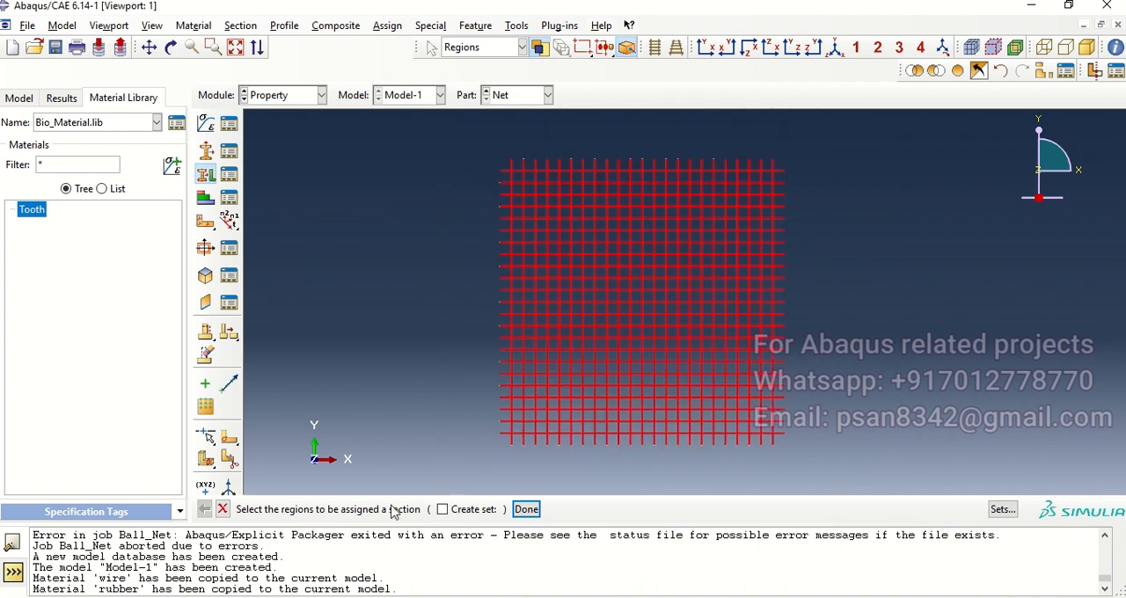
left_click(527, 511)
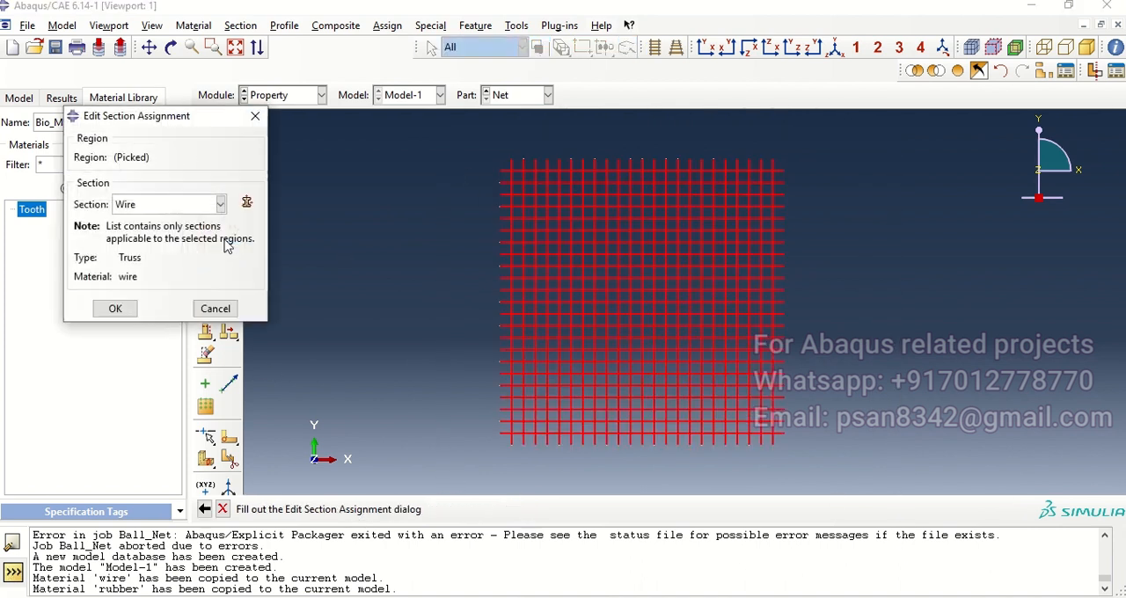
left_click(116, 308)
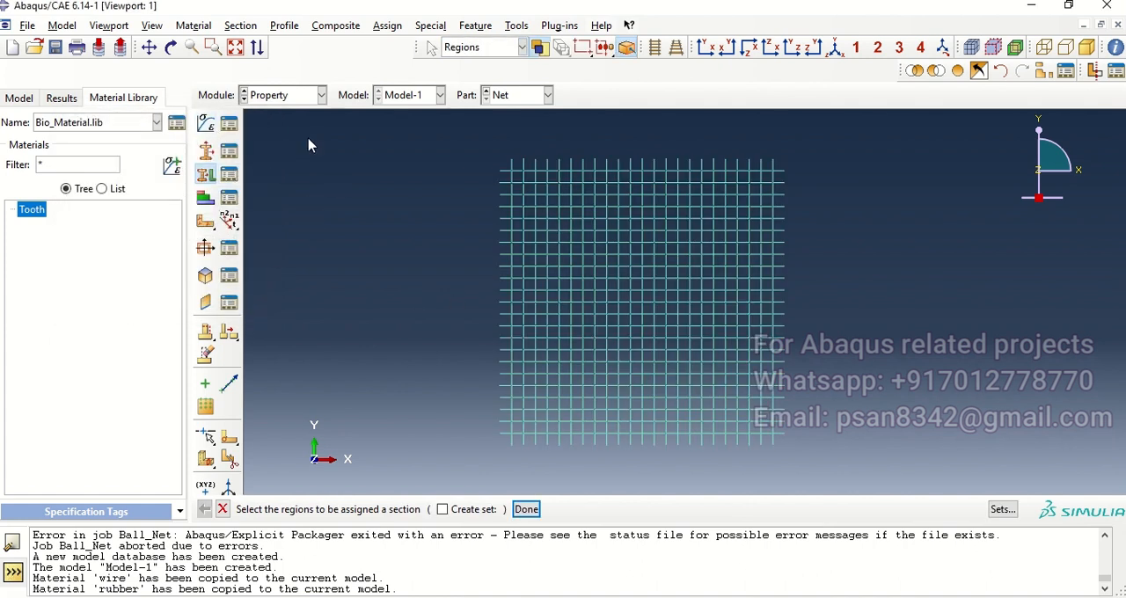
Step: For the Ball part, create a homogeneous shell section with thickness 0.2 and the rubber material
left_click(543, 97)
left_click(502, 113)
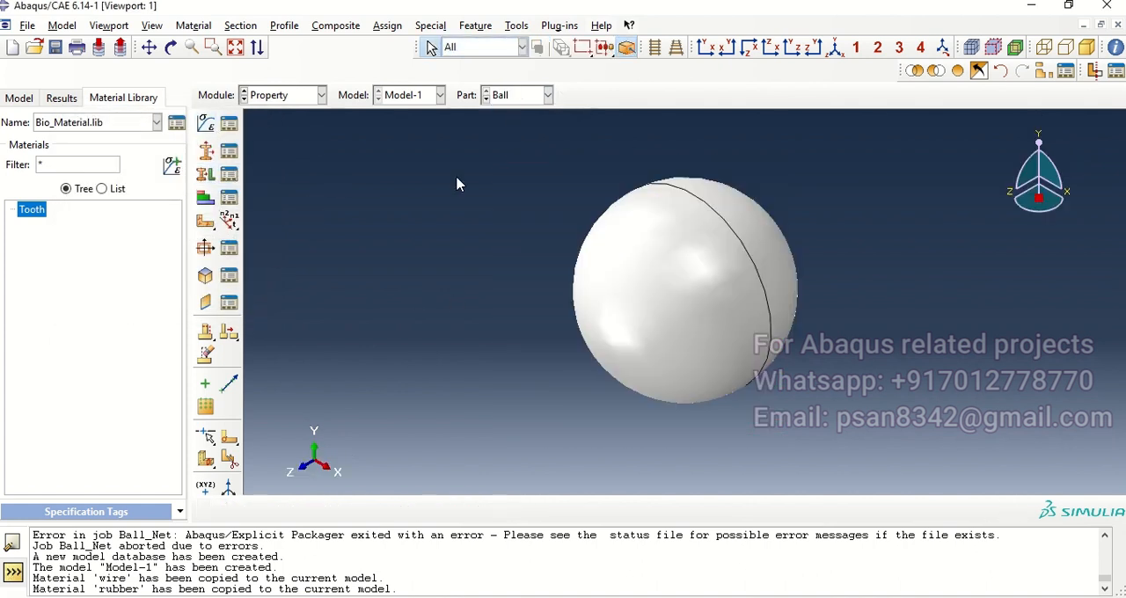
left_click(208, 155)
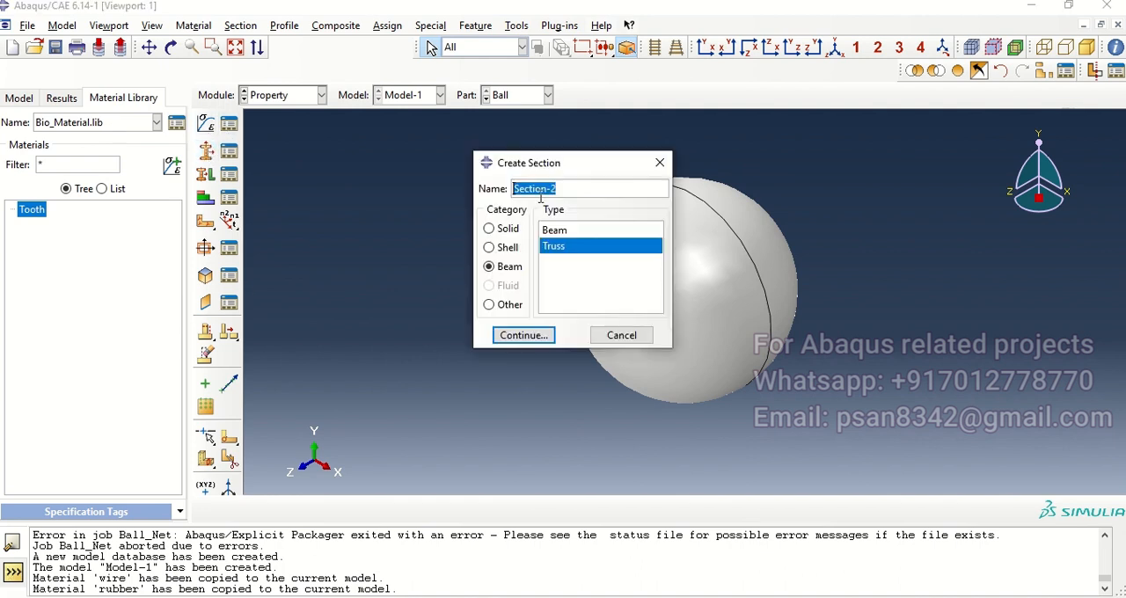
left_click(490, 248)
left_click(522, 335)
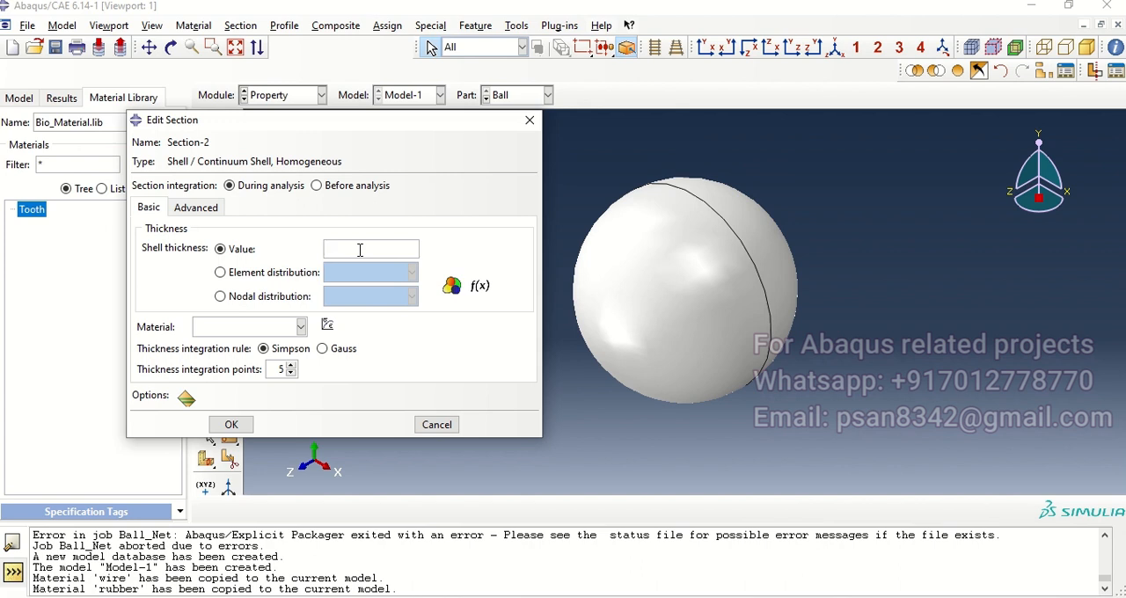
type("0.2")
left_click(301, 326)
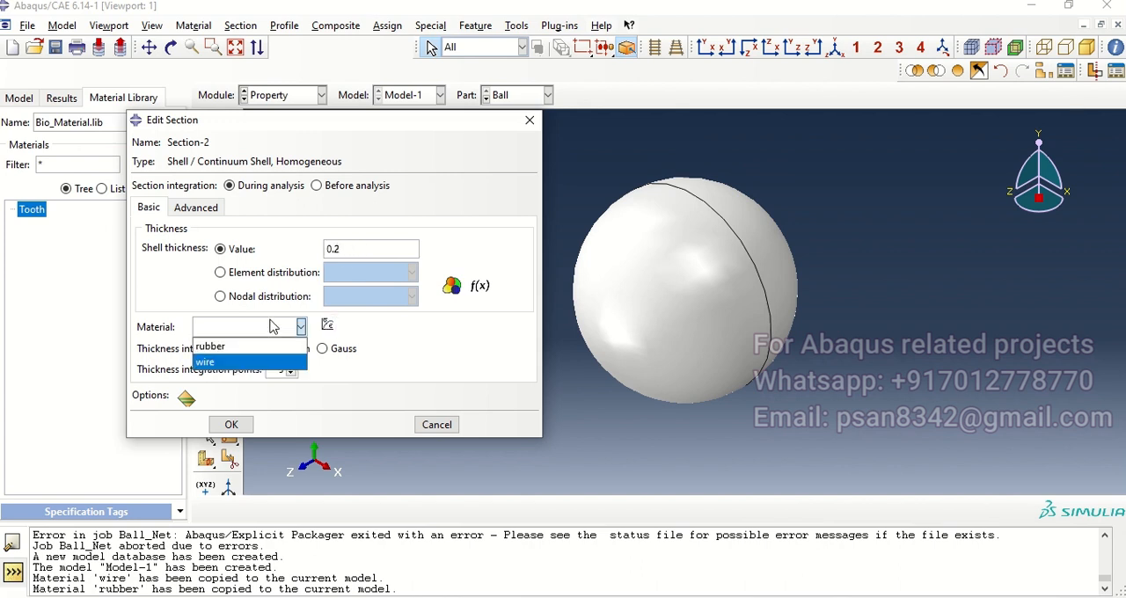
left_click(264, 345)
left_click(225, 423)
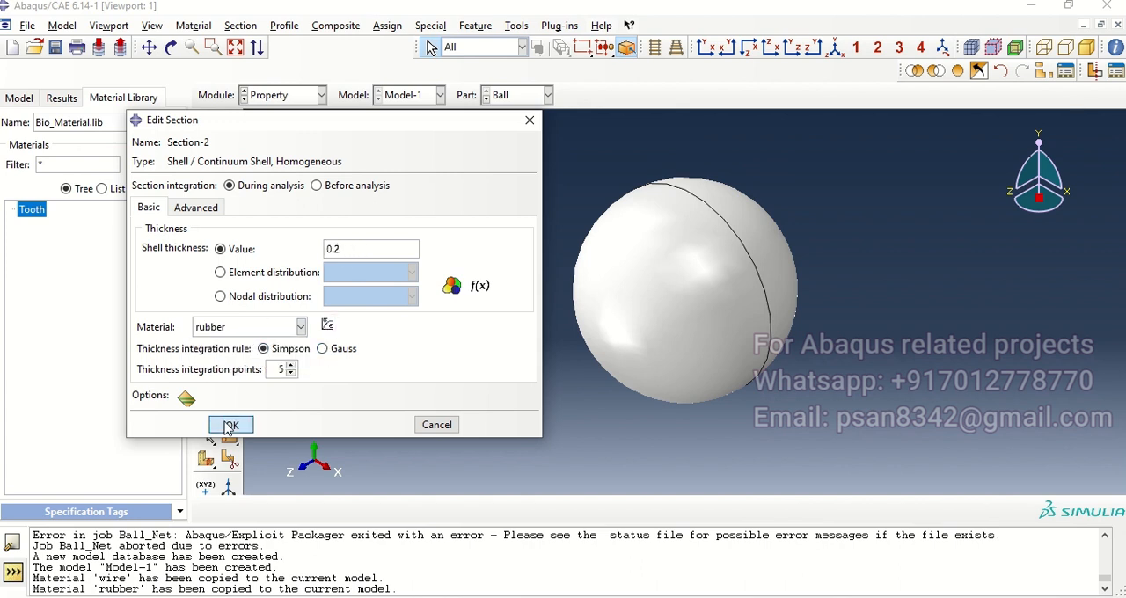
Step: Assign the rubber shell section to the whole ball, with thickness from section and middle surface offset
left_click(205, 174)
left_click_drag(407, 167, 902, 430)
left_click(527, 509)
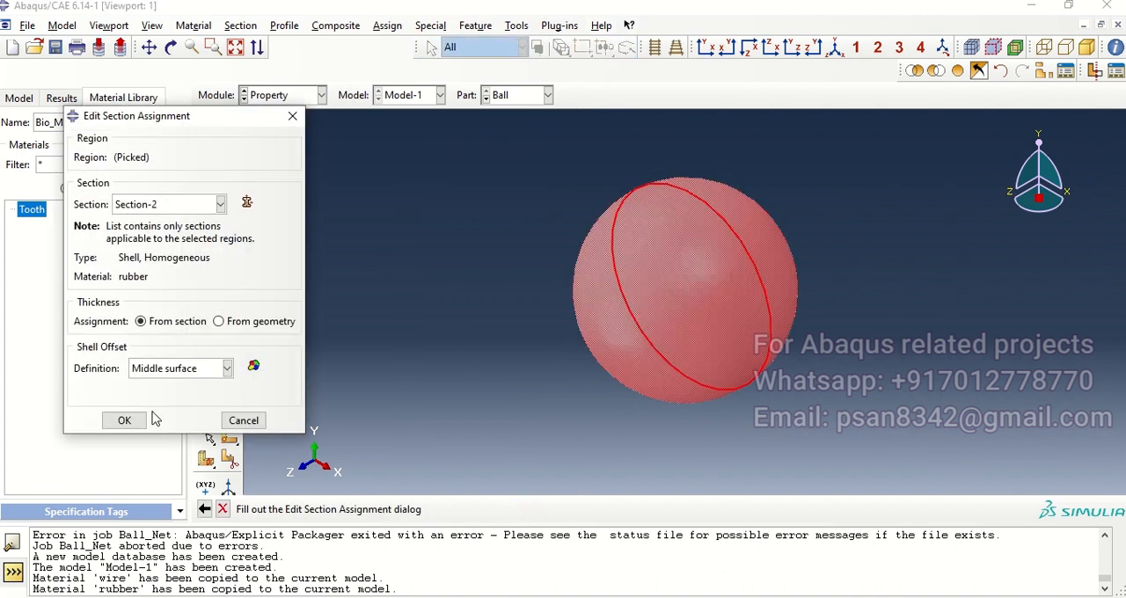
left_click(124, 420)
Step: In the Assembly module, create dependent instances of the Ball and Net parts
left_click(319, 96)
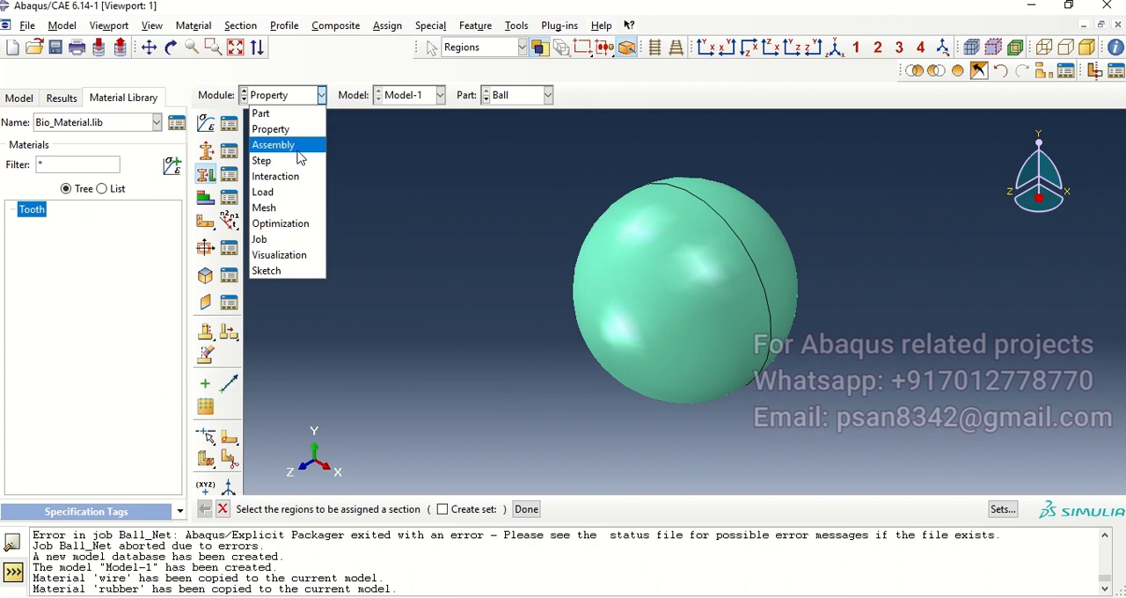
left_click(303, 144)
left_click(205, 124)
left_click_drag(217, 192, 218, 208)
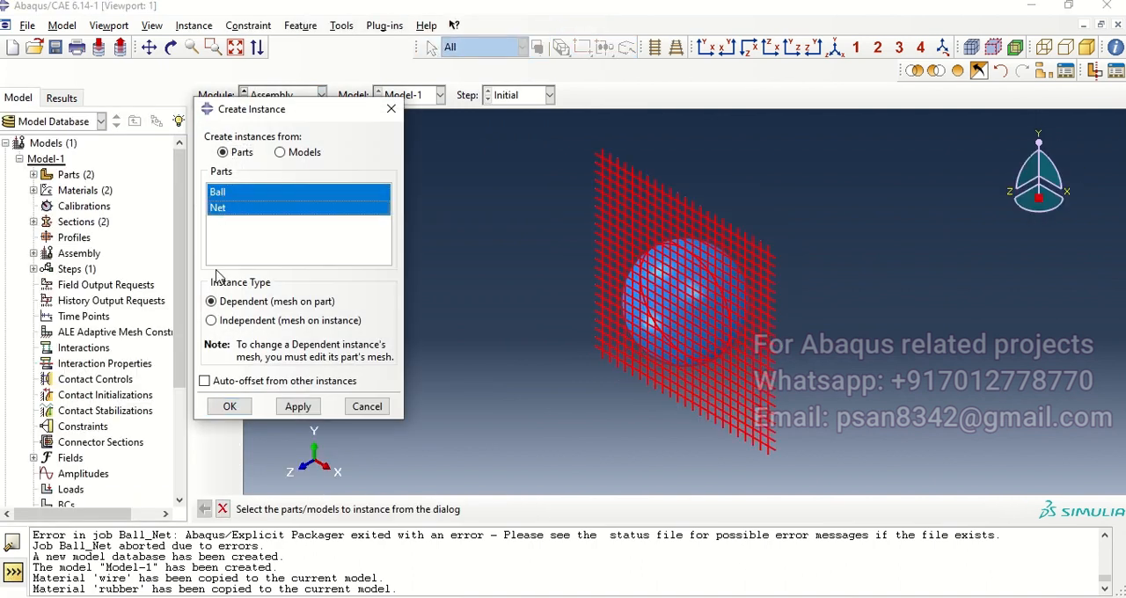
left_click(230, 407)
Step: Translate the ball instance away from the net, from the origin to end point 0.0,0.0,2.8, and accept its position
mouse_move(741, 237)
left_mouse_down("ctrl+alt")
mouse_move(659, 267)
mouse_move(735, 253)
left_mouse_up("ctrl+alt")
left_click(227, 147)
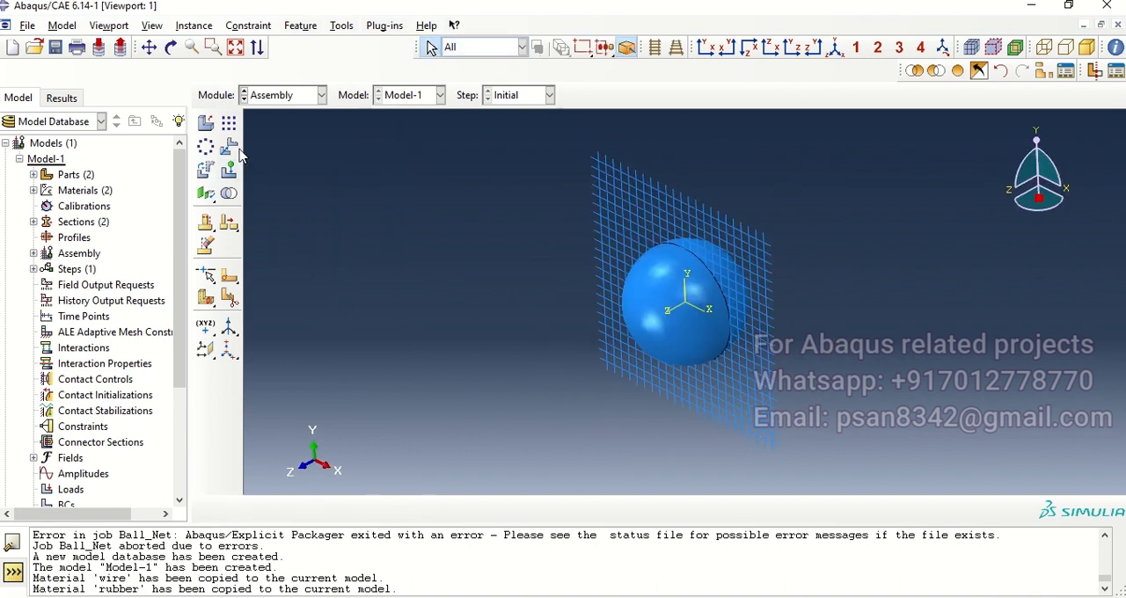
left_click(393, 509)
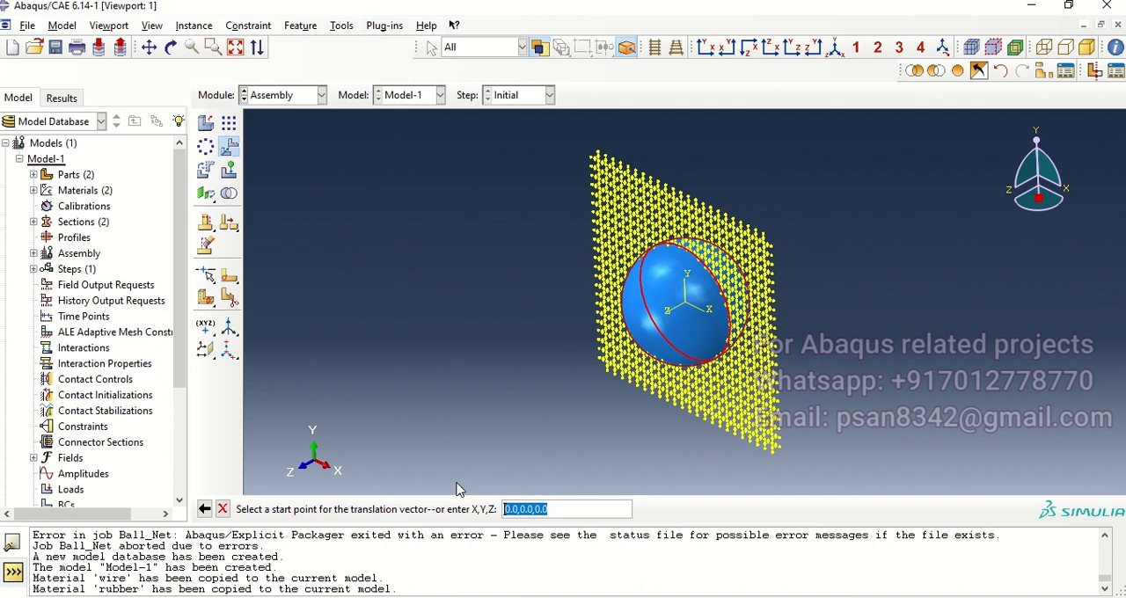
key("Return")
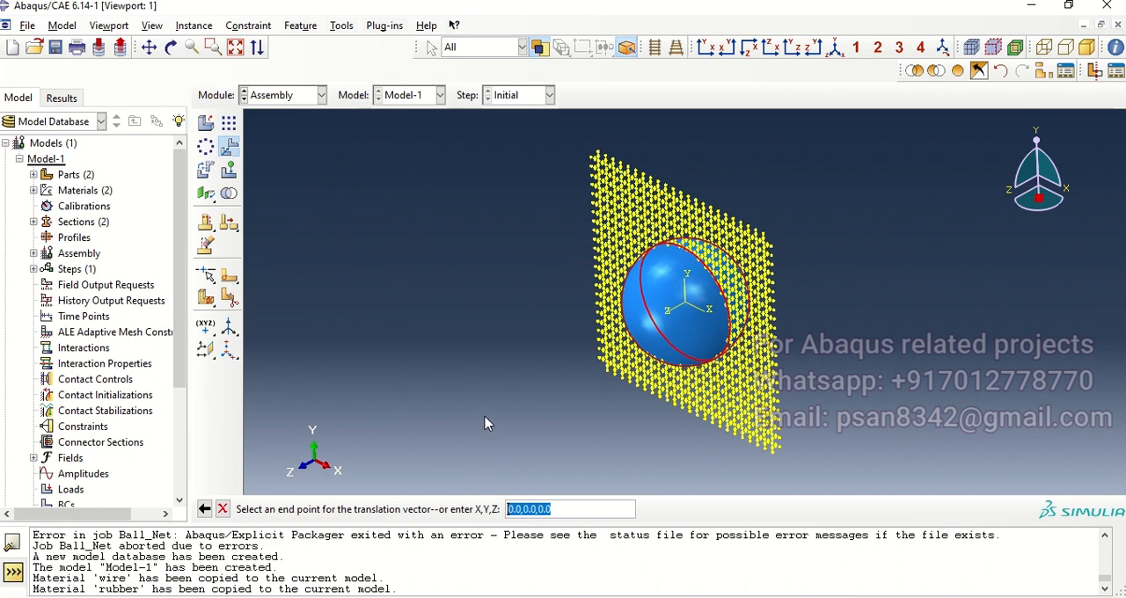
left_click(562, 509)
key("BackSpace")
key("BackSpace")
key("BackSpace")
type("20")
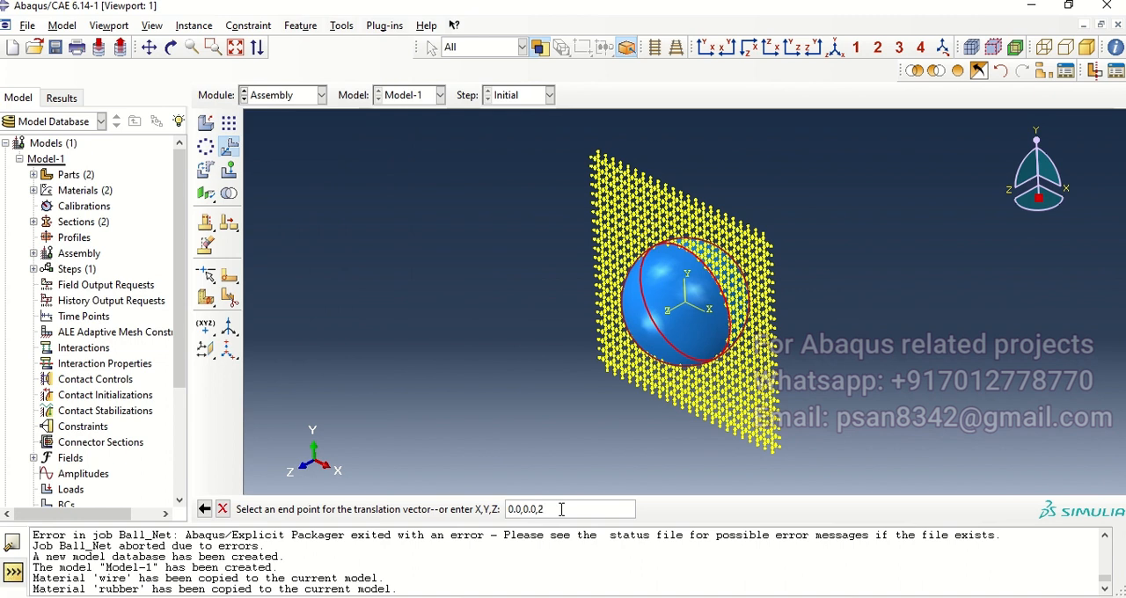
key("Return")
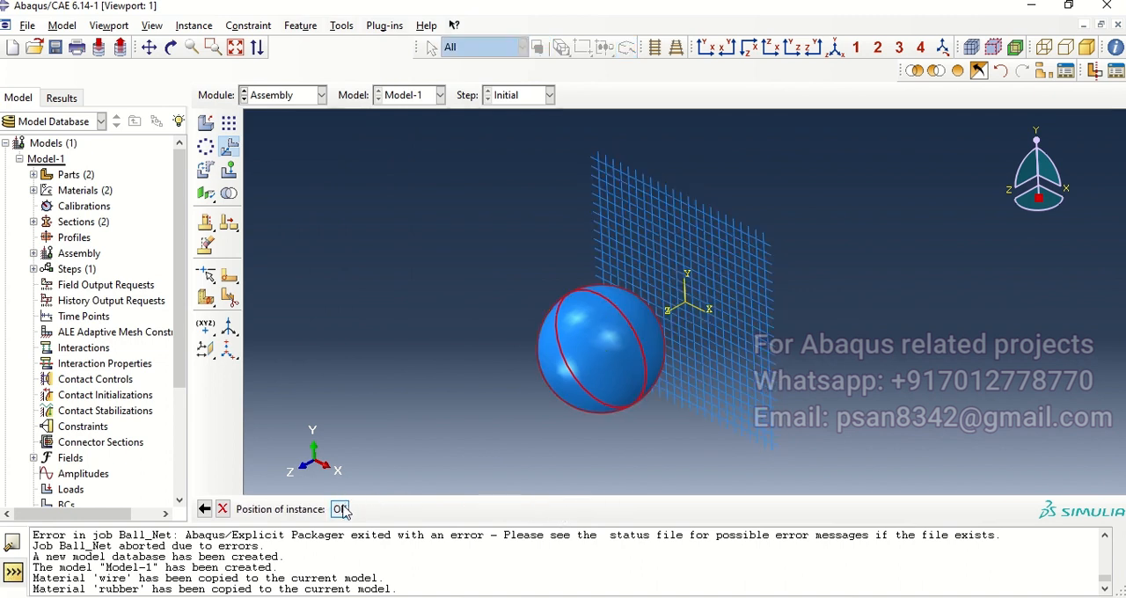
left_click(341, 509)
Step: Try to place an assembly reference point on the ball
left_click_drag(530, 329, 516, 279, "ctrl+alt")
left_click(383, 26)
left_click(363, 32)
left_click(358, 32)
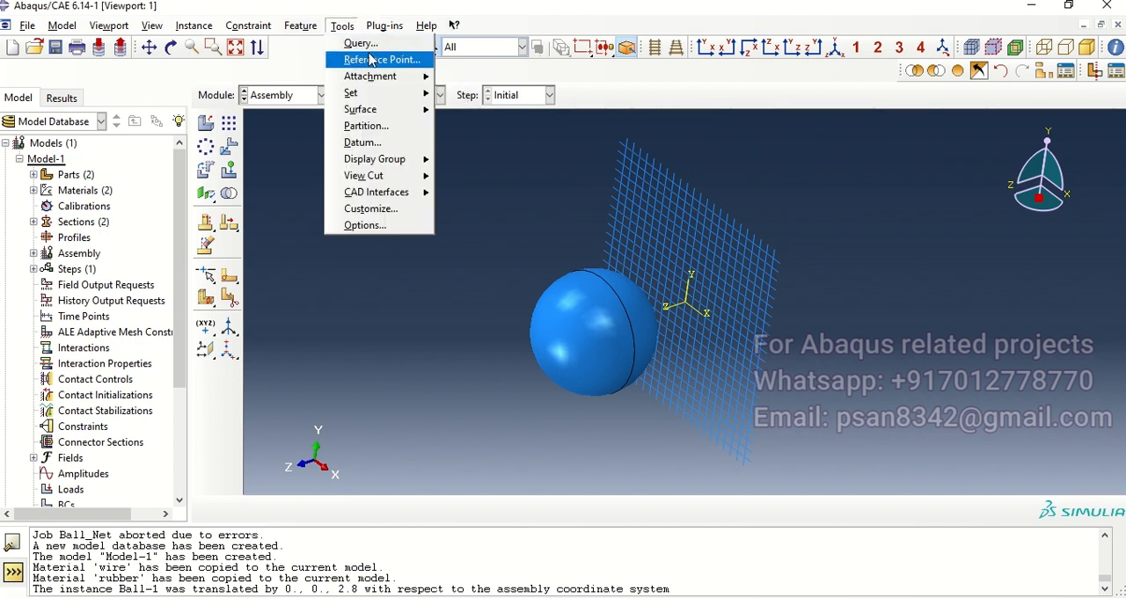
left_click(382, 59)
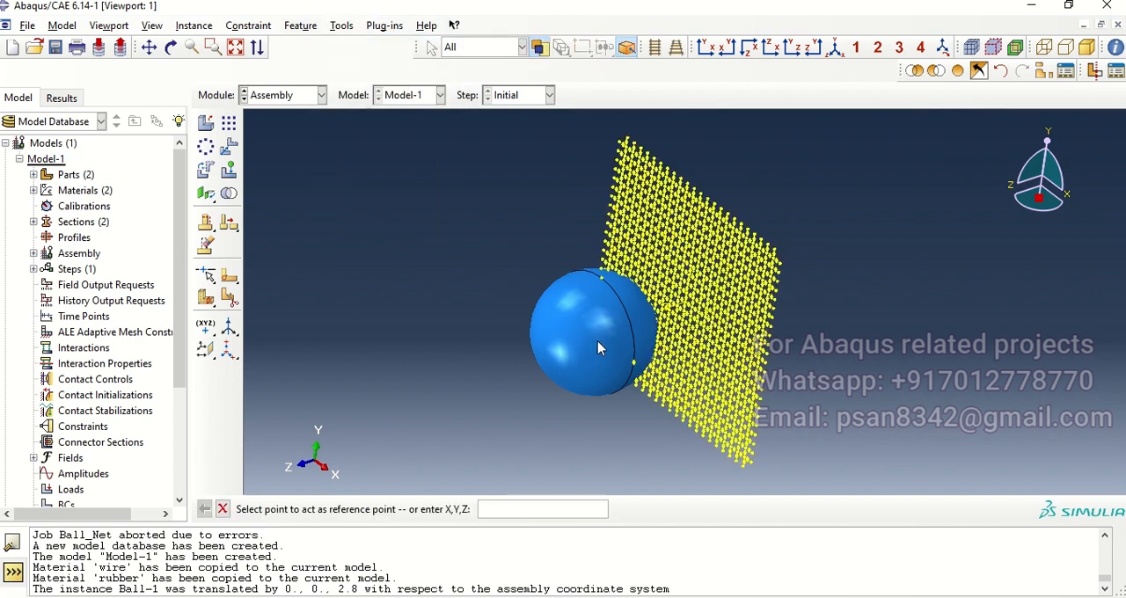
left_click_drag(598, 349, 636, 357, "ctrl+alt")
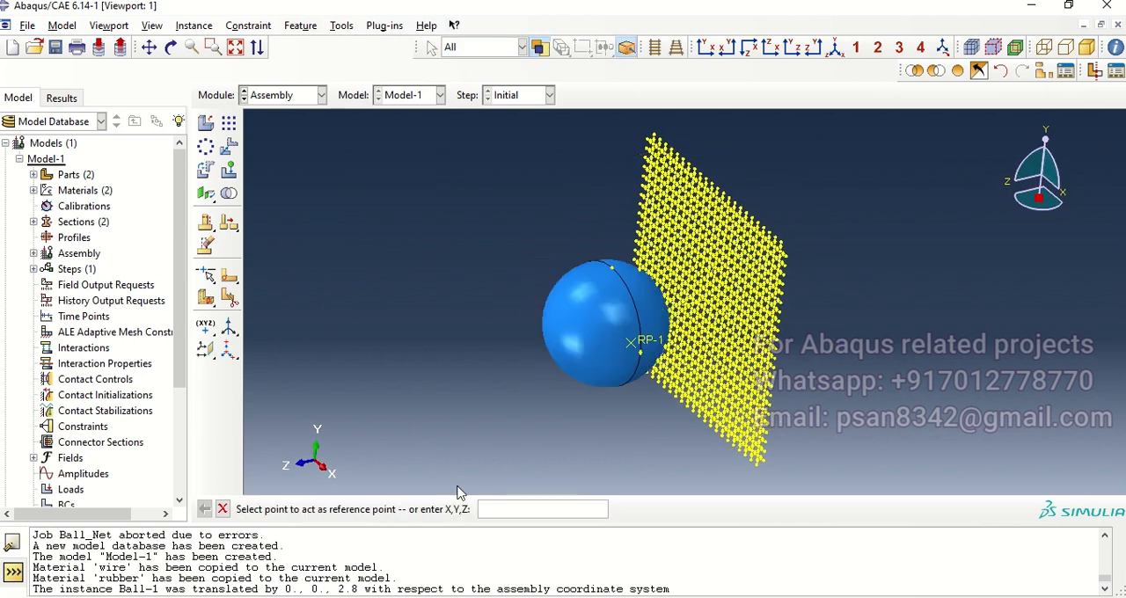
Step: Delete the misplaced reference point RP-1 from the assembly features
left_click(34, 175)
left_click(33, 175)
left_click(33, 253)
left_click(47, 300)
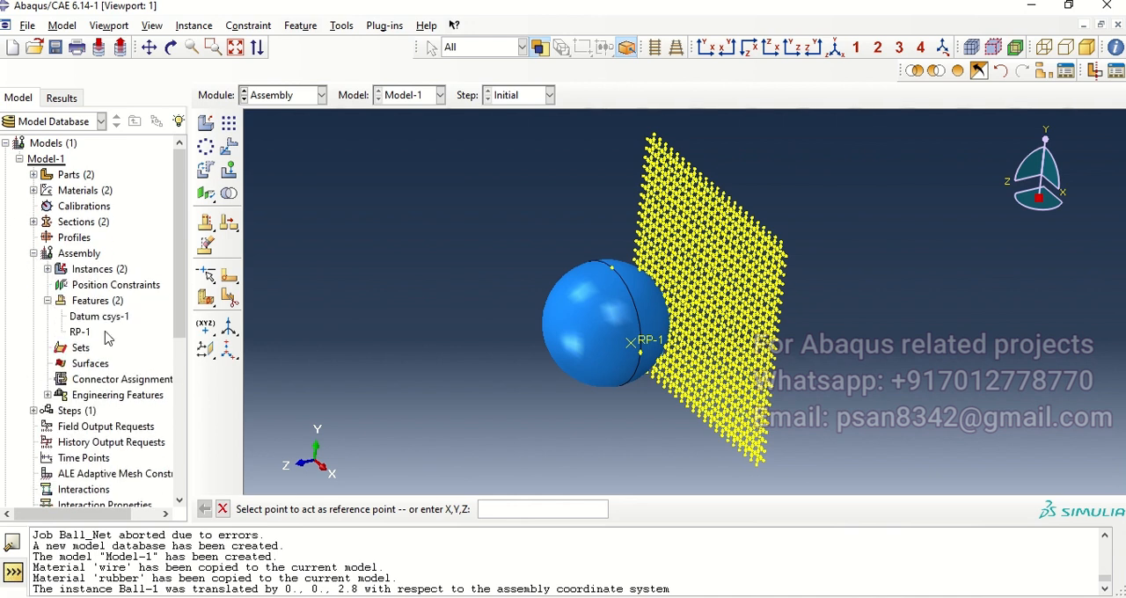
left_click(80, 332)
right_click(81, 332)
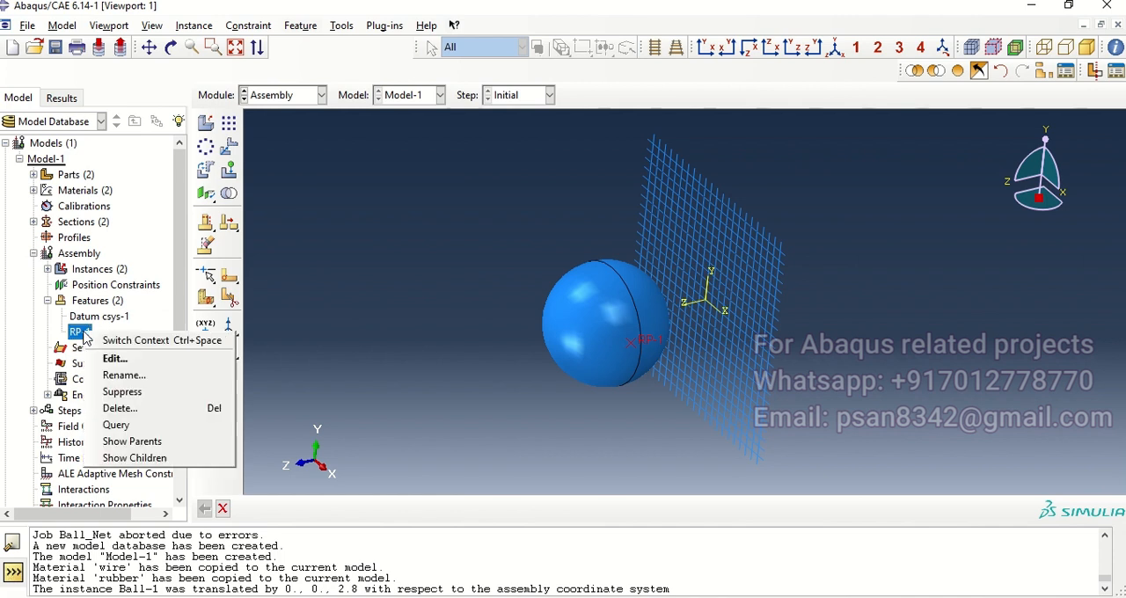
left_click(123, 409)
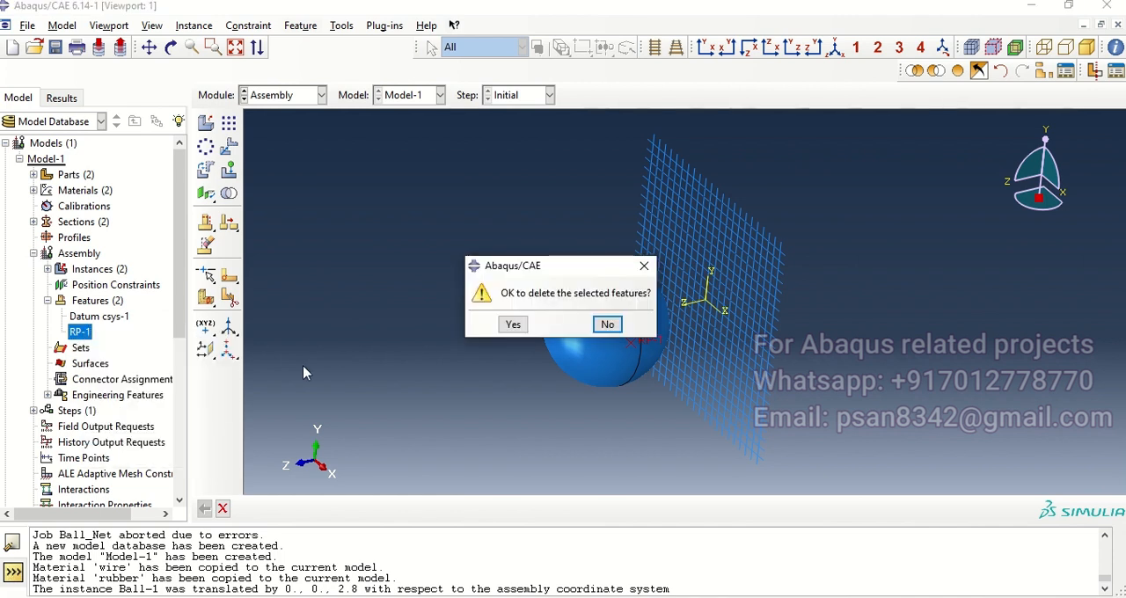
left_click(512, 325)
Step: Create an assembly reference point at the centre of the ball
left_click_drag(731, 346, 618, 325, "ctrl+alt")
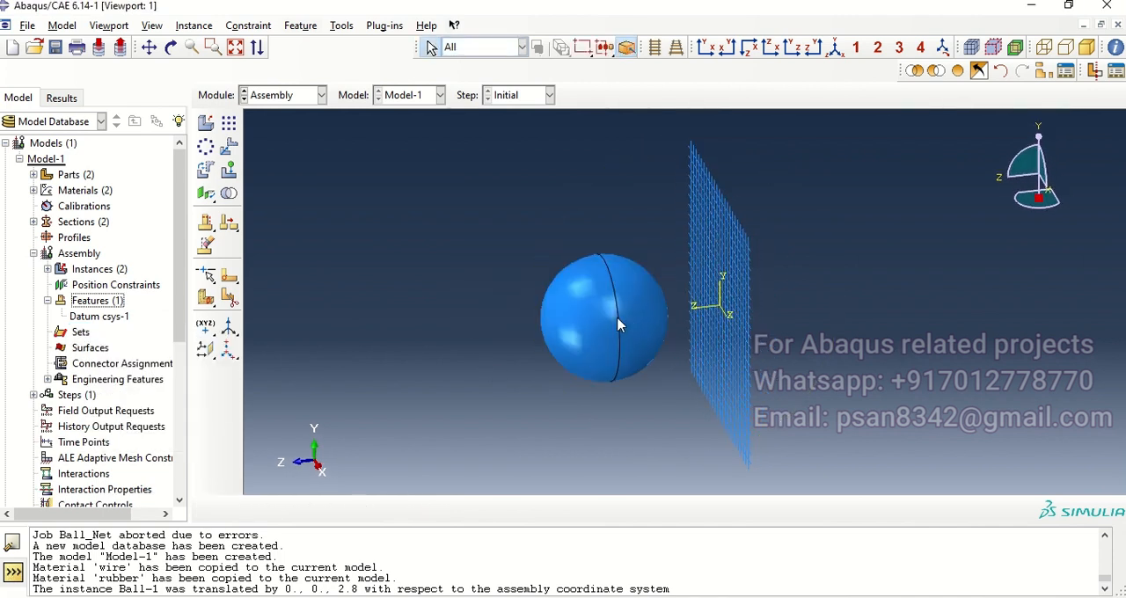
left_click(342, 25)
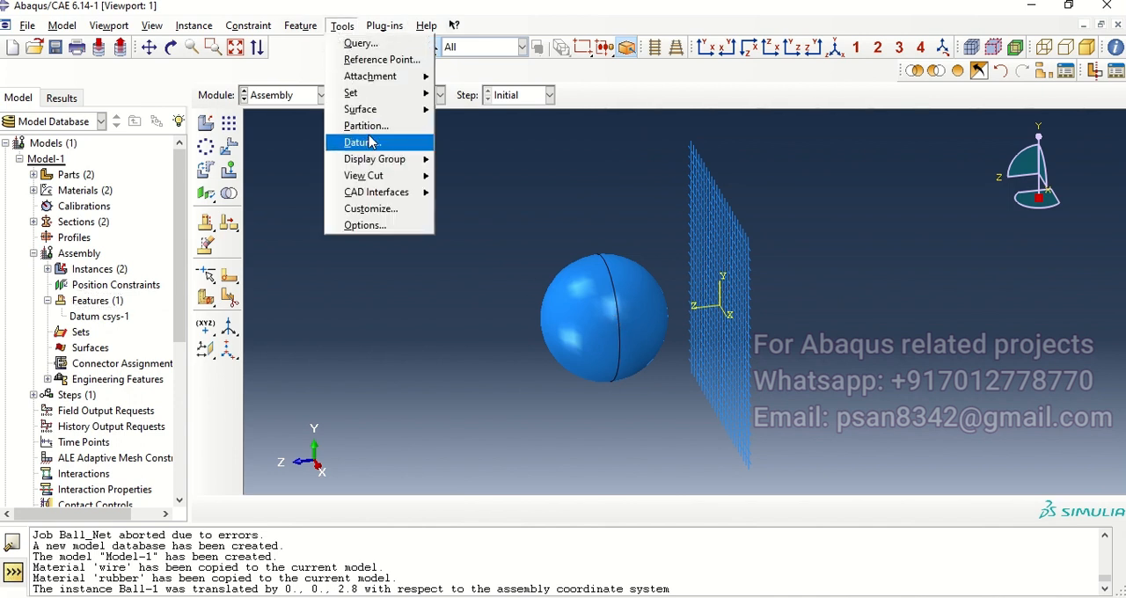
left_click(378, 59)
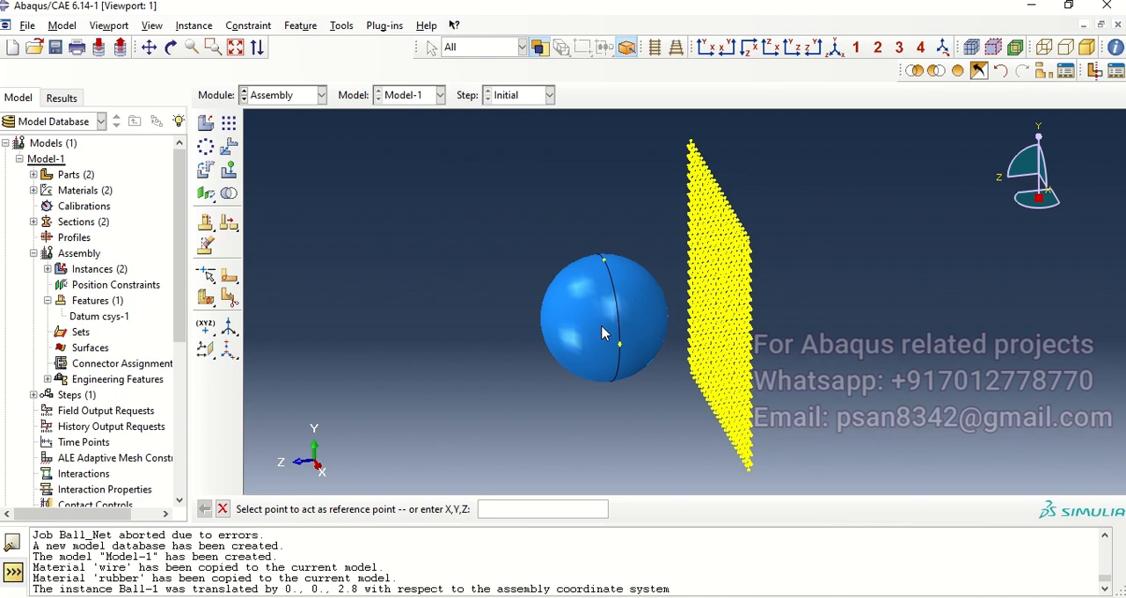
mouse_move(604, 340)
left_mouse_down("ctrl+alt")
mouse_move(604, 322)
mouse_move(670, 352)
mouse_move(622, 353)
mouse_move(614, 326)
mouse_move(623, 329)
left_mouse_up("ctrl+alt")
left_click(606, 322)
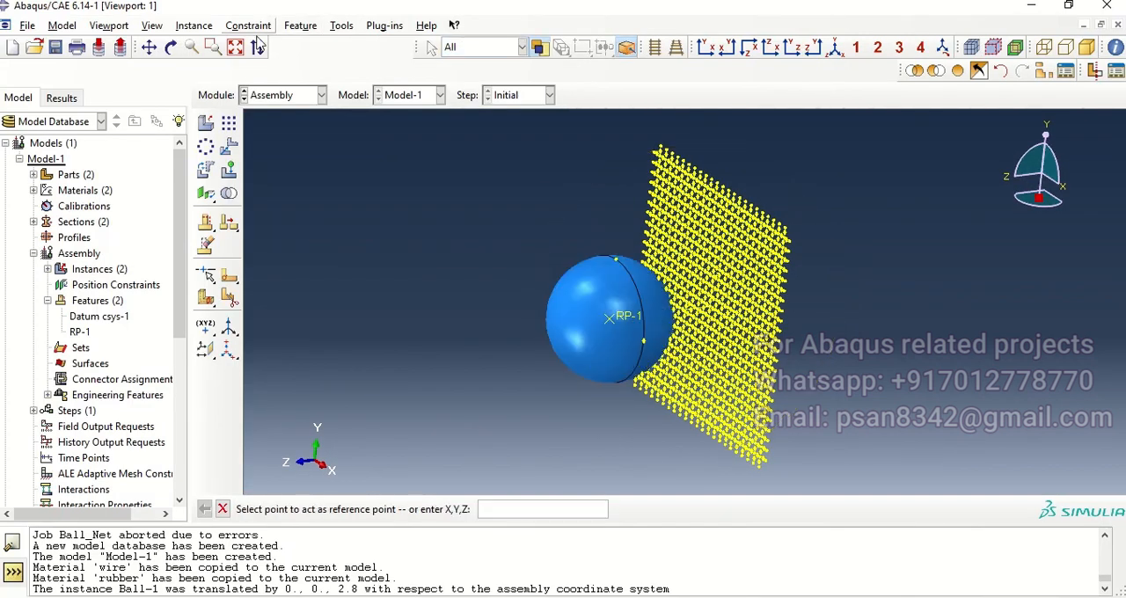
Step: Create a geometry set named Ball_Ref_Point containing the ball's reference point
left_click(342, 25)
mouse_move(401, 114)
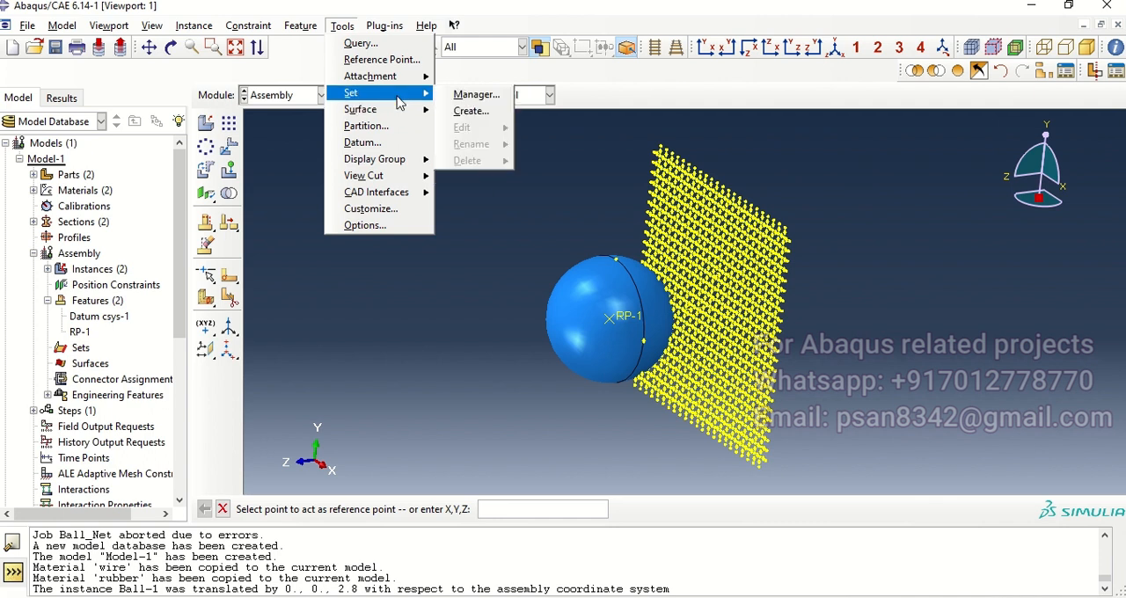
left_click(482, 113)
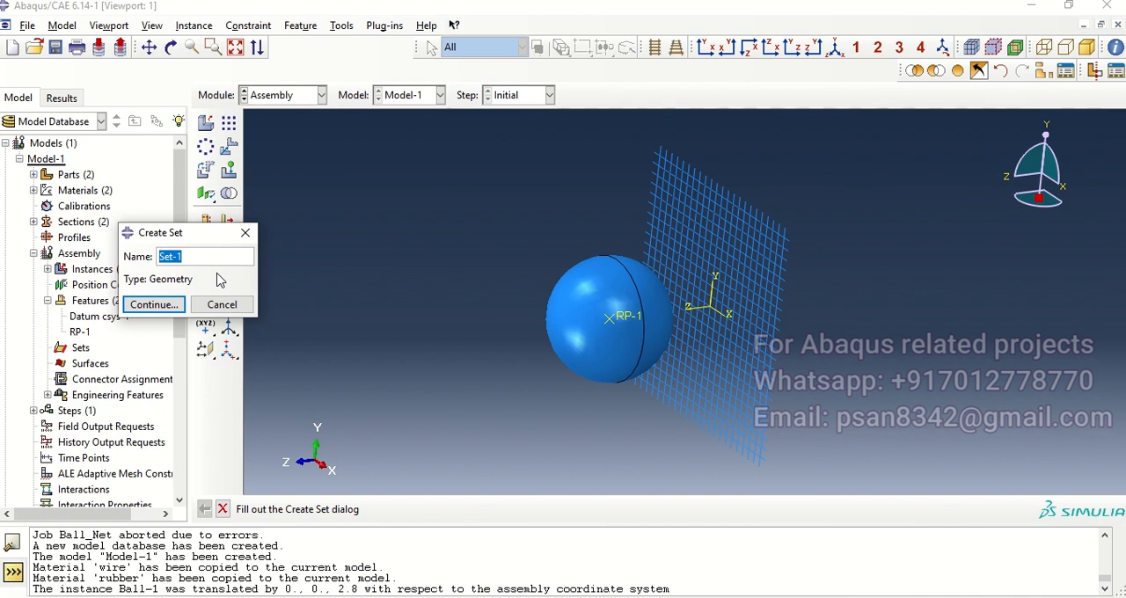
type("Ball_Ref_Point")
key("Return")
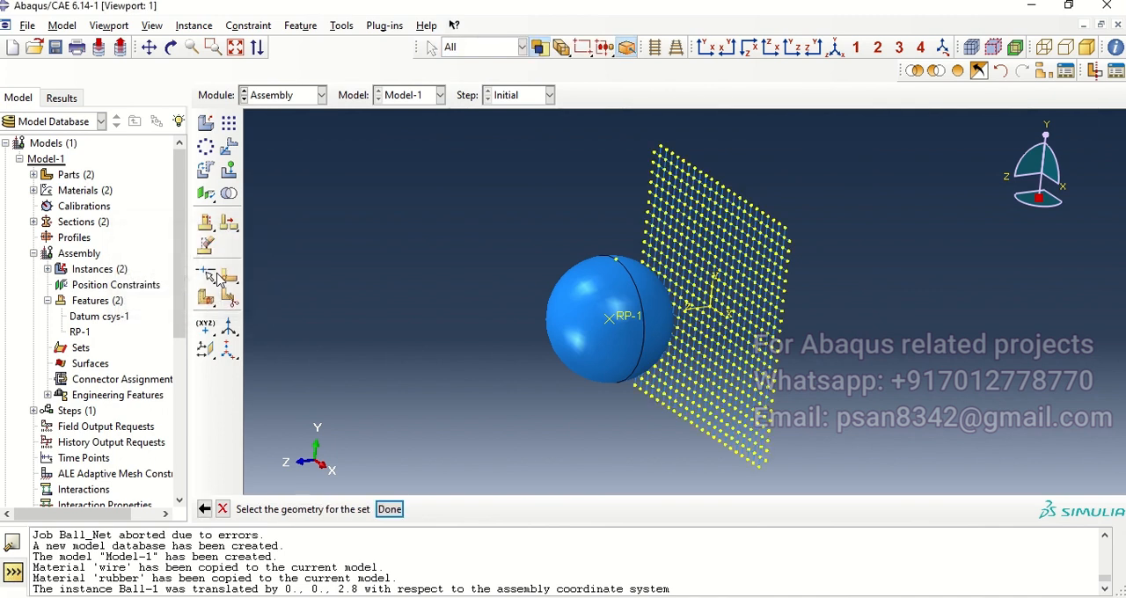
left_click(623, 319)
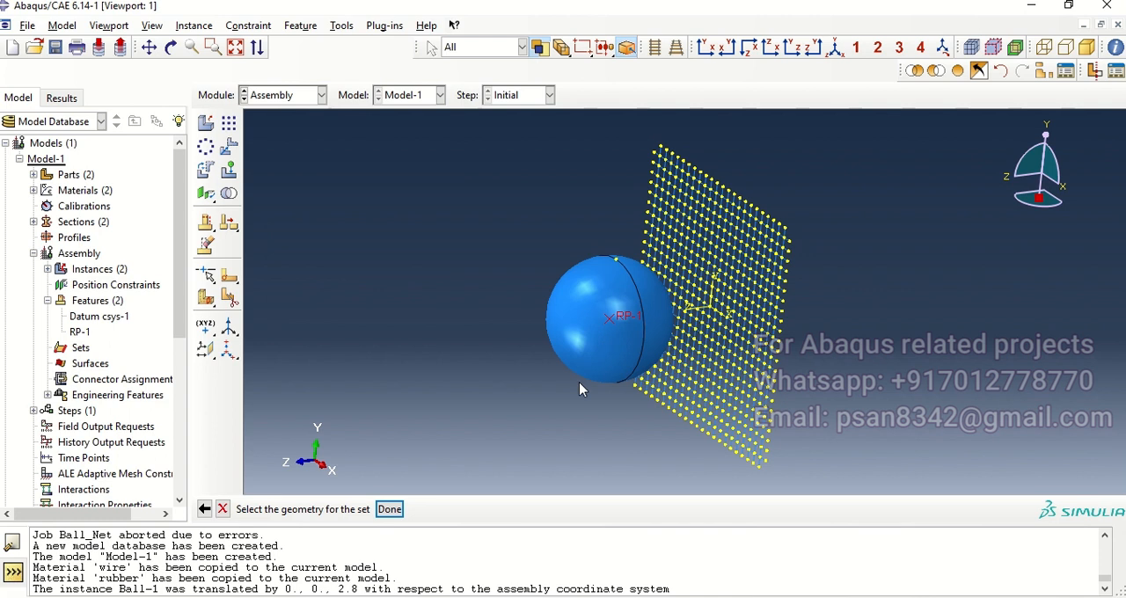
left_click(390, 509)
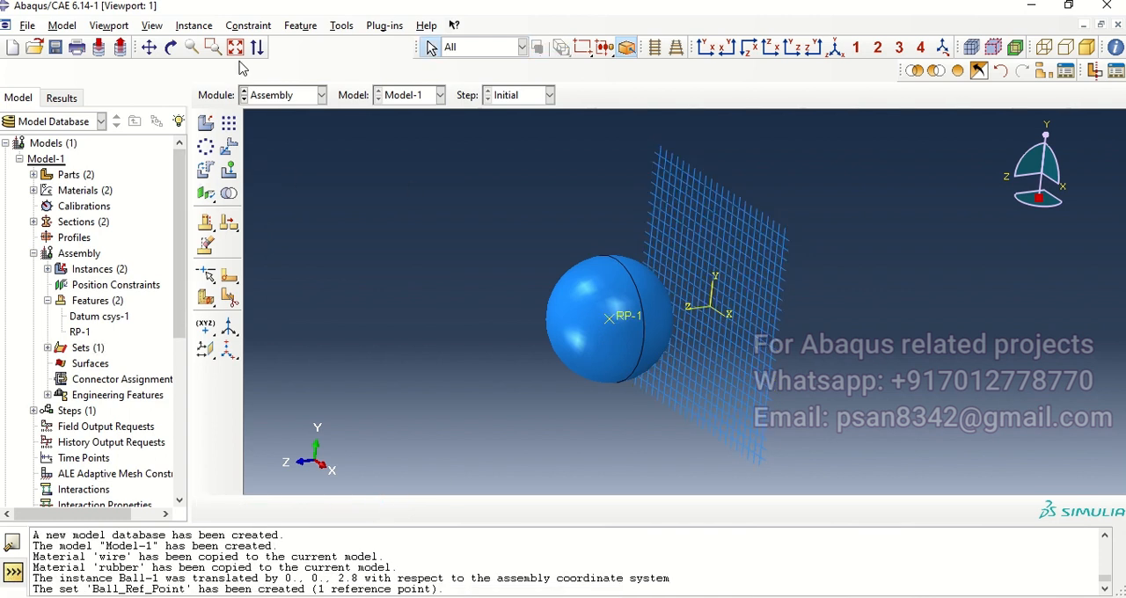
Step: Create a geometry set named Ball containing the ball's faces and its reference point
left_click(343, 27)
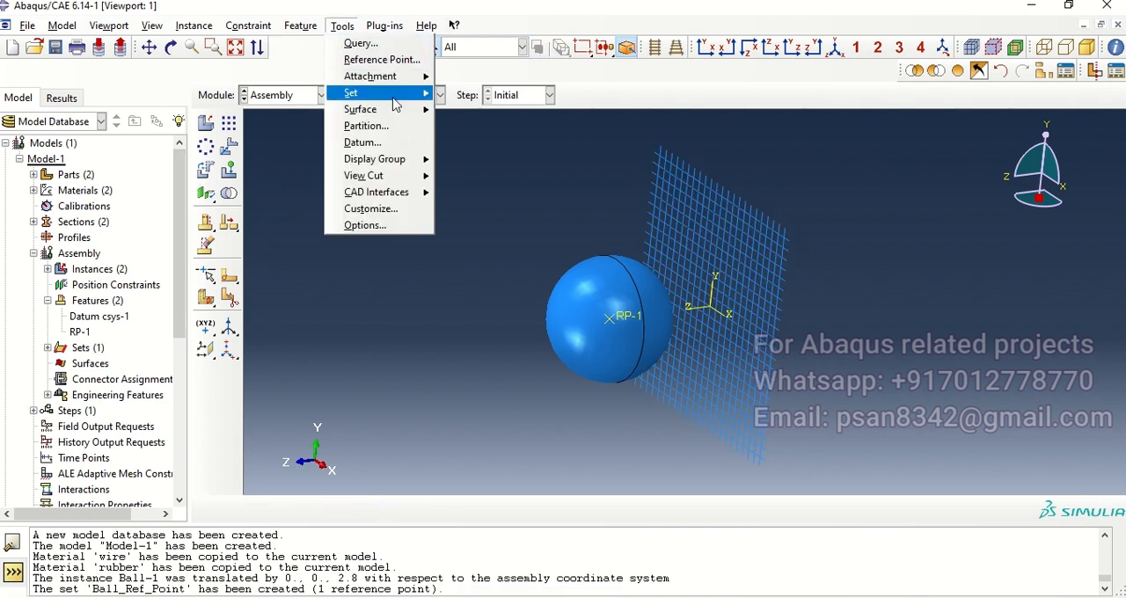
mouse_move(394, 97)
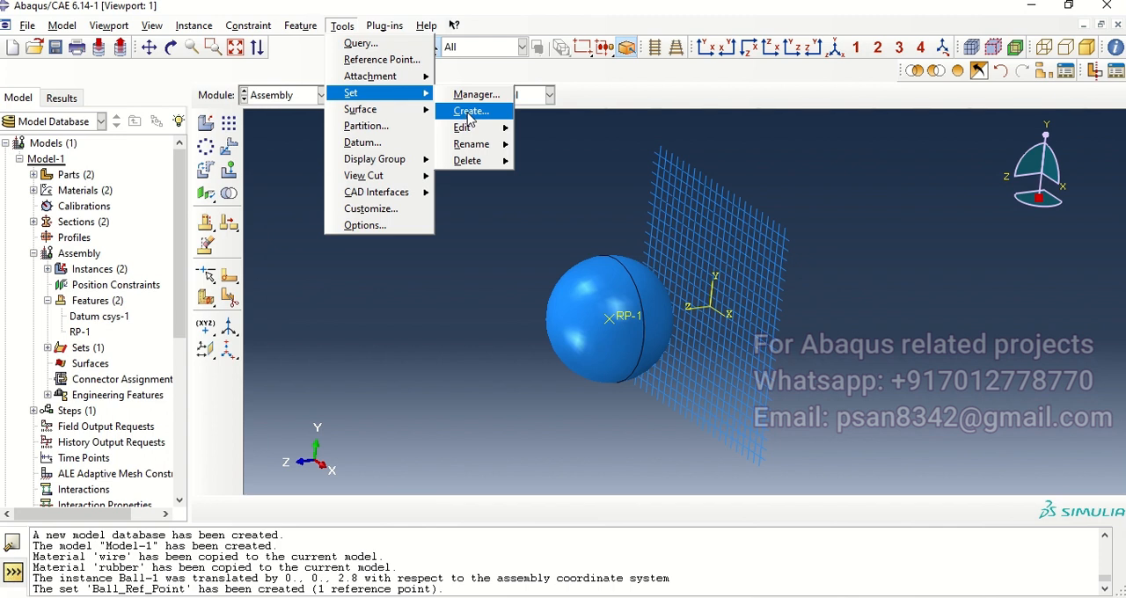
left_click(470, 111)
type("Ball")
left_click(153, 304)
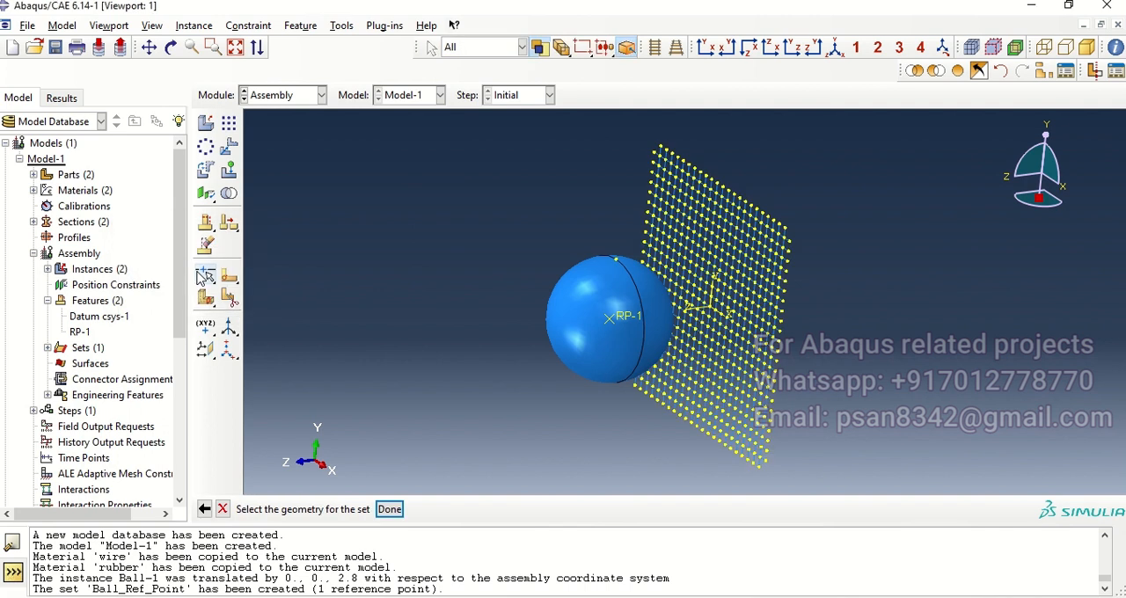
left_click_drag(648, 352, 668, 404, "ctrl+alt")
left_click(390, 509)
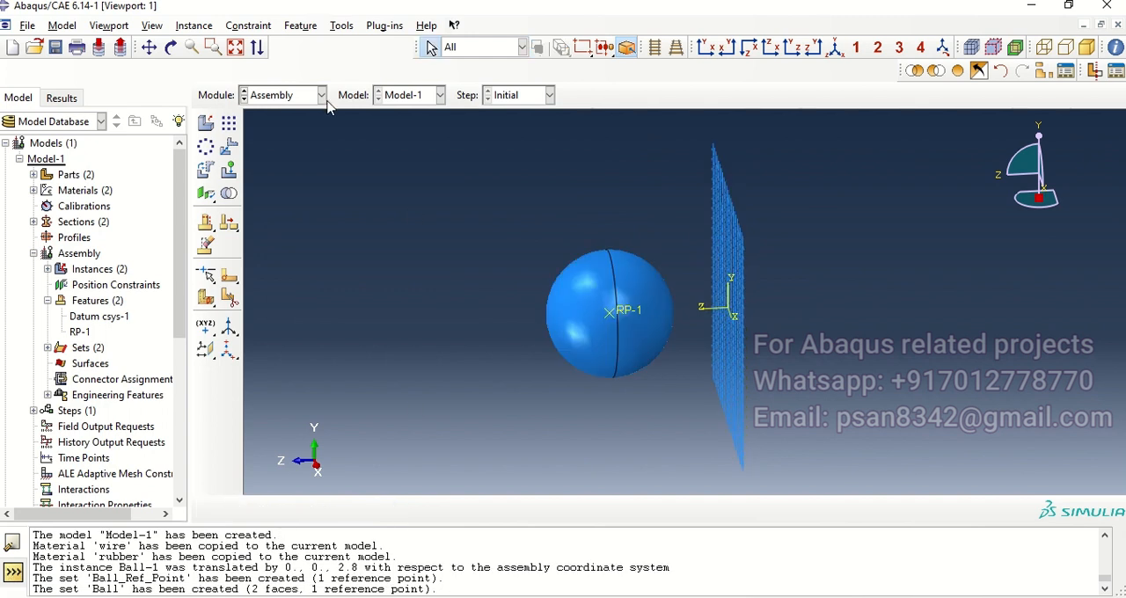
Step: Create a geometry set named Net containing all edges of the wire net
left_click(341, 25)
mouse_move(381, 93)
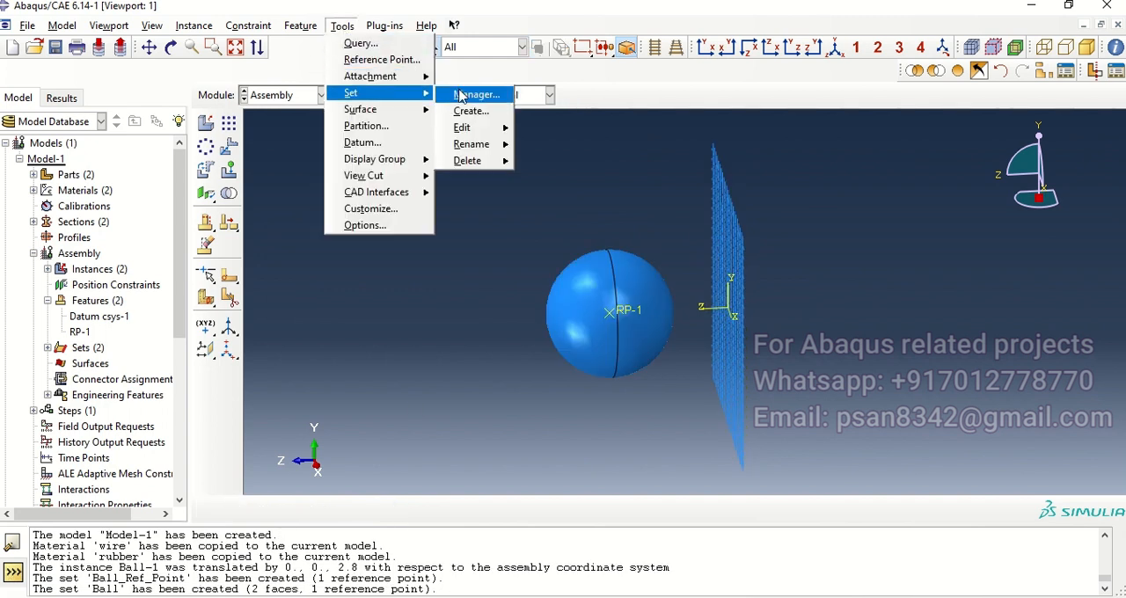
left_click(466, 110)
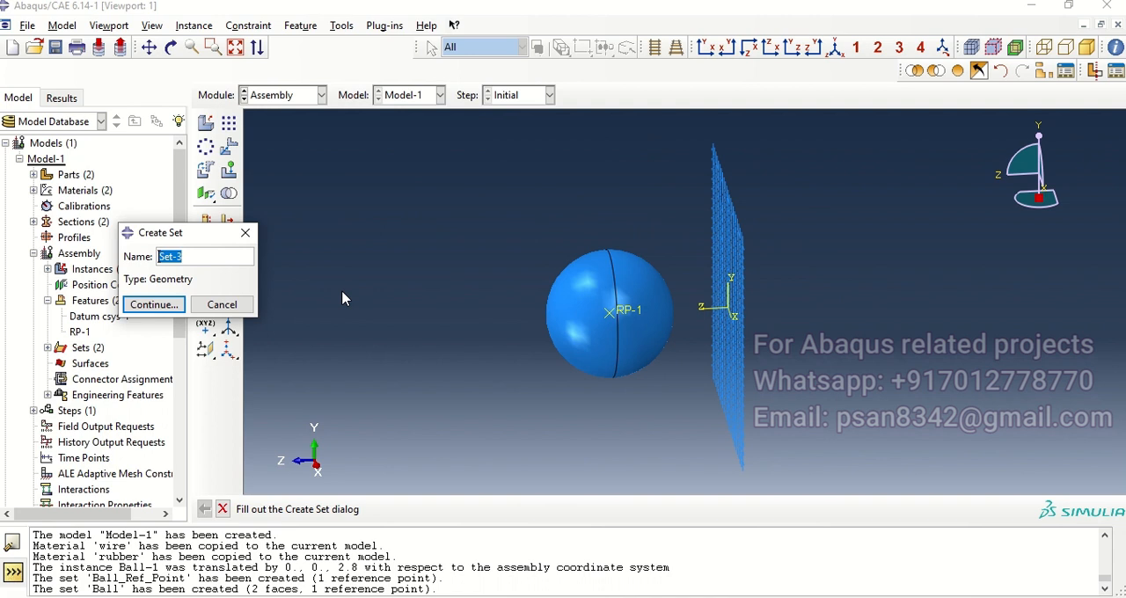
type("Net")
key("Return")
left_click_drag(689, 138, 801, 471)
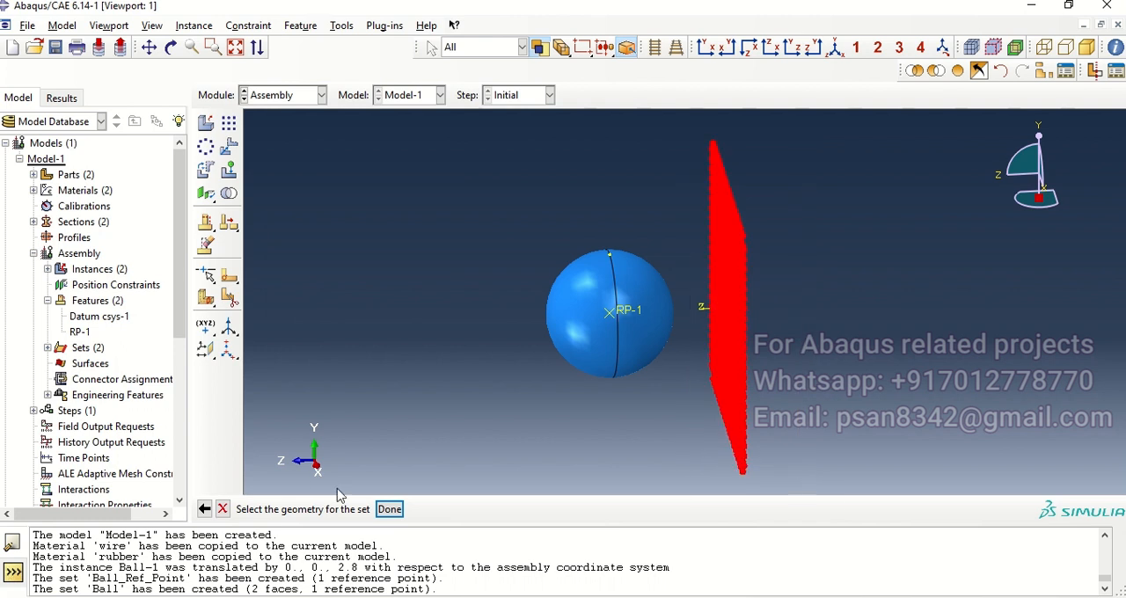
left_click(390, 510)
Step: Create a geometry surface named Ball_In from all ball faces, choosing the inner side of the shell
left_click(268, 96)
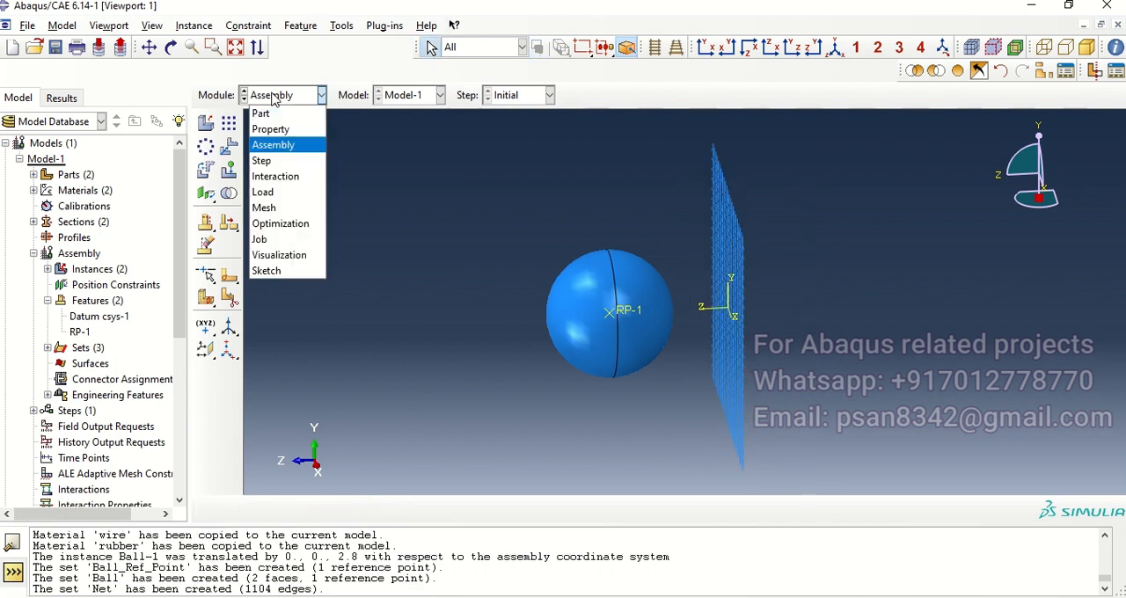
left_click(417, 188)
left_click(342, 26)
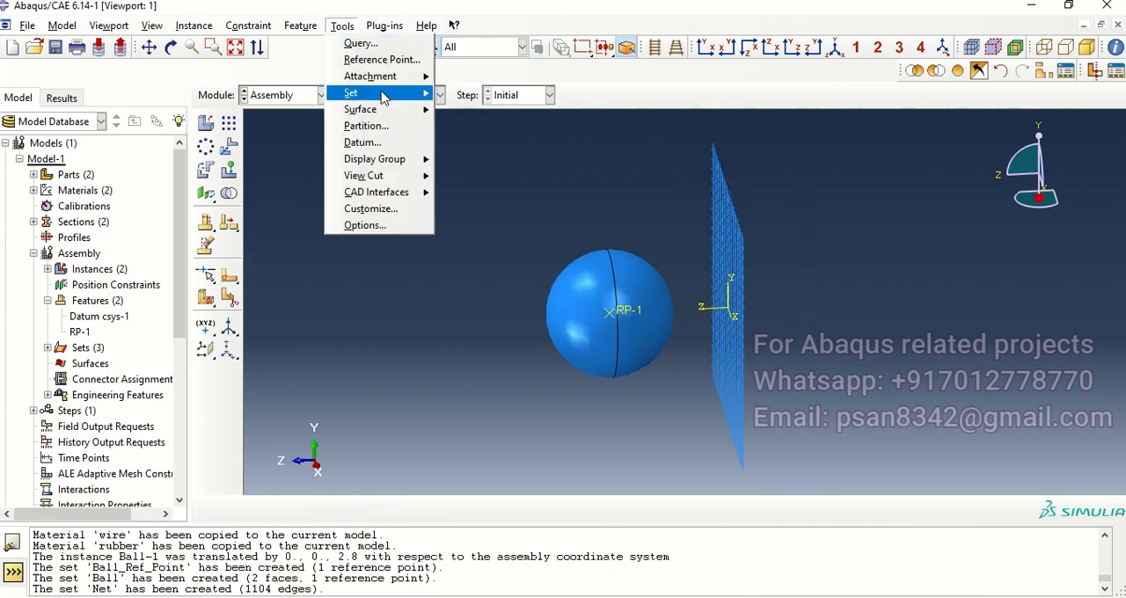
mouse_move(387, 109)
left_click(476, 127)
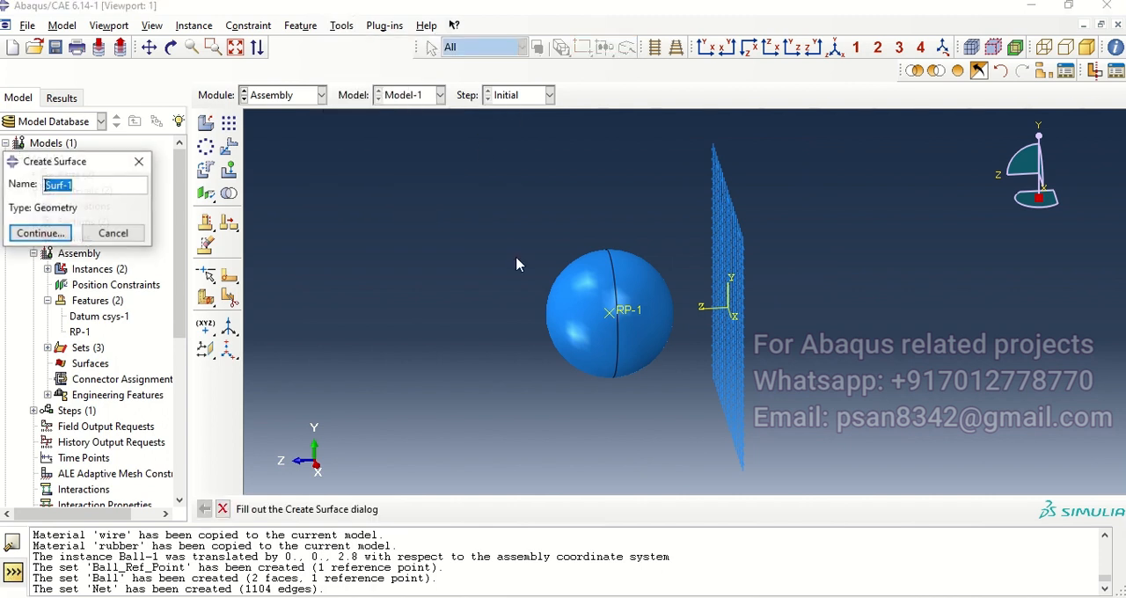
type("Ball_In")
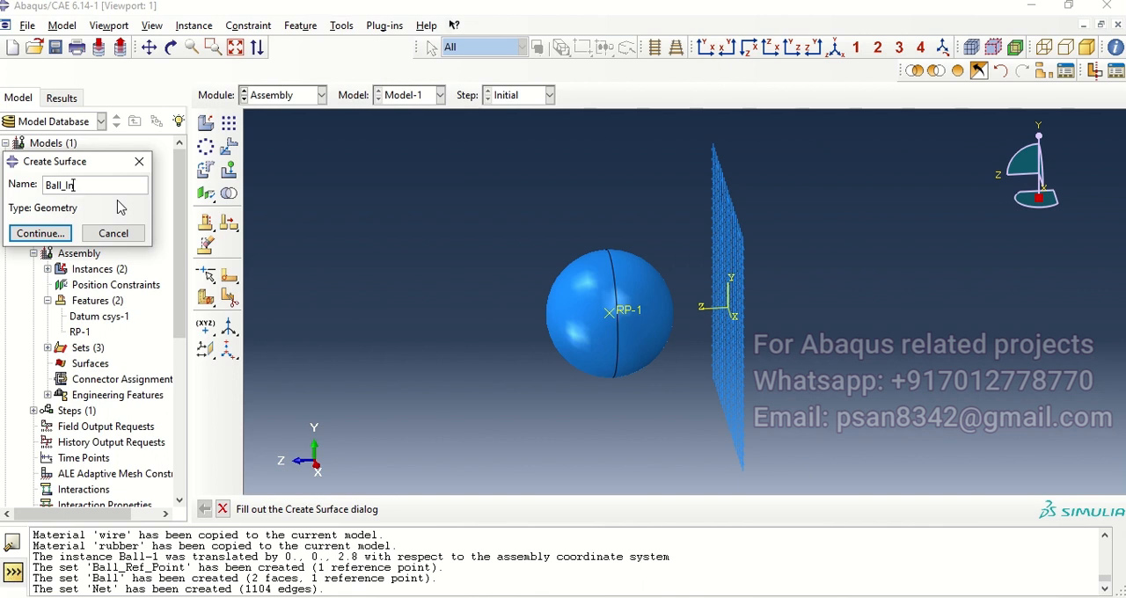
key("Return")
left_click_drag(528, 227, 669, 418)
left_click(478, 509)
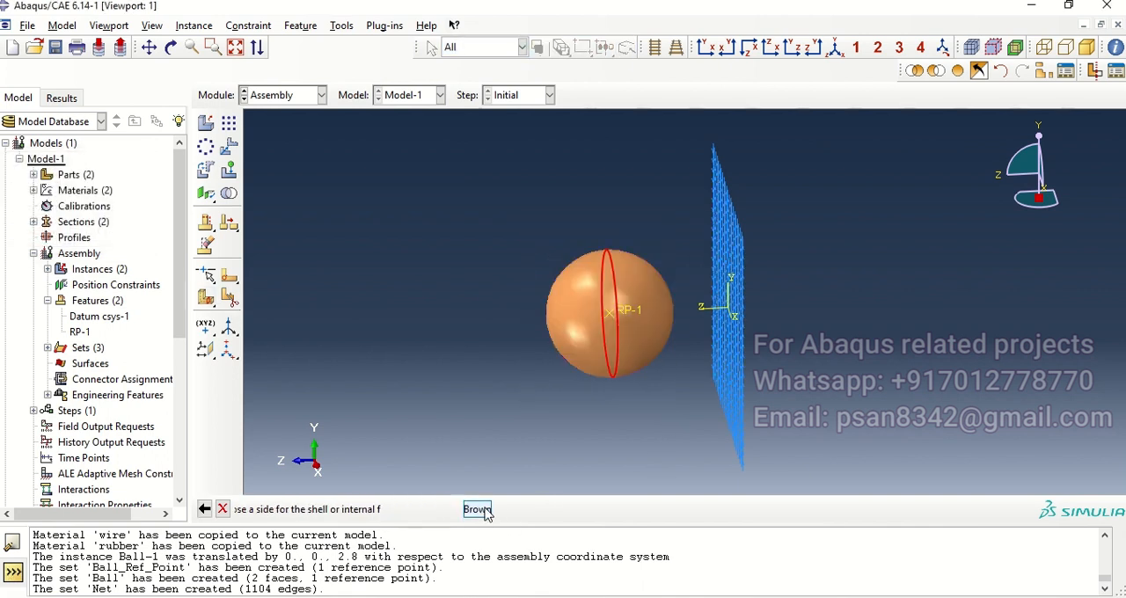
left_click(528, 510)
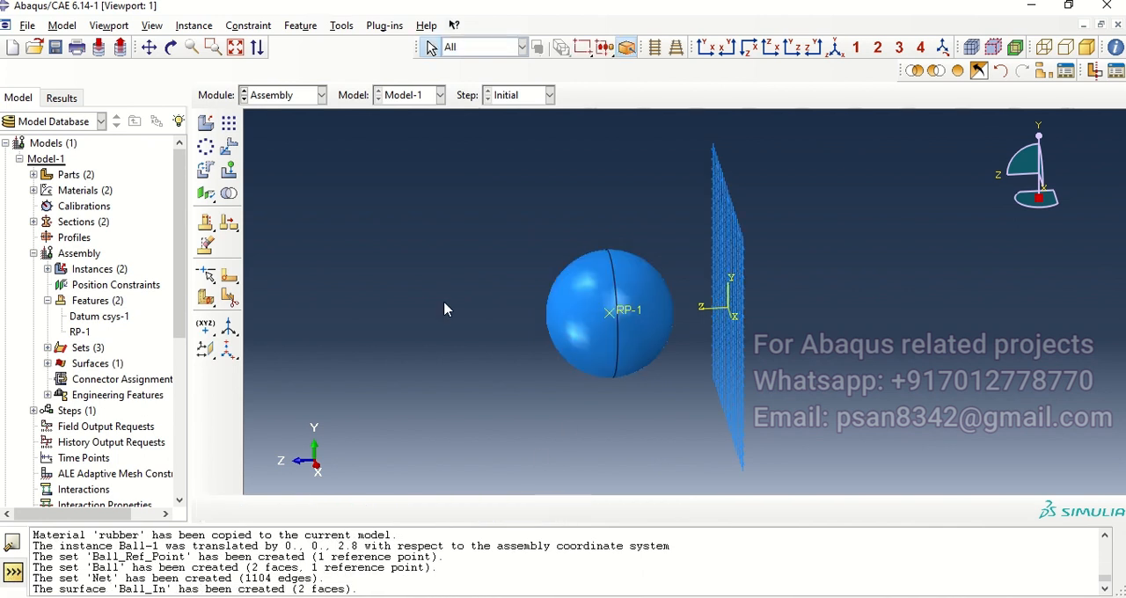
Step: Create a geometry surface named Ball_Out from all ball faces, choosing the brown side of the shell
left_click(341, 26)
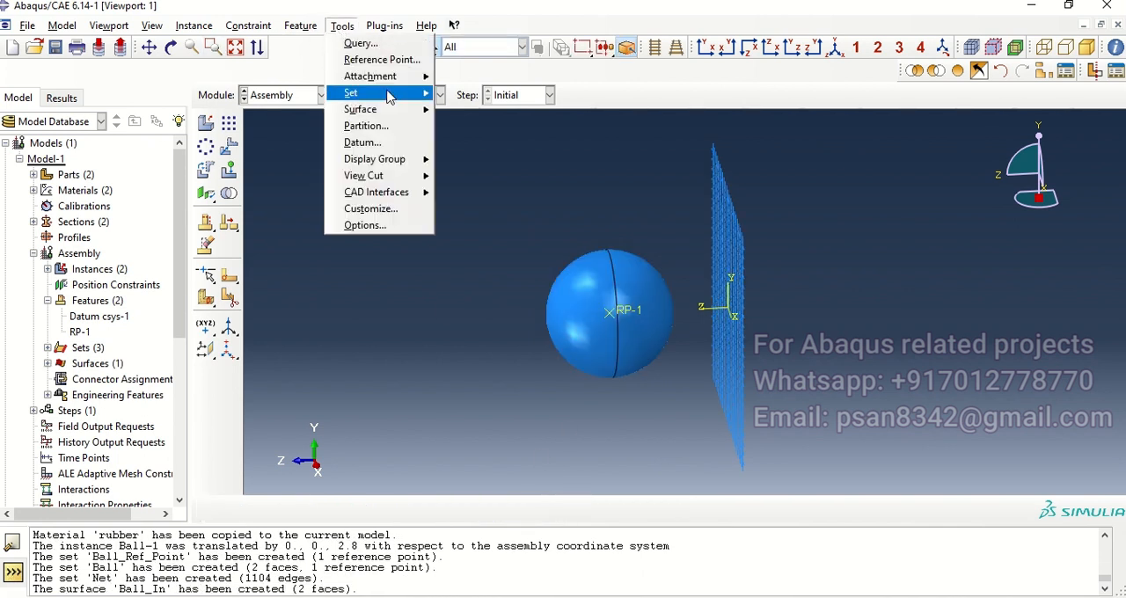
mouse_move(390, 111)
left_click(471, 127)
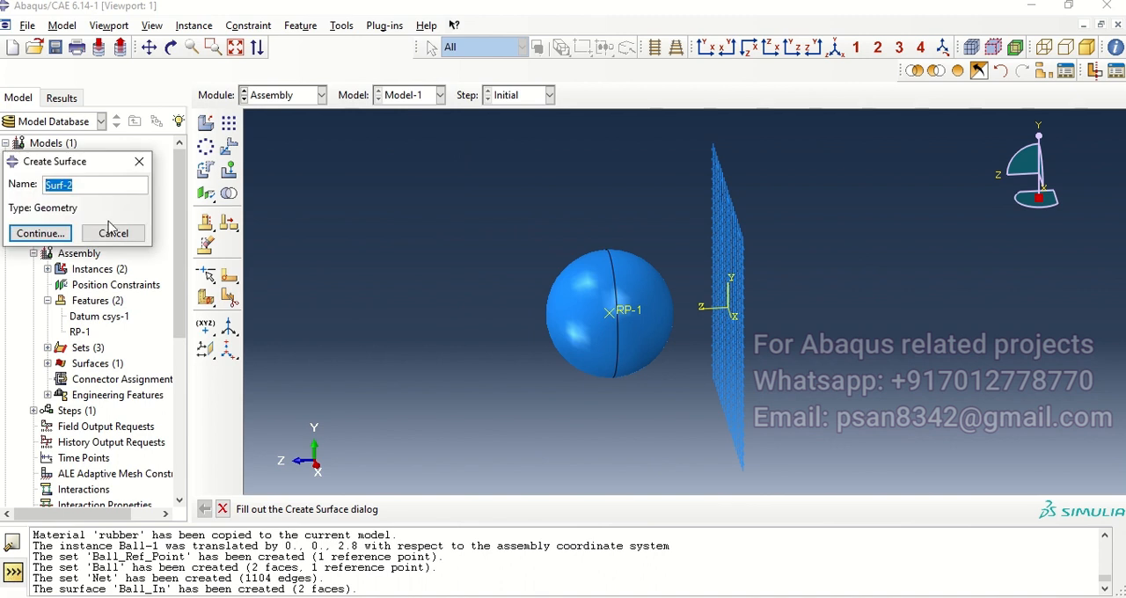
type("B")
key("Return")
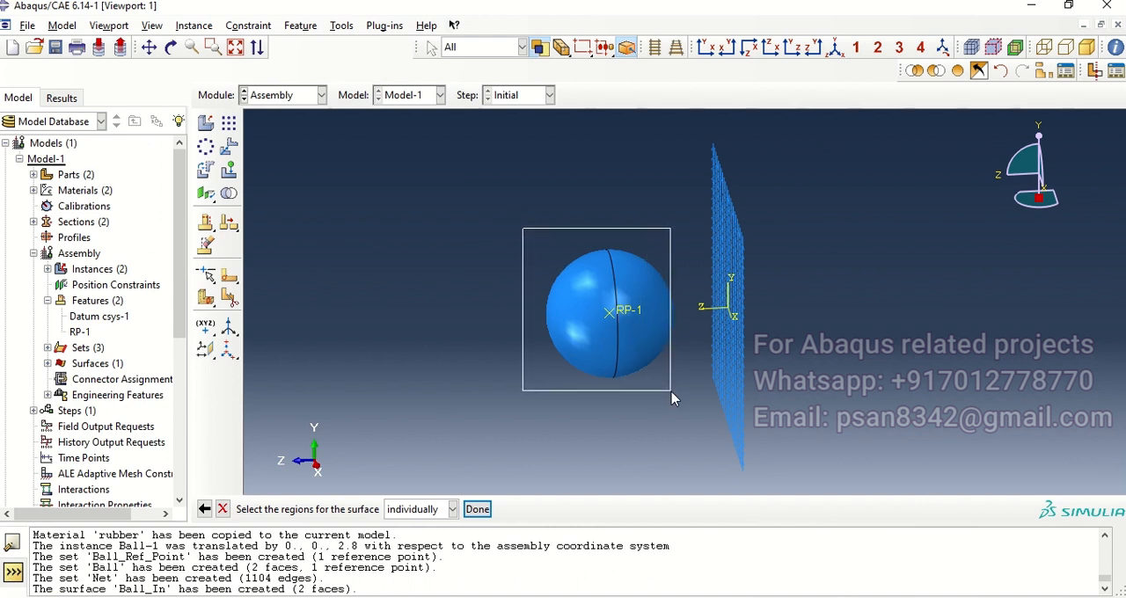
left_click(653, 365)
left_click(478, 509)
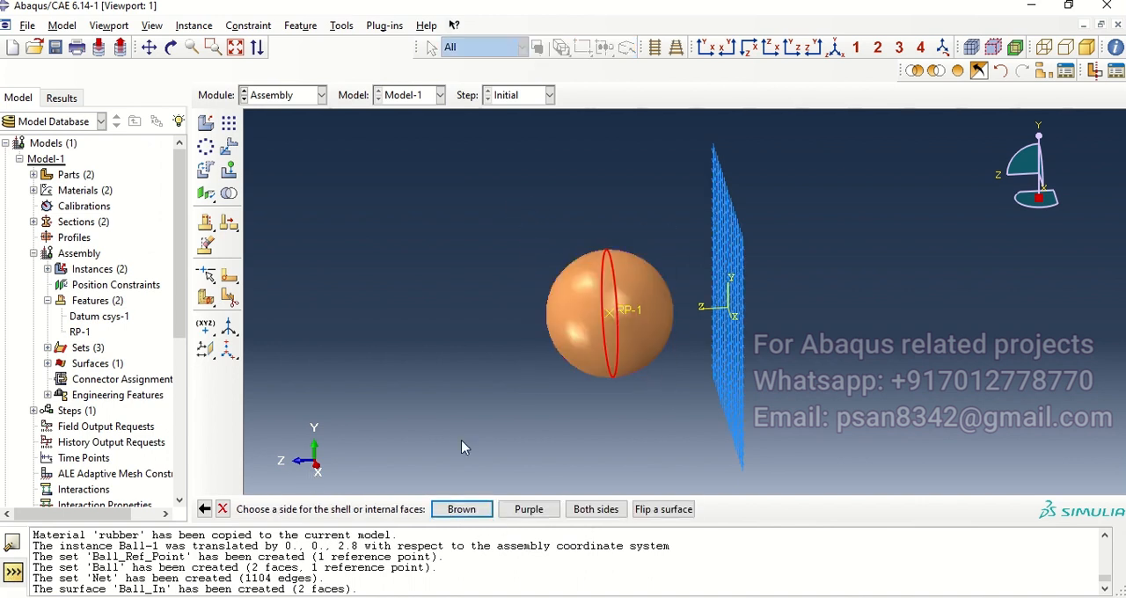
left_click(482, 510)
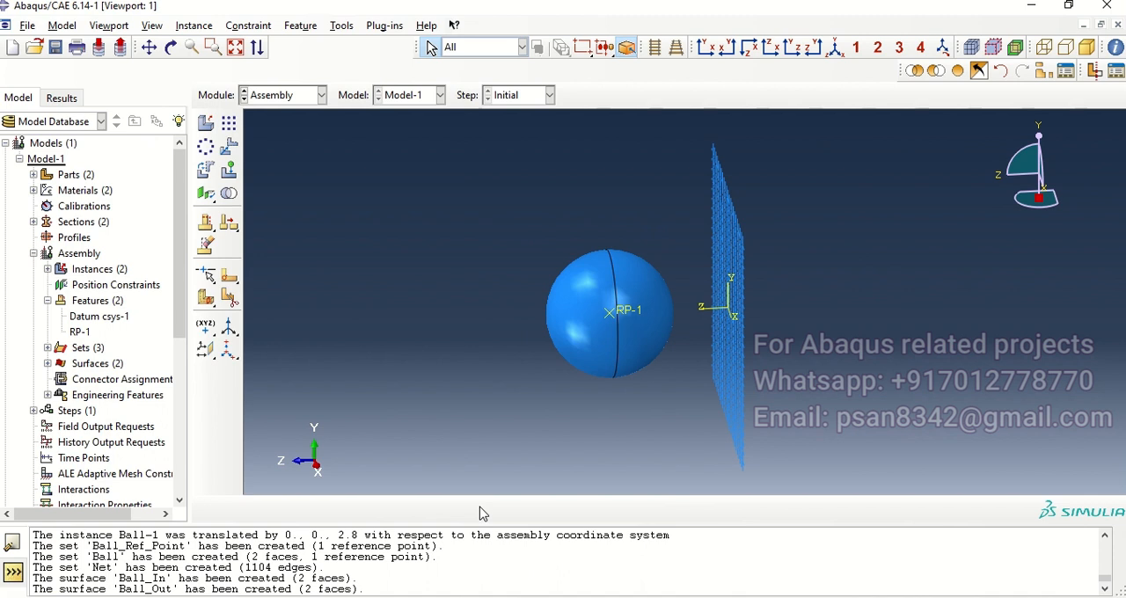
Step: Create a Dynamic, Explicit step after the Initial step with a time period of 0.07
left_click(320, 95)
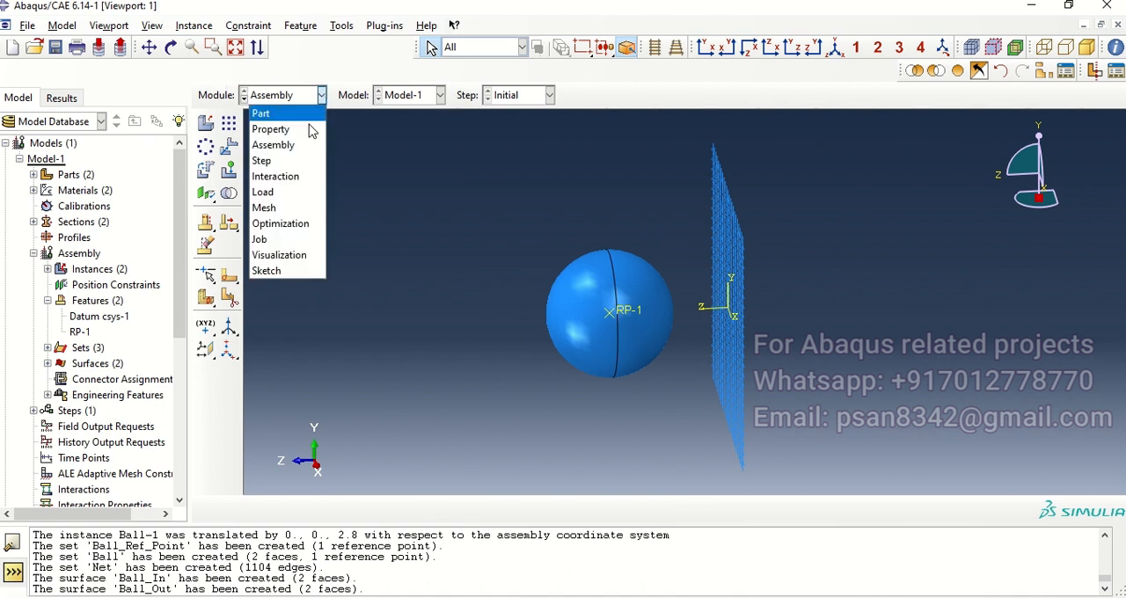
left_click(298, 168)
left_click(205, 124)
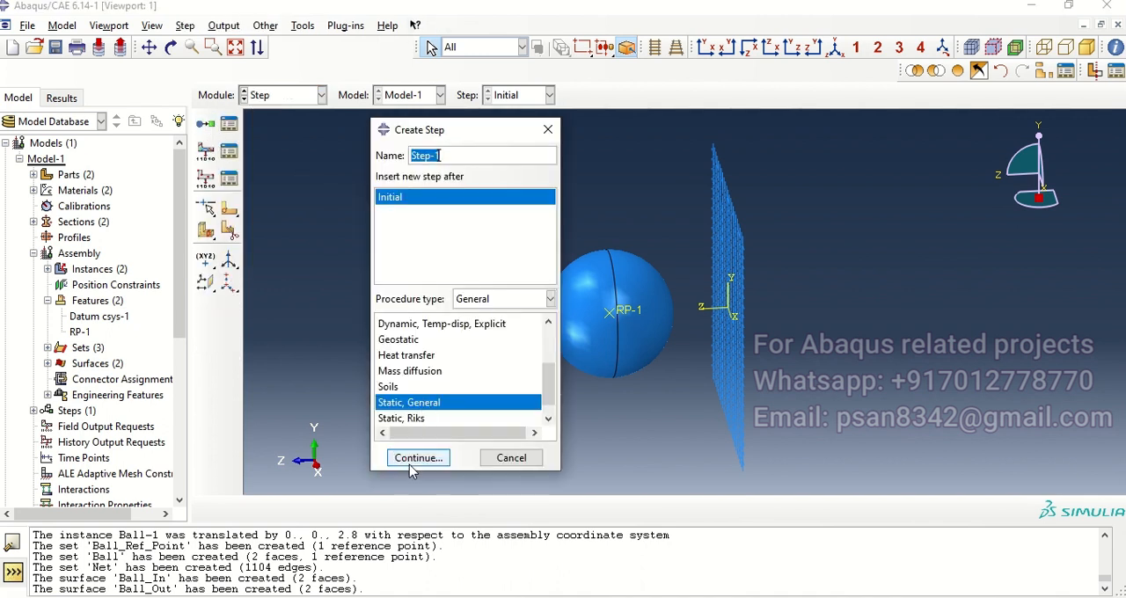
scroll(434, 383, "up", 2)
left_click(433, 363)
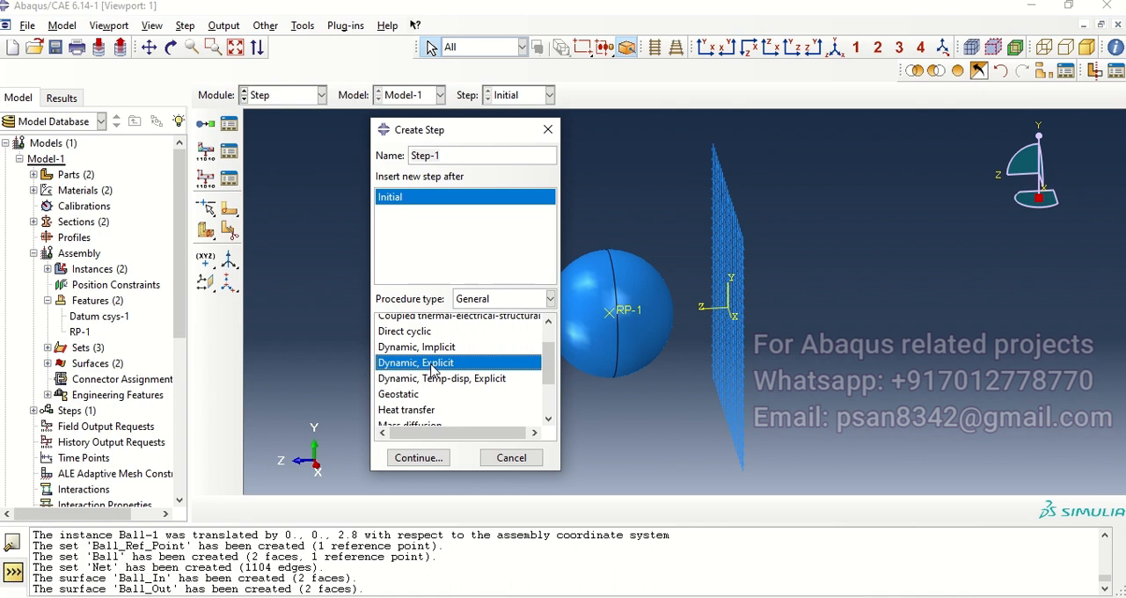
left_click(437, 464)
left_click_drag(417, 192, 396, 199)
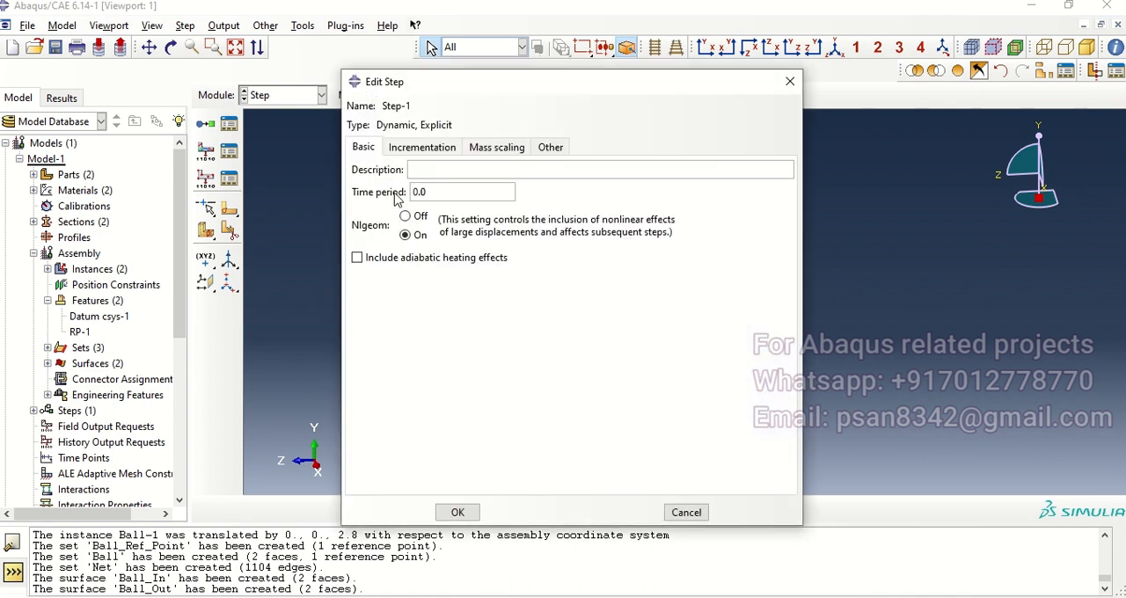
type("0.07")
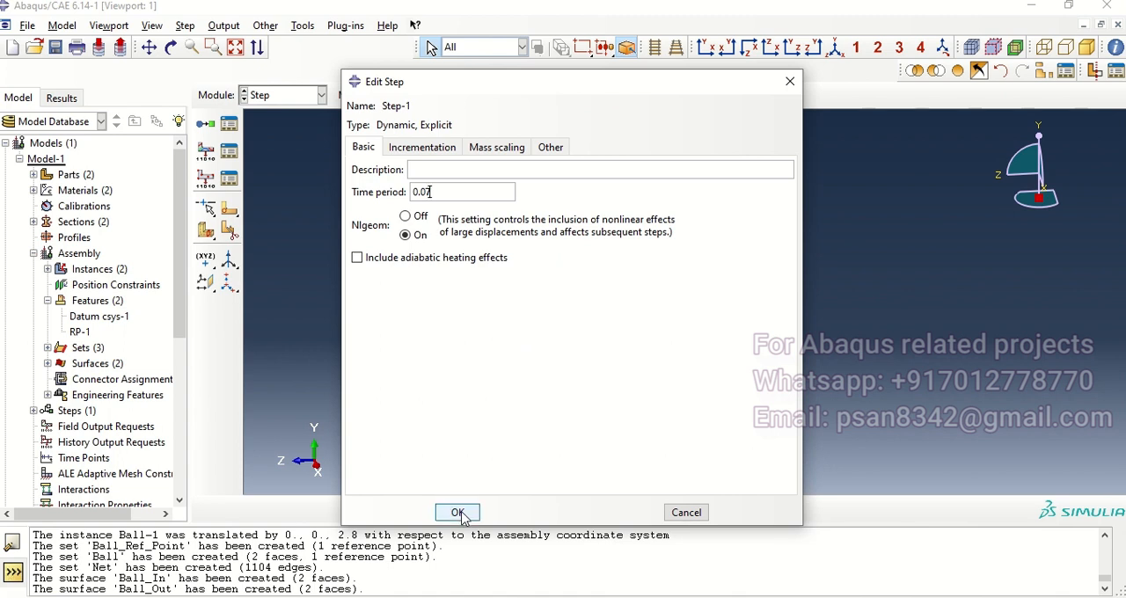
left_click(456, 513)
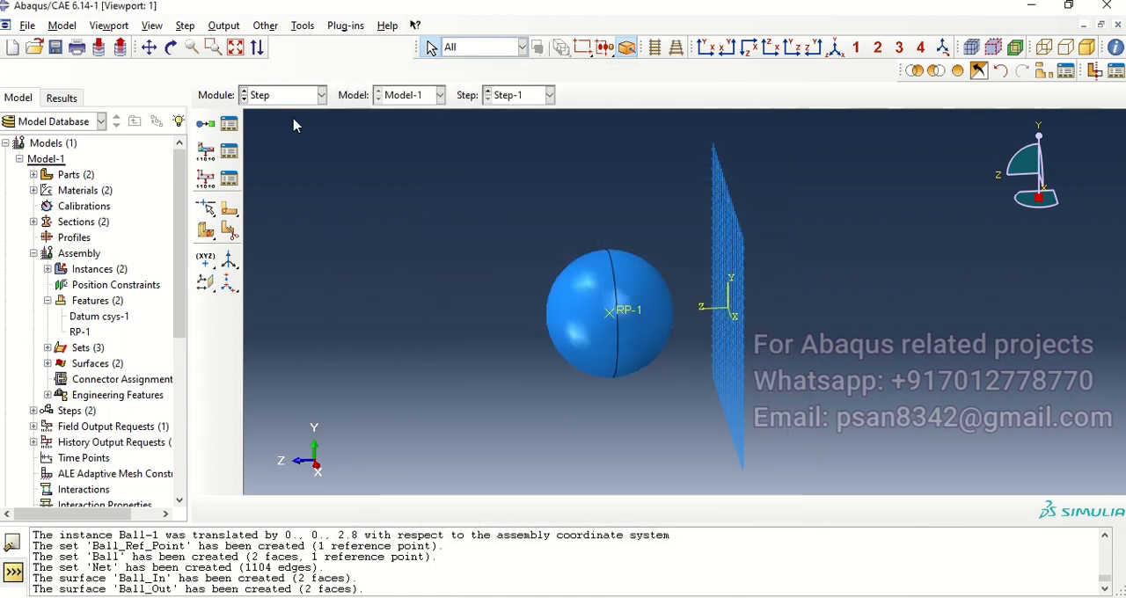
Step: Create a second history output request in Step-1 with the set Ball_Ref_Point as its domain
left_click(234, 181)
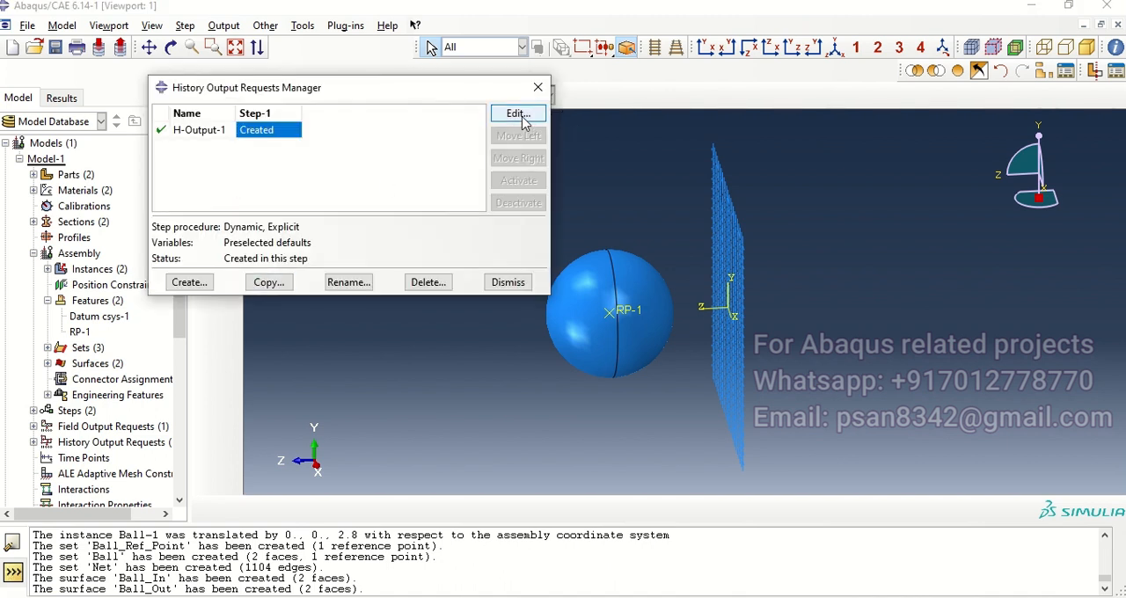
left_click(189, 283)
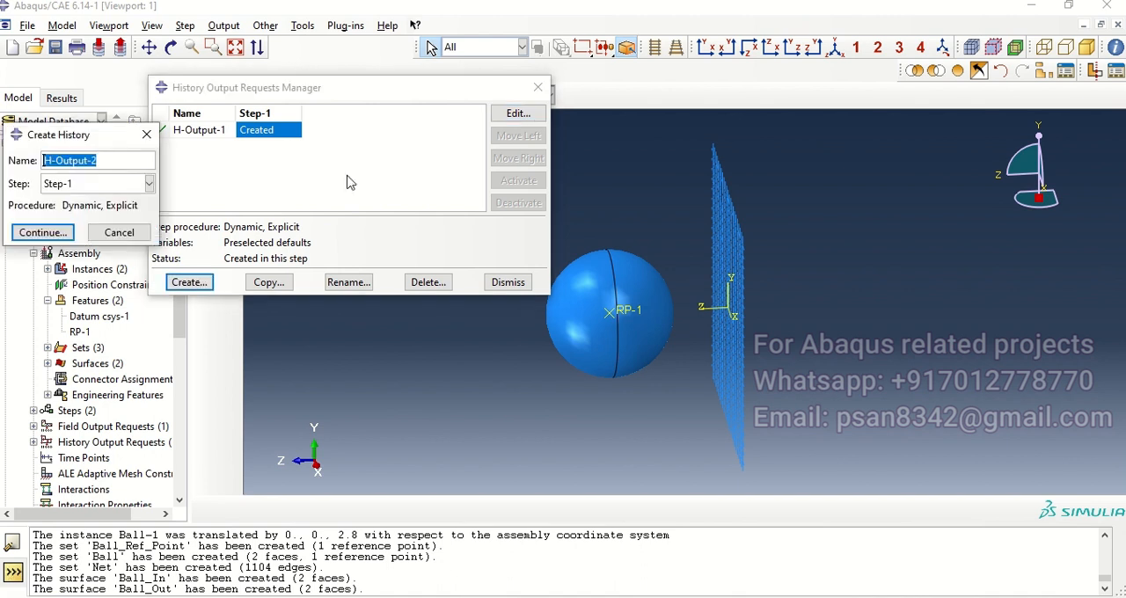
left_click(40, 234)
left_click(339, 177)
left_click(224, 210)
left_click(429, 176)
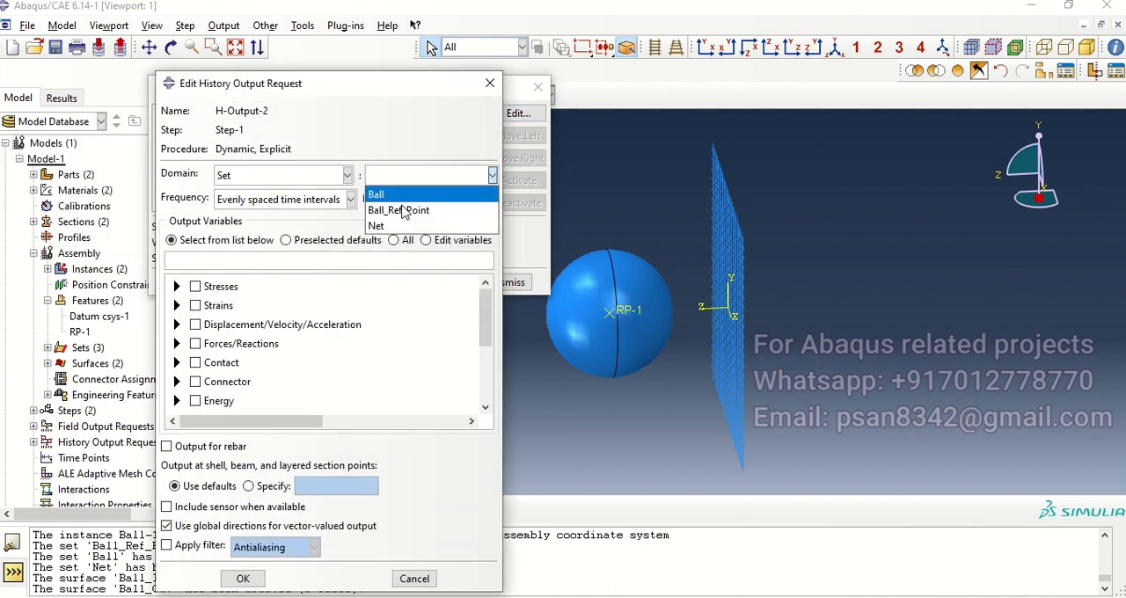
left_click(417, 211)
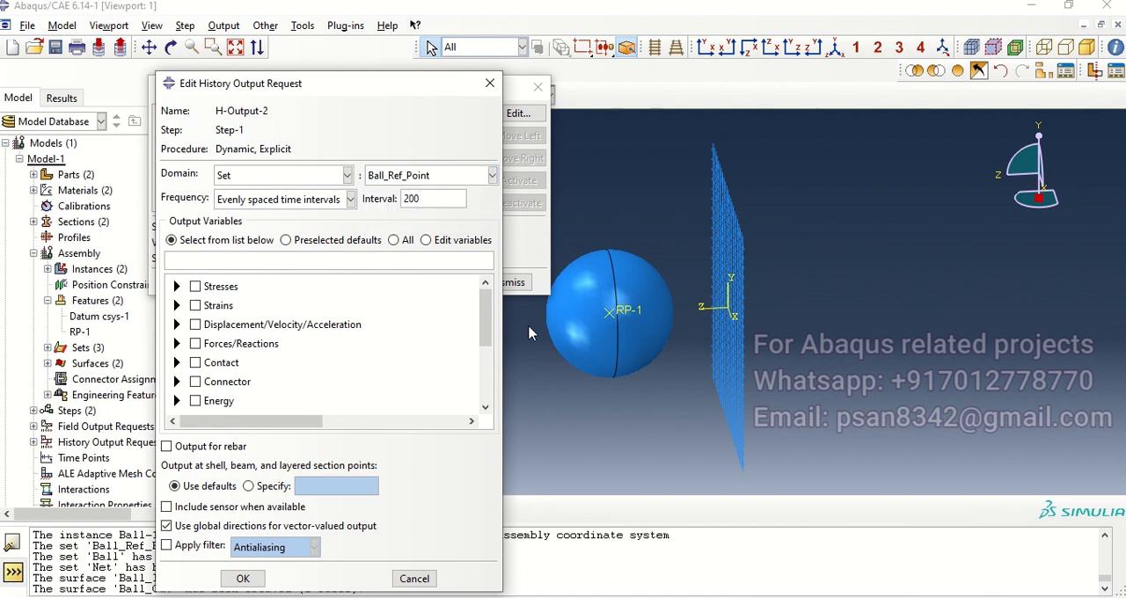
Step: Request the Porous media/Fluids and Volume/Thickness/Coordinates variables for the reference point's history output
scroll(493, 323, "down", 3)
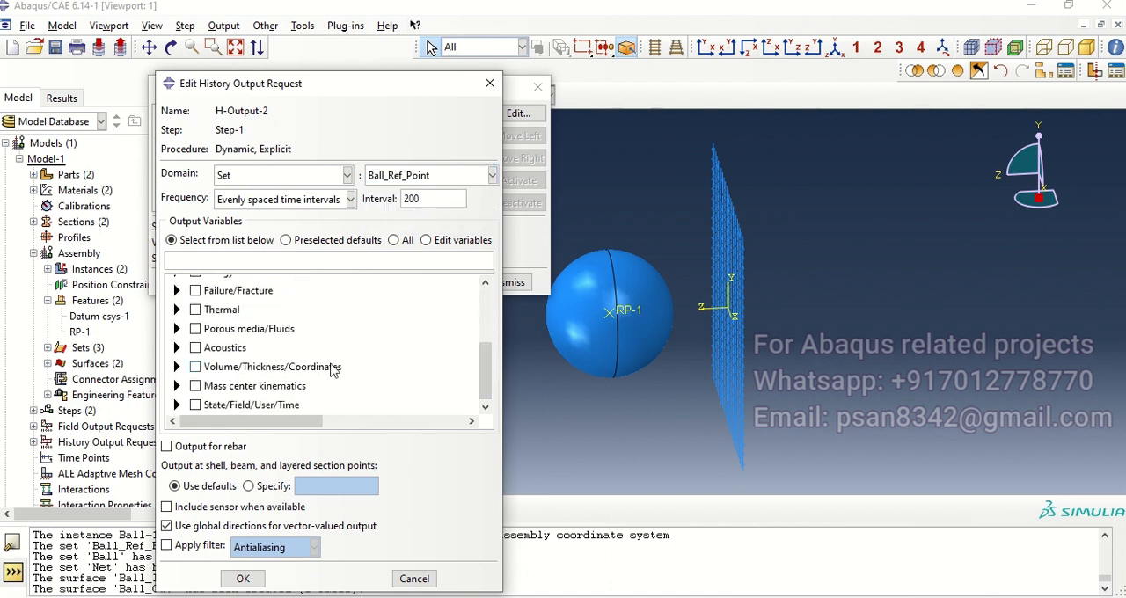
left_click(237, 330)
left_click(226, 368)
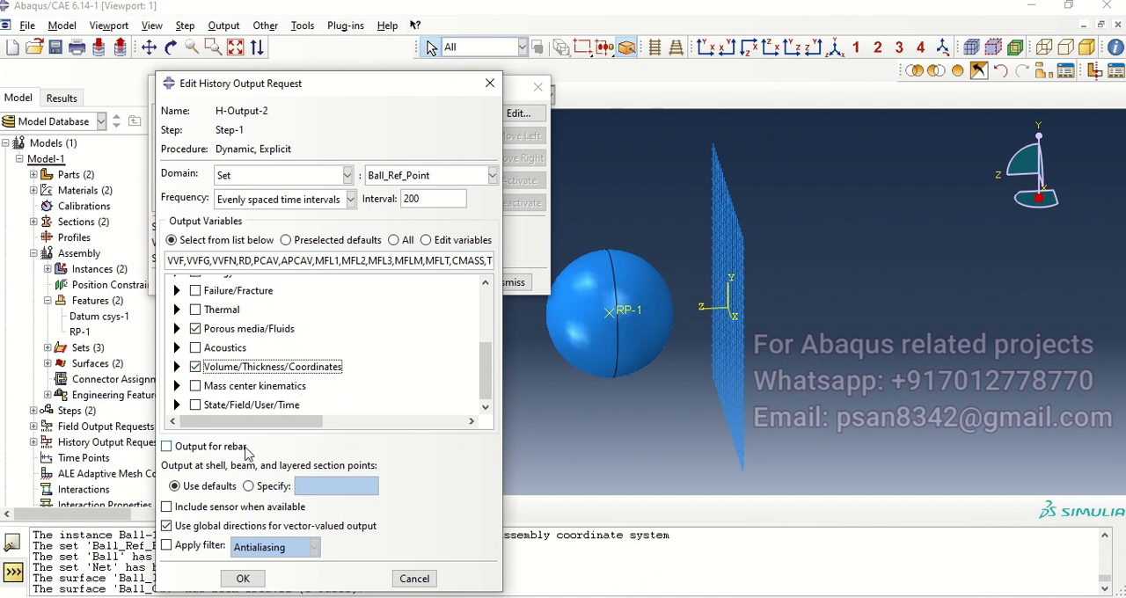
left_click(232, 578)
left_click(535, 84)
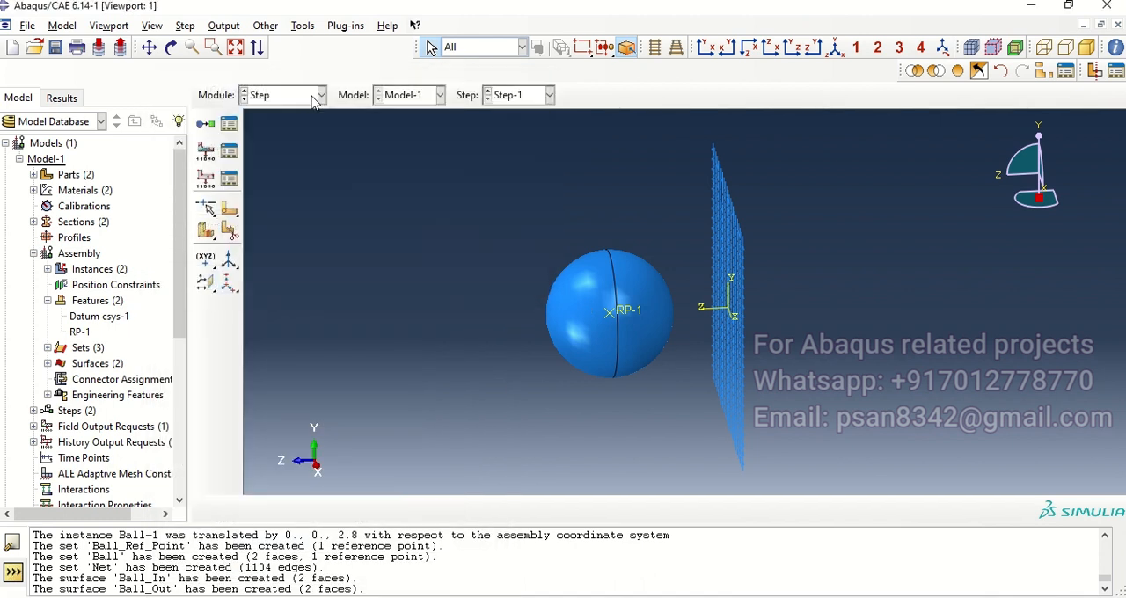
left_click(312, 101)
left_click(273, 162)
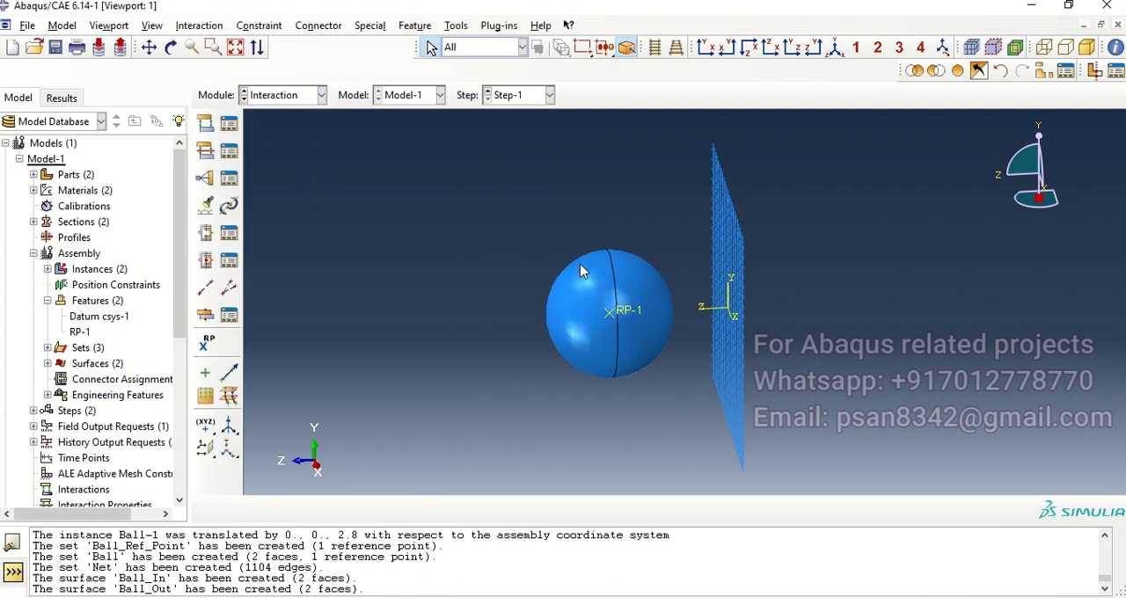
left_click_drag(690, 327, 657, 234, "ctrl+alt")
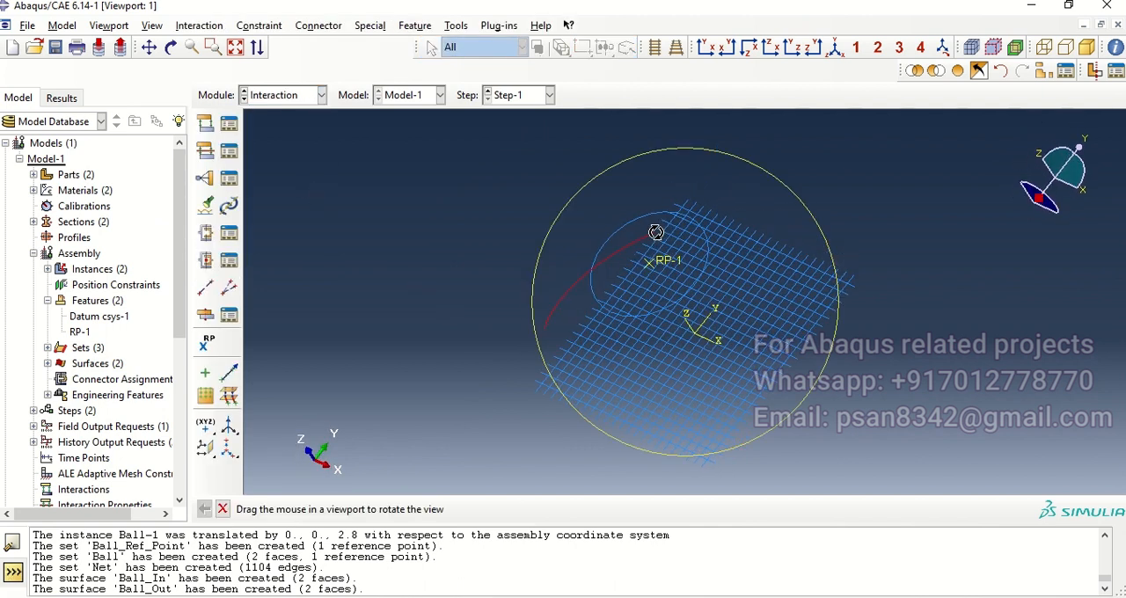
scroll(475, 255, "up", 2)
left_click_drag(664, 286, 300, 232, "ctrl+alt")
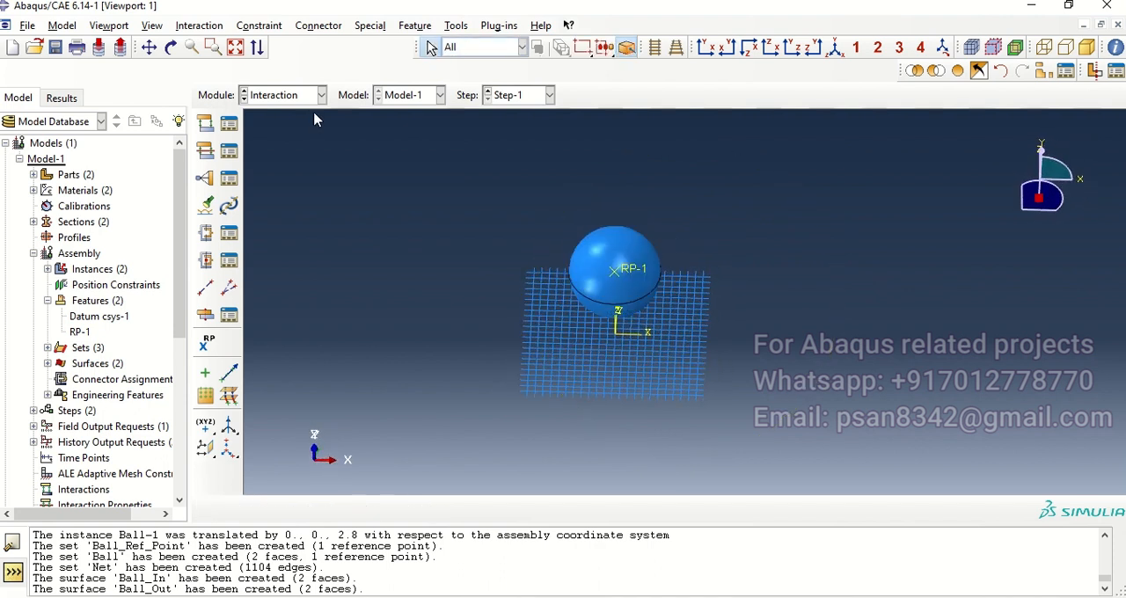
Step: In the Mesh module, seed the Ball part with an approximate global size of 0.34 and mesh it
left_click(320, 95)
left_click(294, 208)
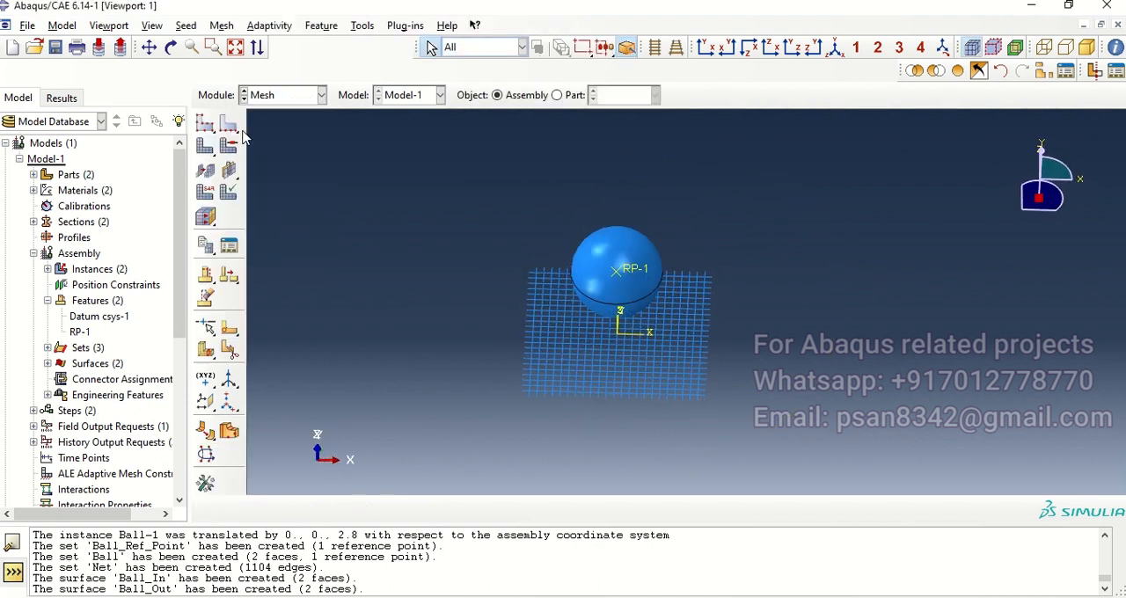
left_click(205, 126)
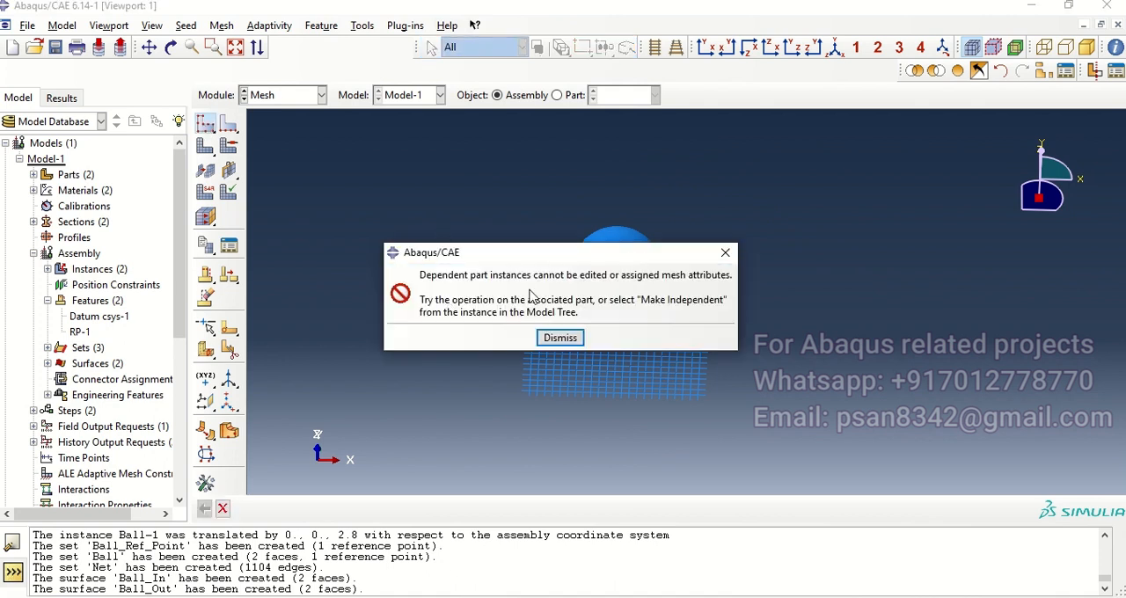
left_click(560, 338)
left_click(557, 96)
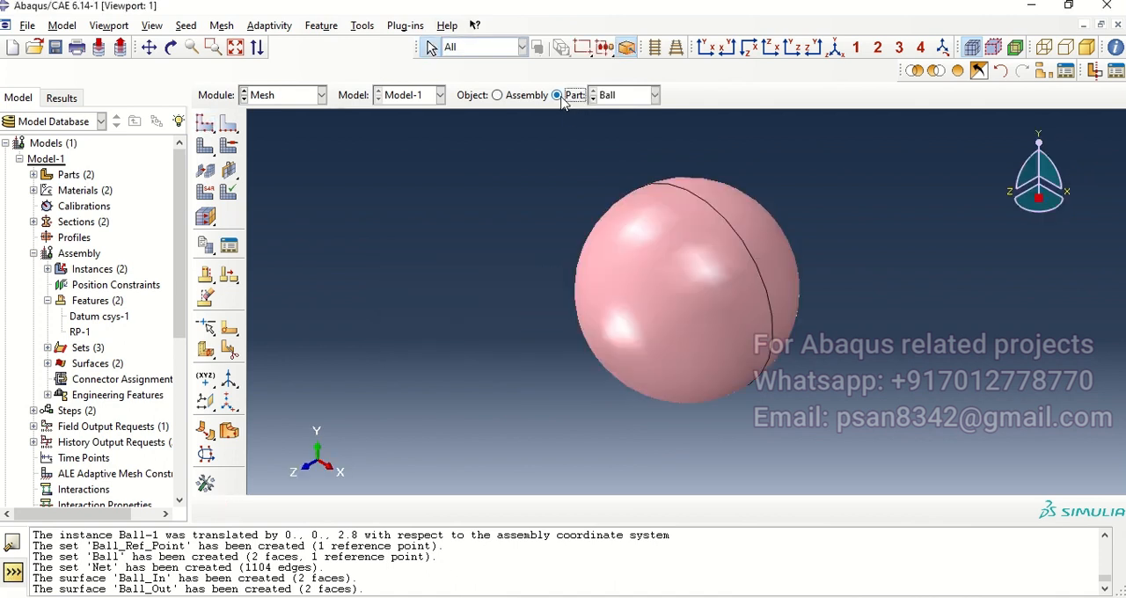
left_click(205, 124)
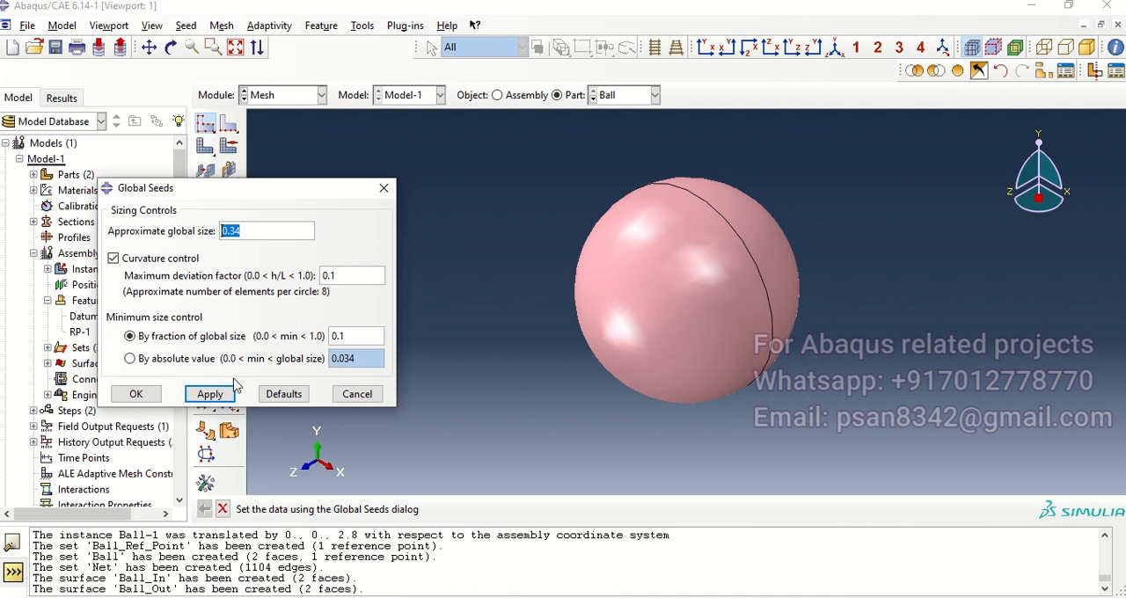
left_click(136, 394)
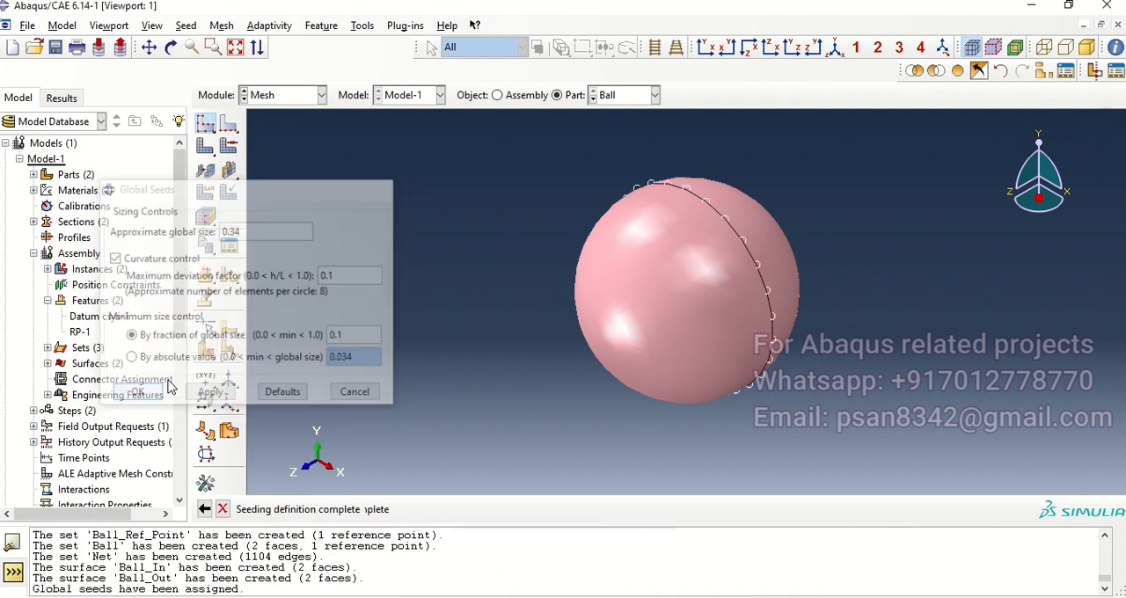
left_click(205, 148)
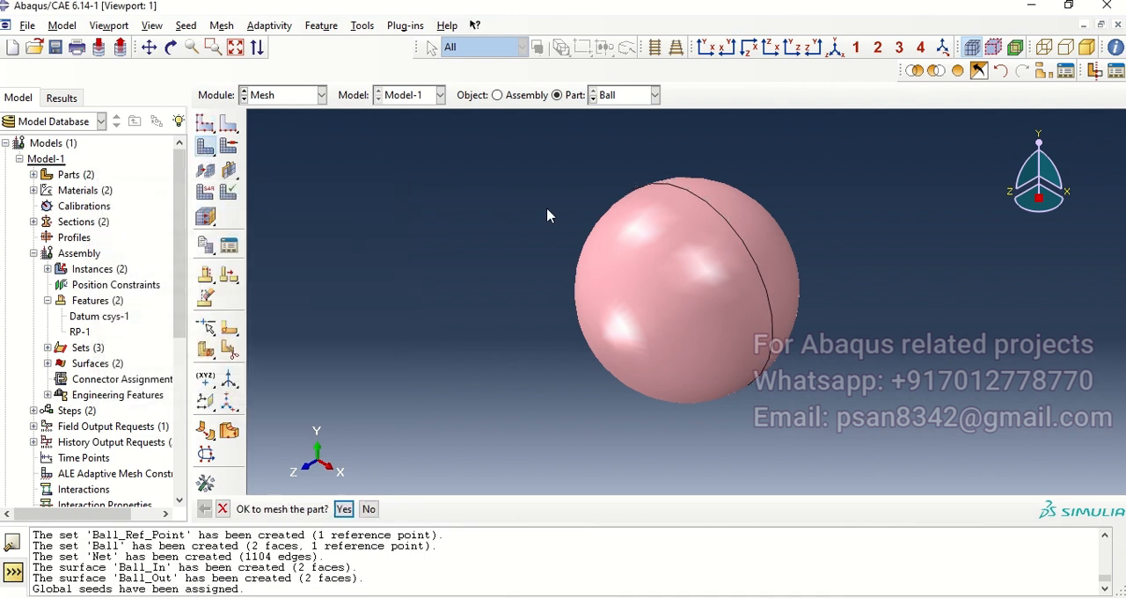
left_click(343, 509)
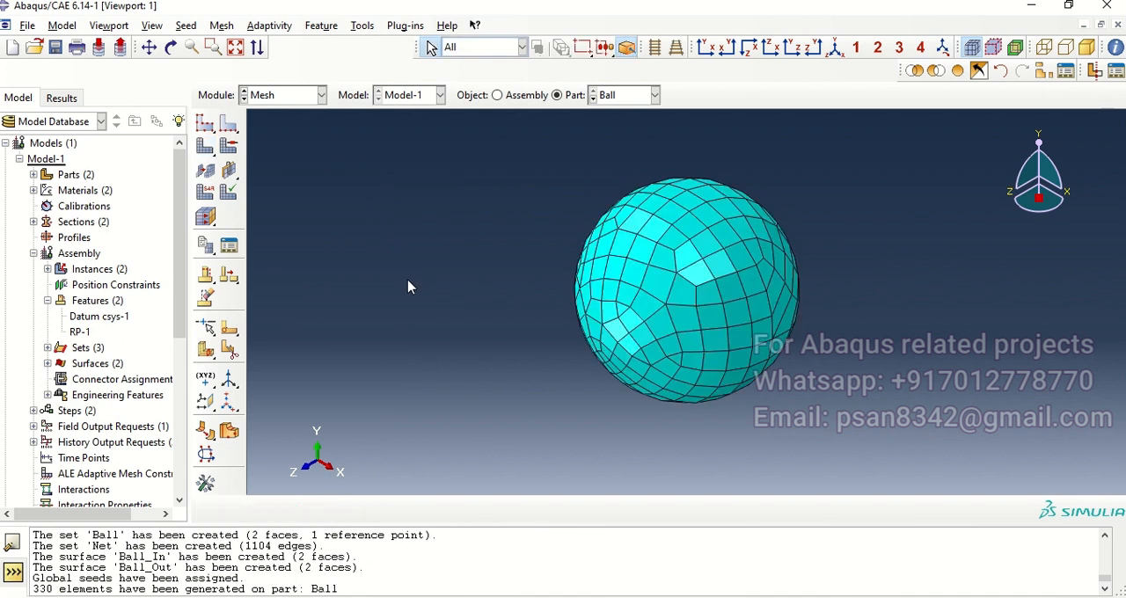
Step: Assign linear Explicit Shell elements with reduced integration to all faces of the Ball part
left_click(205, 192)
left_click_drag(535, 152, 912, 482)
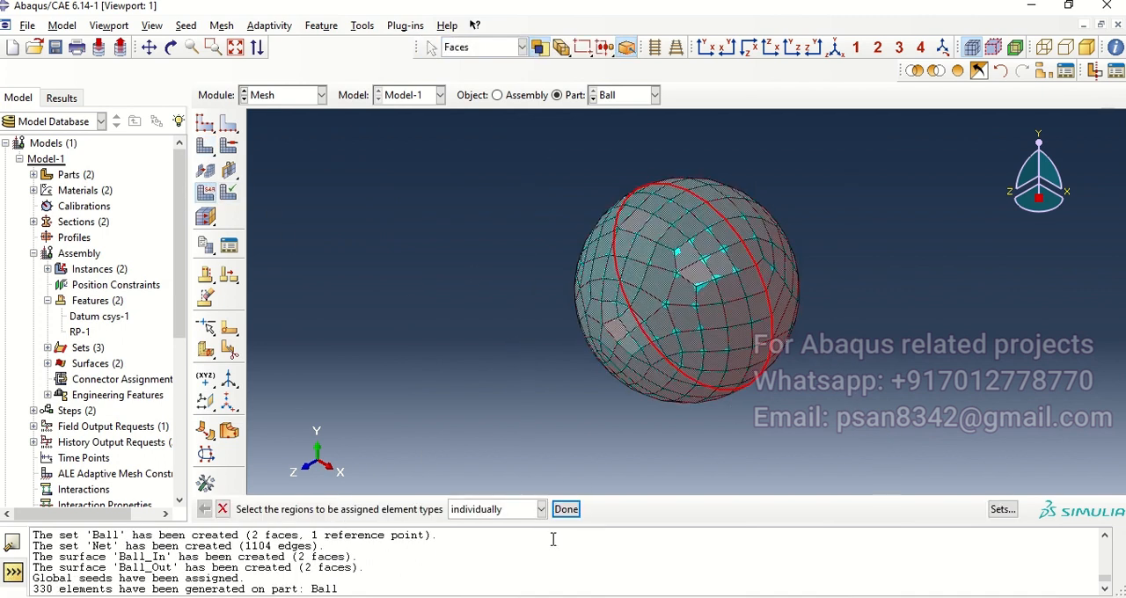
left_click(566, 509)
left_click(402, 143)
left_click(479, 190)
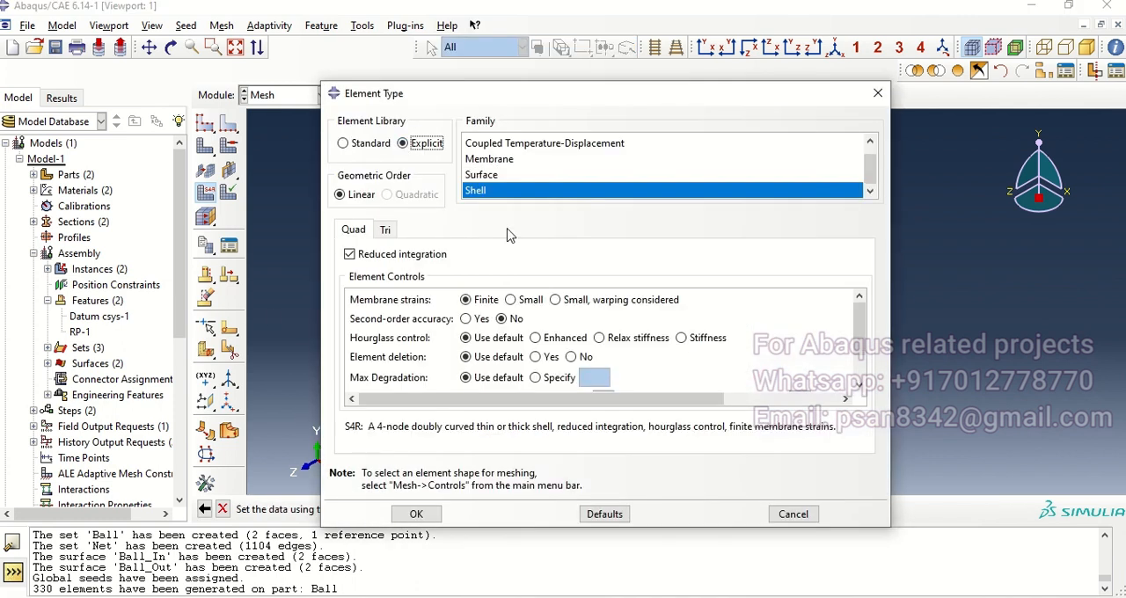
left_click(426, 515)
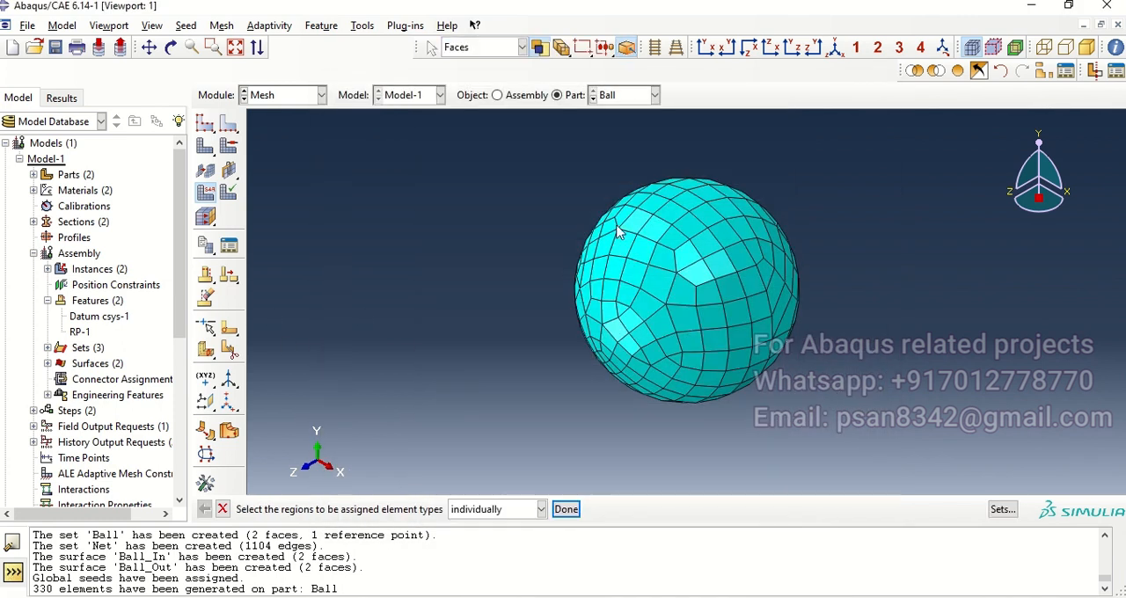
Step: Switch to the Net part and seed all its edges by number with 1 element per edge
left_click(596, 100)
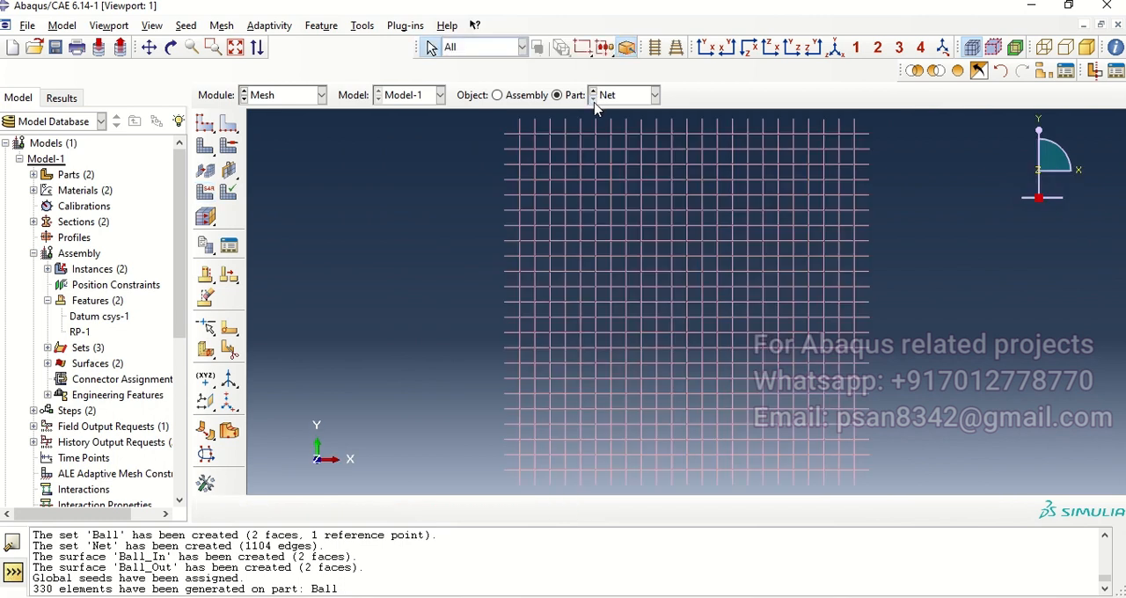
left_click(205, 123)
left_click(228, 123)
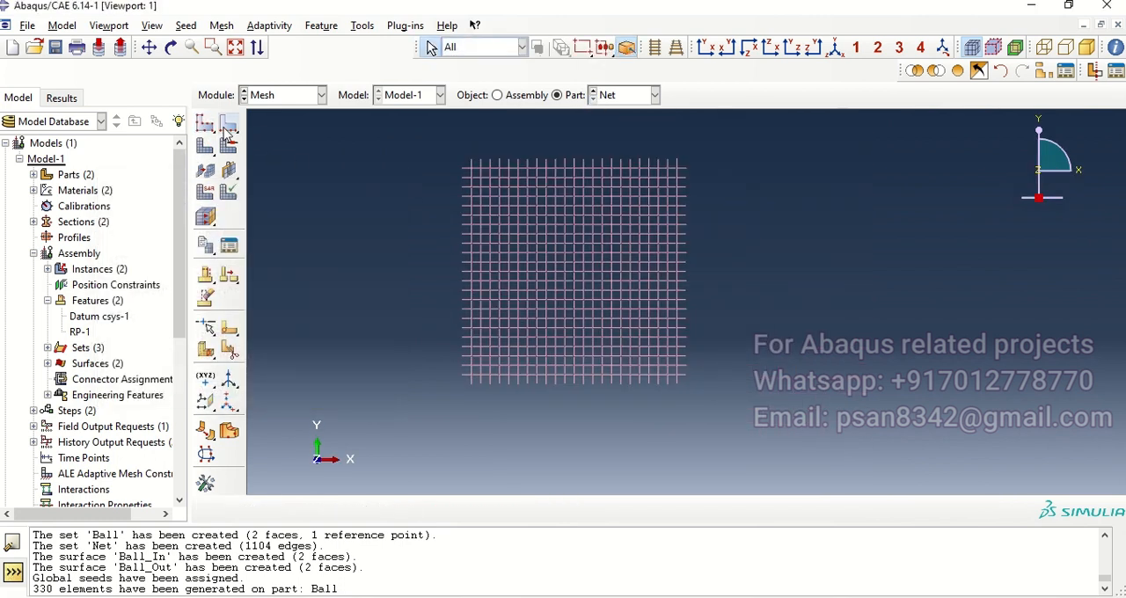
left_click_drag(399, 141, 797, 450)
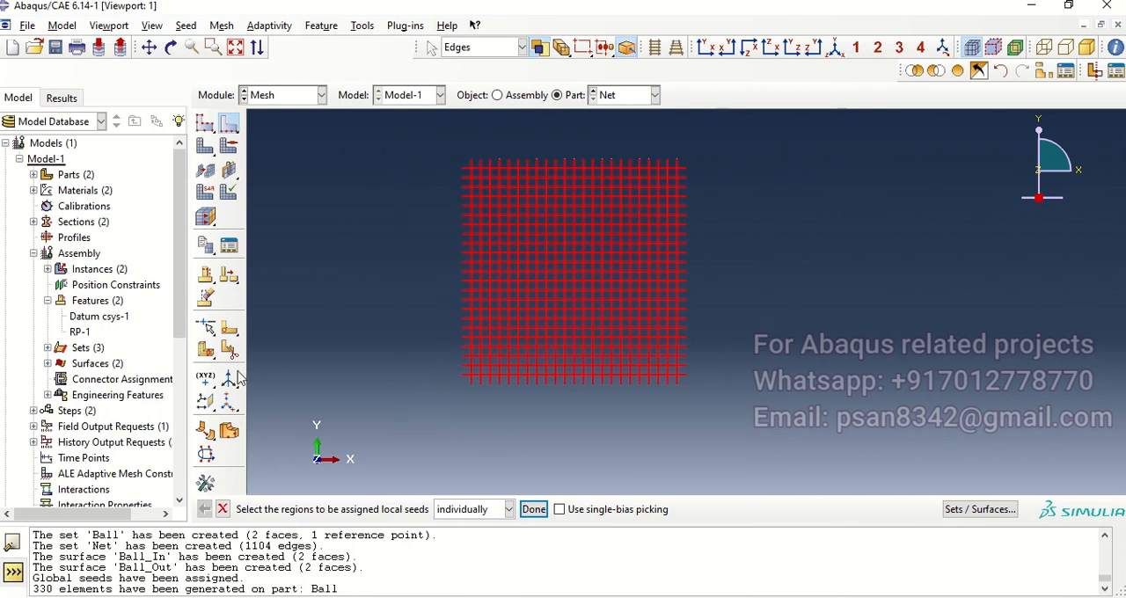
left_click(534, 509)
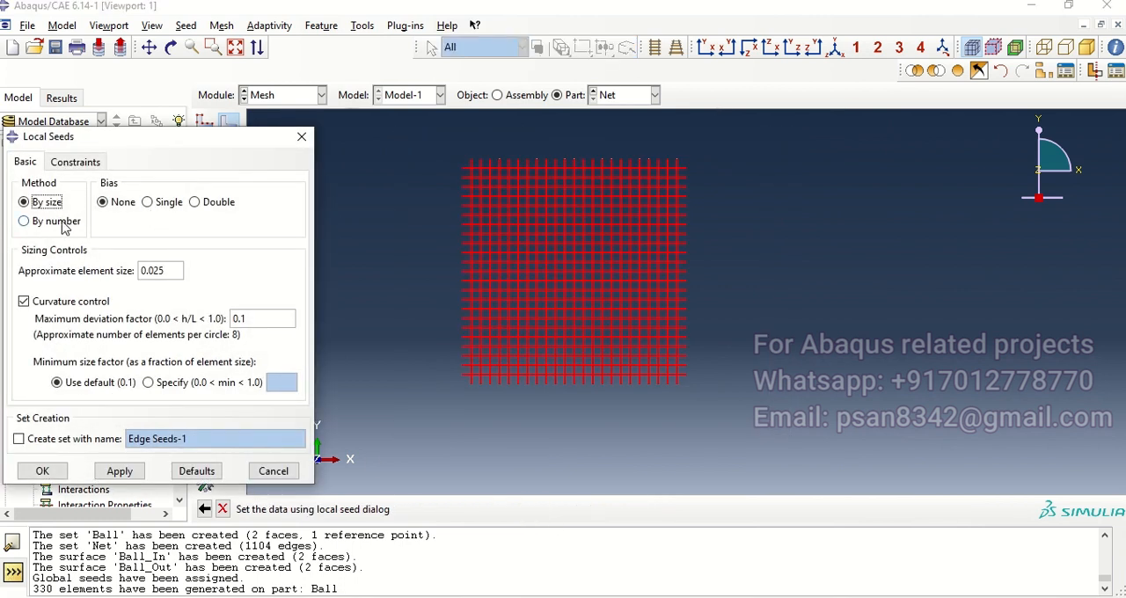
left_click(55, 221)
left_click(156, 275)
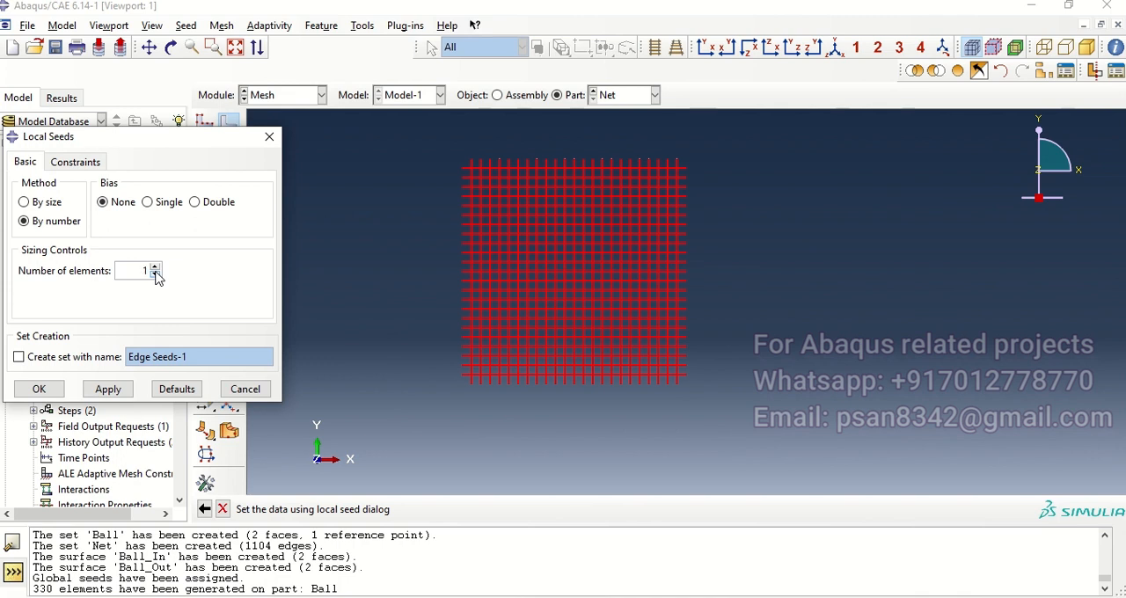
left_click(42, 391)
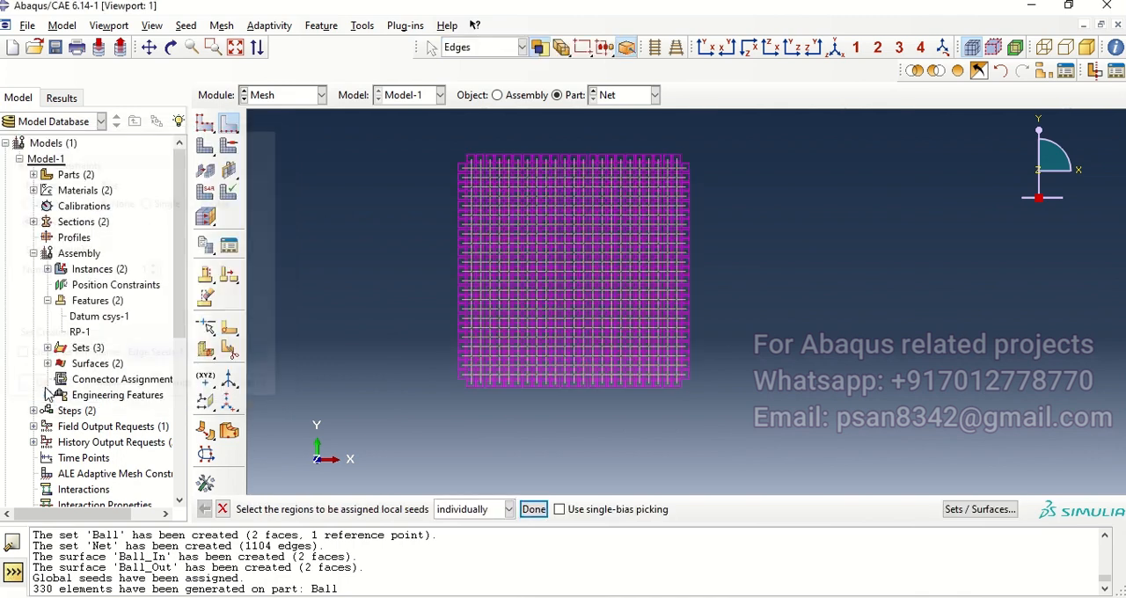
Step: Mesh the Net part with the assigned edge seeds
scroll(521, 184, "down", 5)
scroll(520, 184, "up", 2)
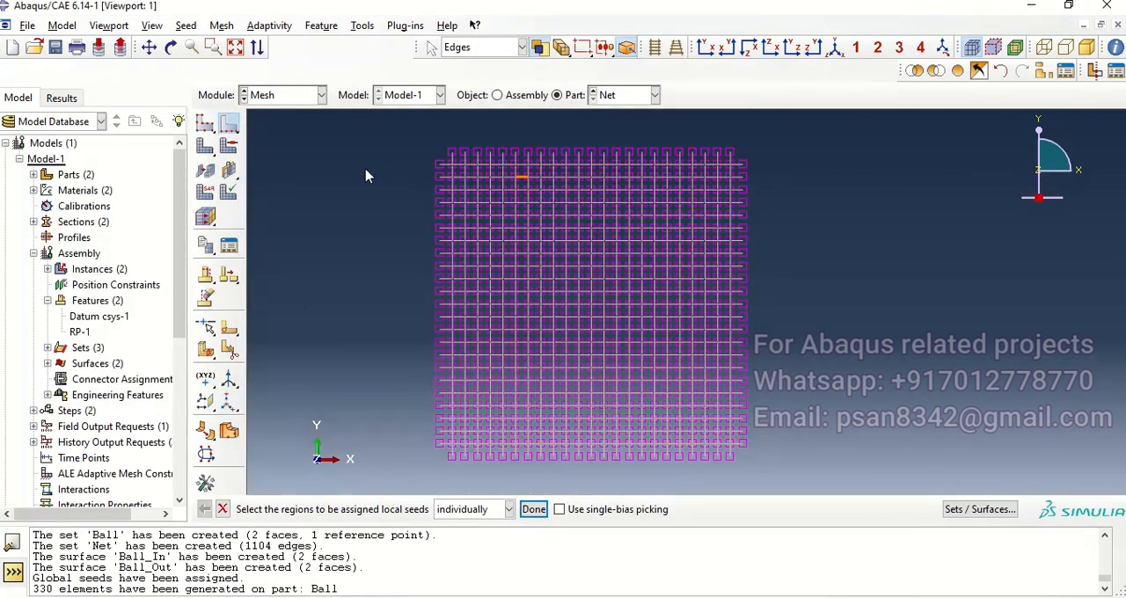
left_click(205, 169)
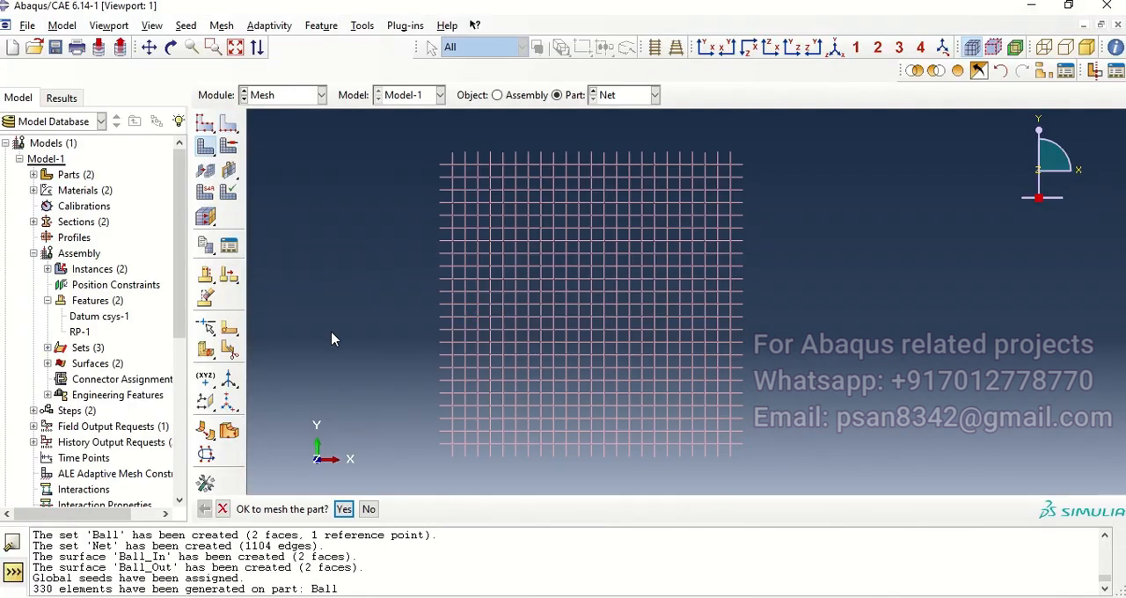
left_click(344, 510)
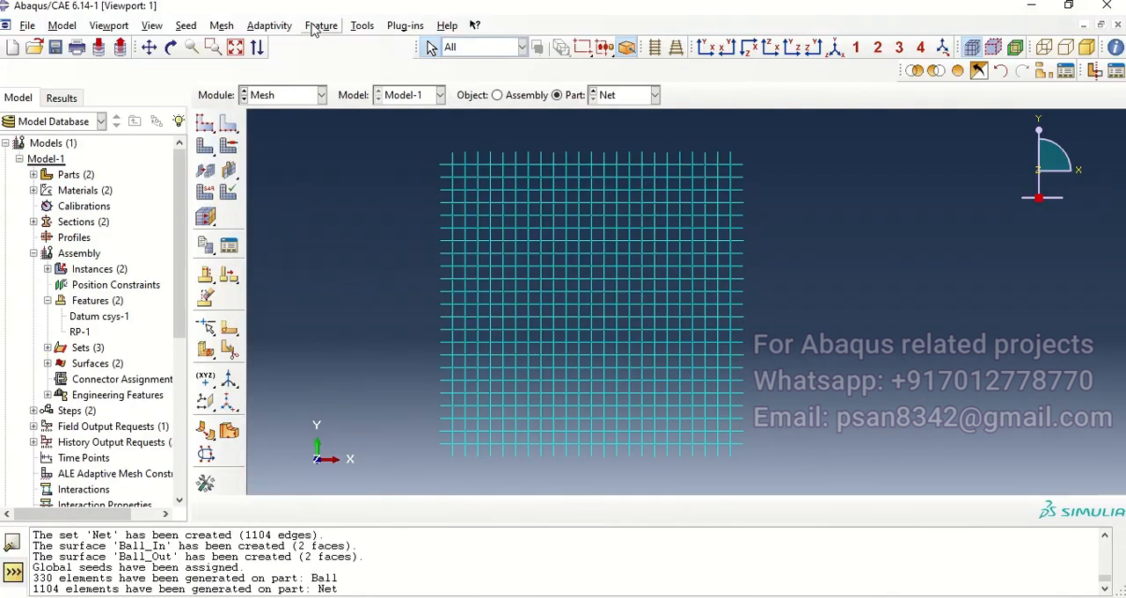
Step: Create a node set named Set-1 containing all nodes of the Net part's mesh
left_click(362, 26)
mouse_move(412, 62)
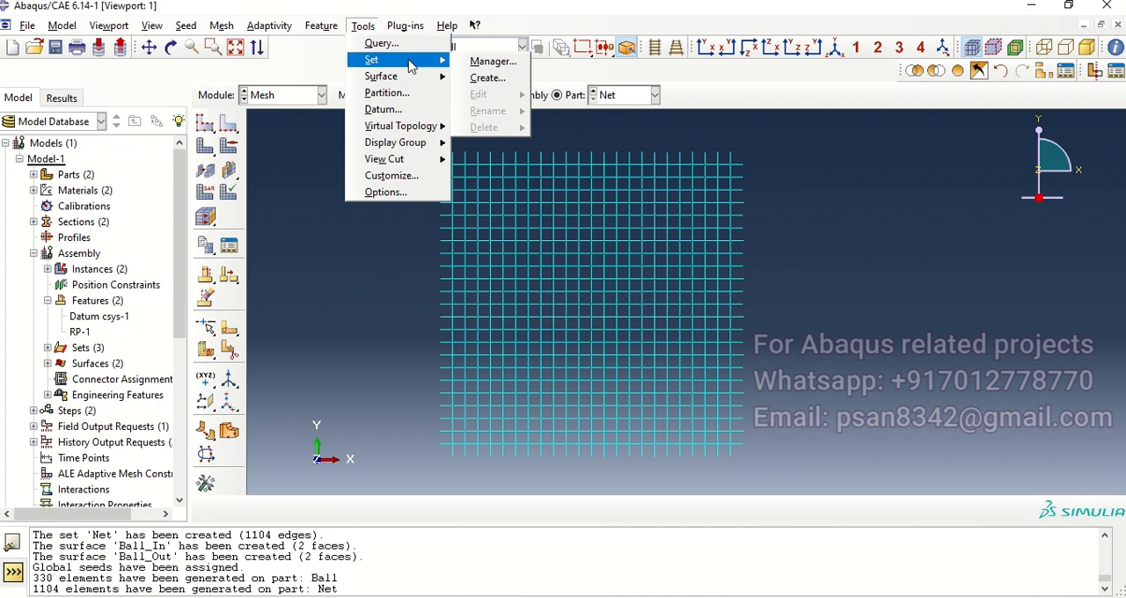
left_click(482, 76)
left_click(202, 300)
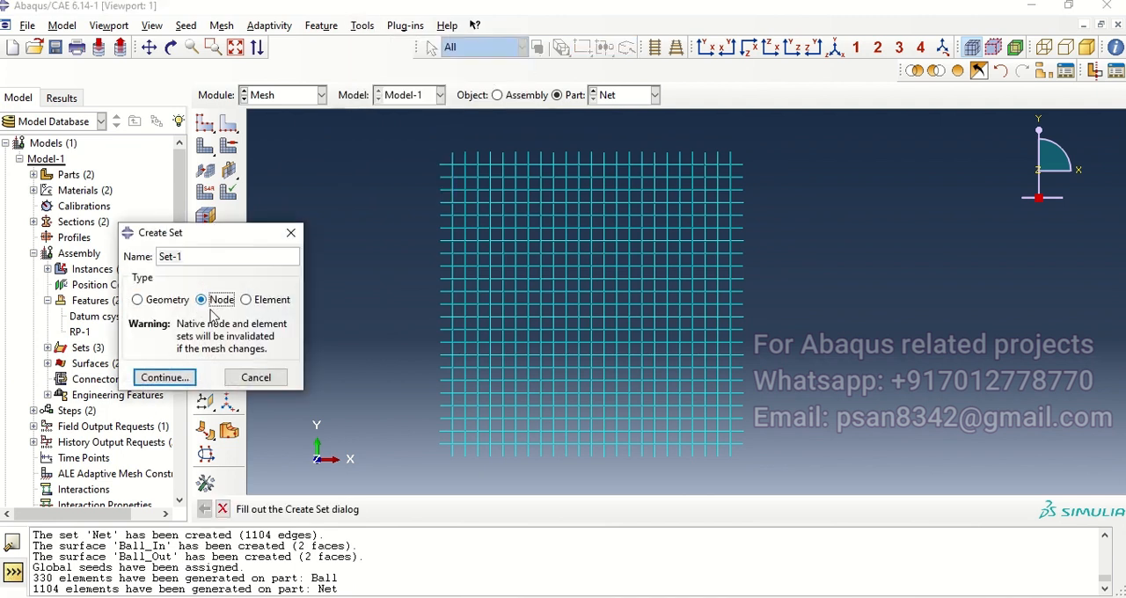
left_click(165, 377)
left_click_drag(403, 132, 841, 473)
left_click(467, 509)
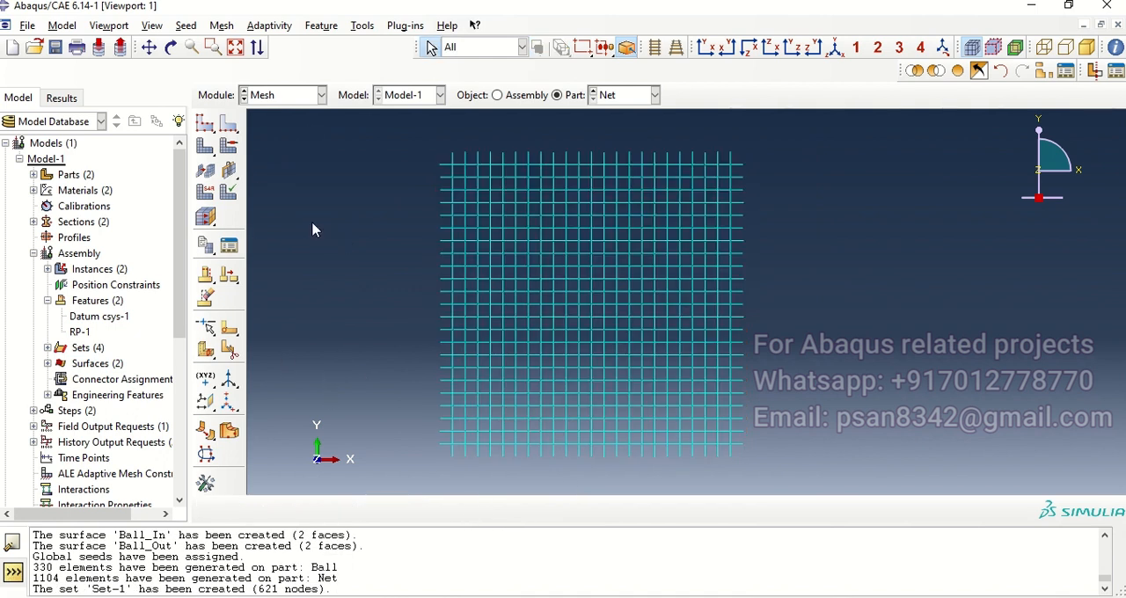
Step: Assign linear Explicit Truss elements to all edges of the Net part
left_click(206, 193)
left_click_drag(378, 151, 850, 498)
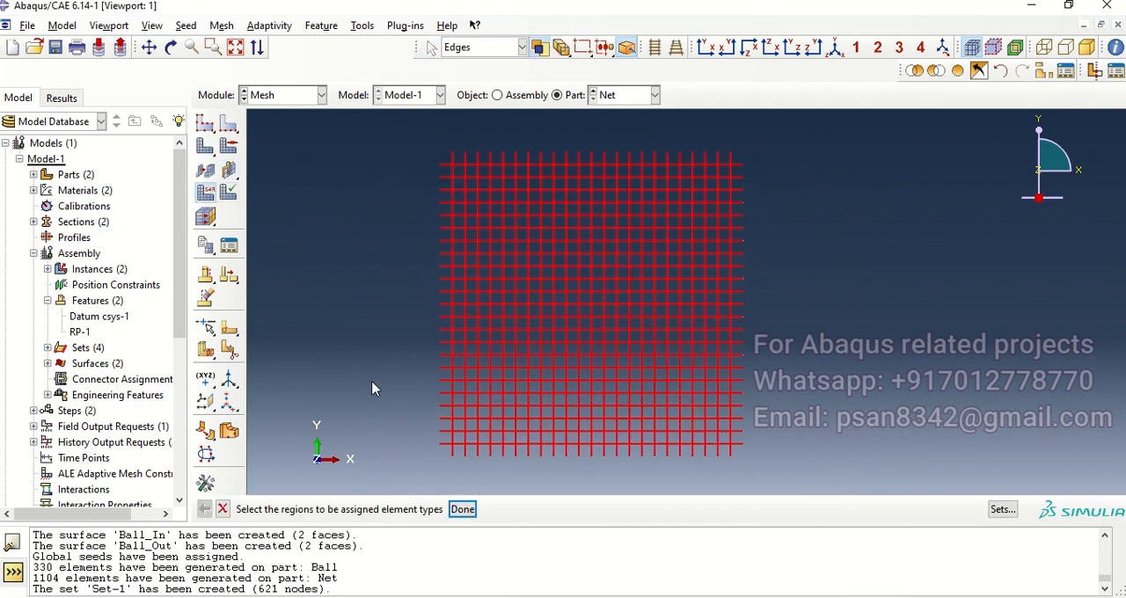
left_click(459, 510)
left_click(403, 143)
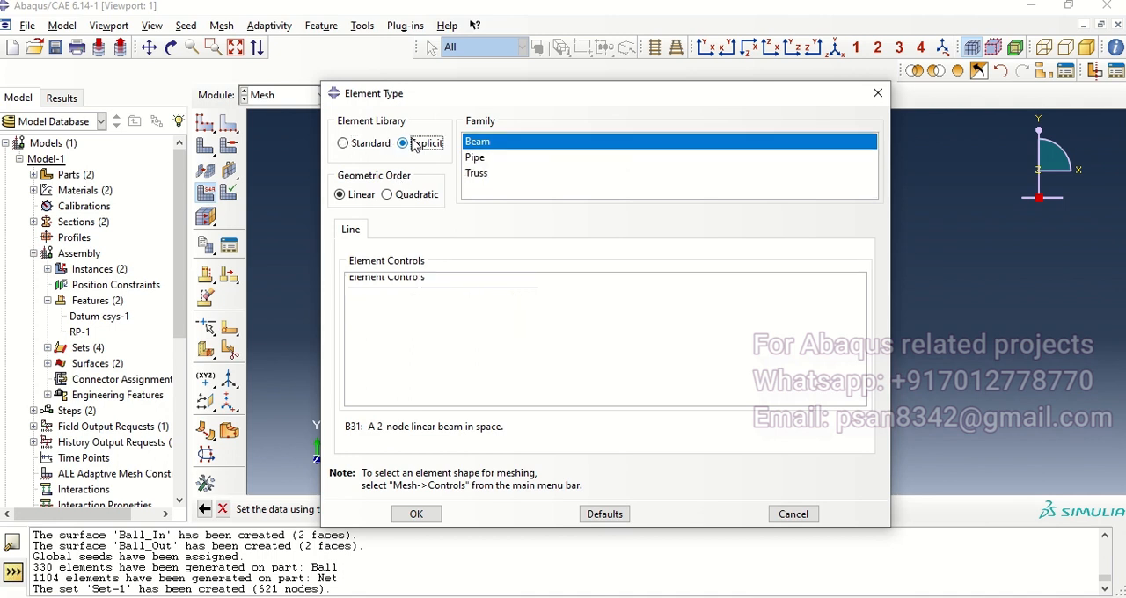
left_click(486, 173)
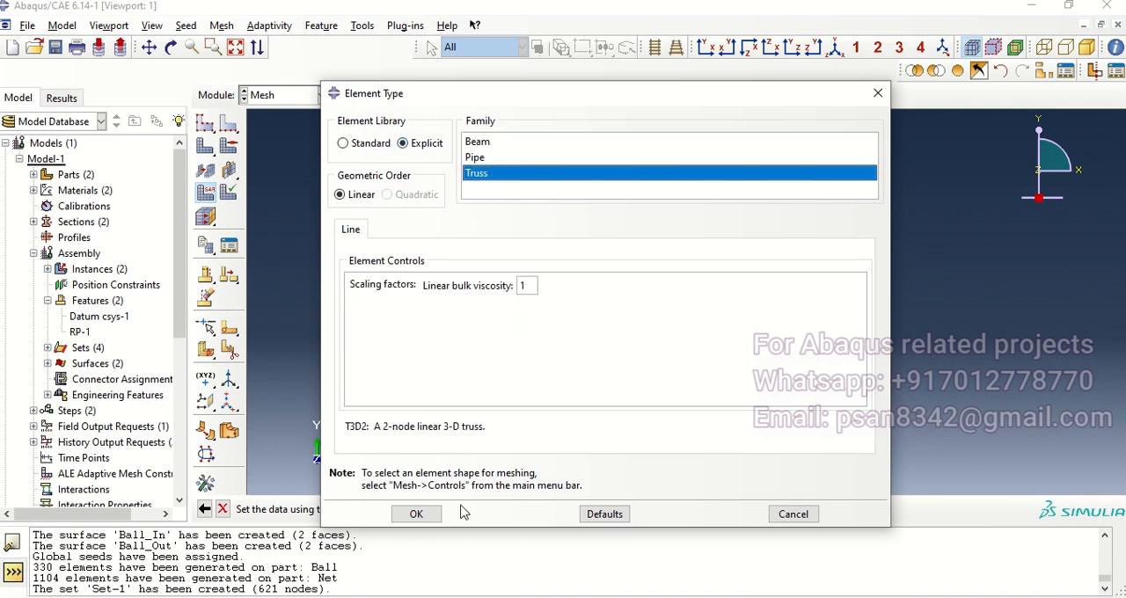
left_click(419, 518)
Step: In the Interaction module, create a contact interaction property named Fri
left_click(314, 97)
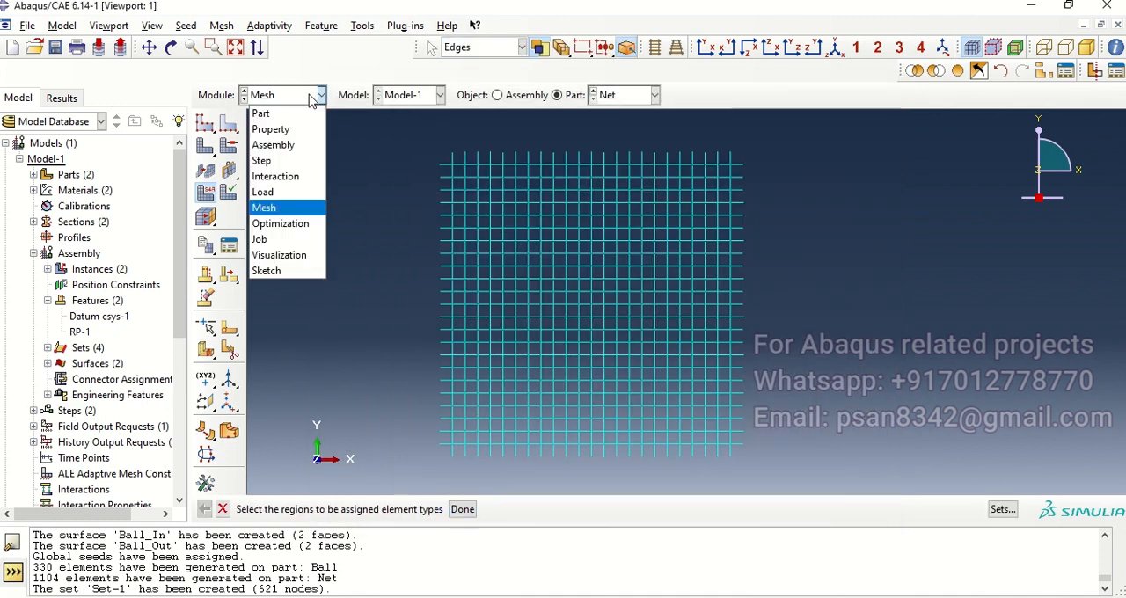
left_click(280, 176)
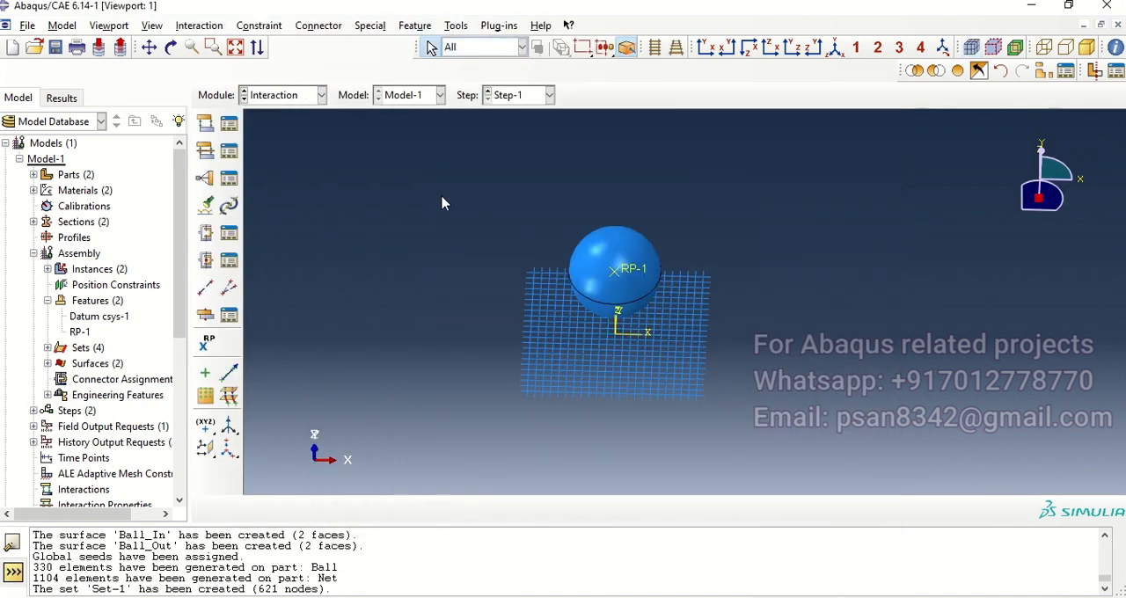
left_click_drag(649, 264, 573, 307, "ctrl+alt")
left_click_drag(660, 304, 649, 355, "ctrl+alt")
middle_click_drag(649, 355, 547, 291, "ctrl+alt")
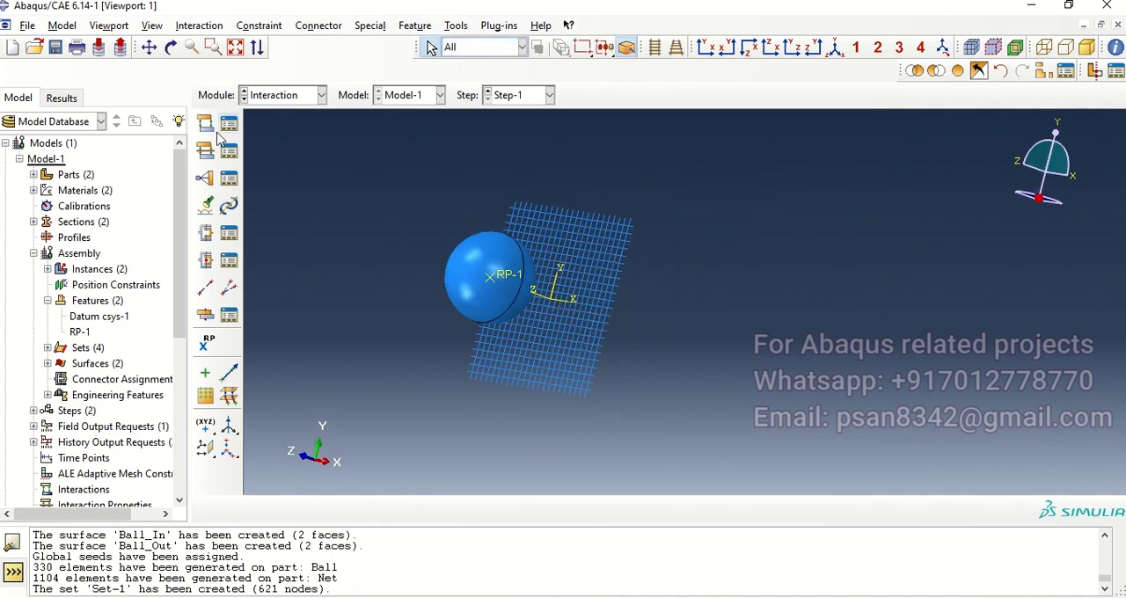
left_click(206, 151)
left_click_drag(554, 246, 554, 226)
left_click(422, 223)
left_click_drag(495, 183, 410, 189)
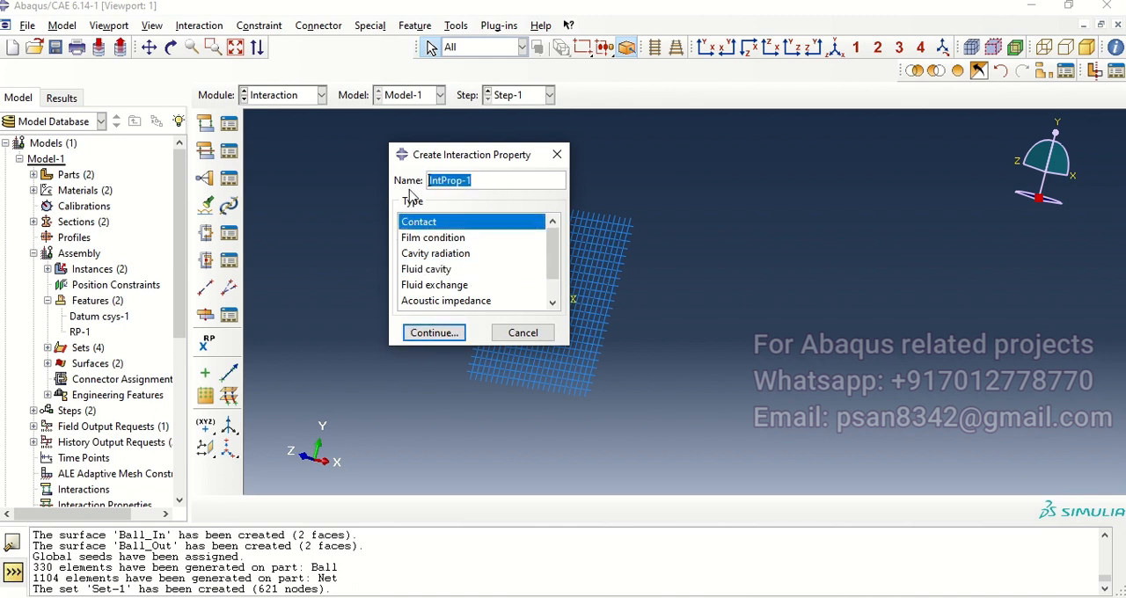
type("F")
key("Return")
Step: Add tangential behavior with Penalty friction formulation and a friction coefficient of 0.1 to the Fri contact property
left_click(123, 166)
left_click(157, 176)
left_click(220, 212)
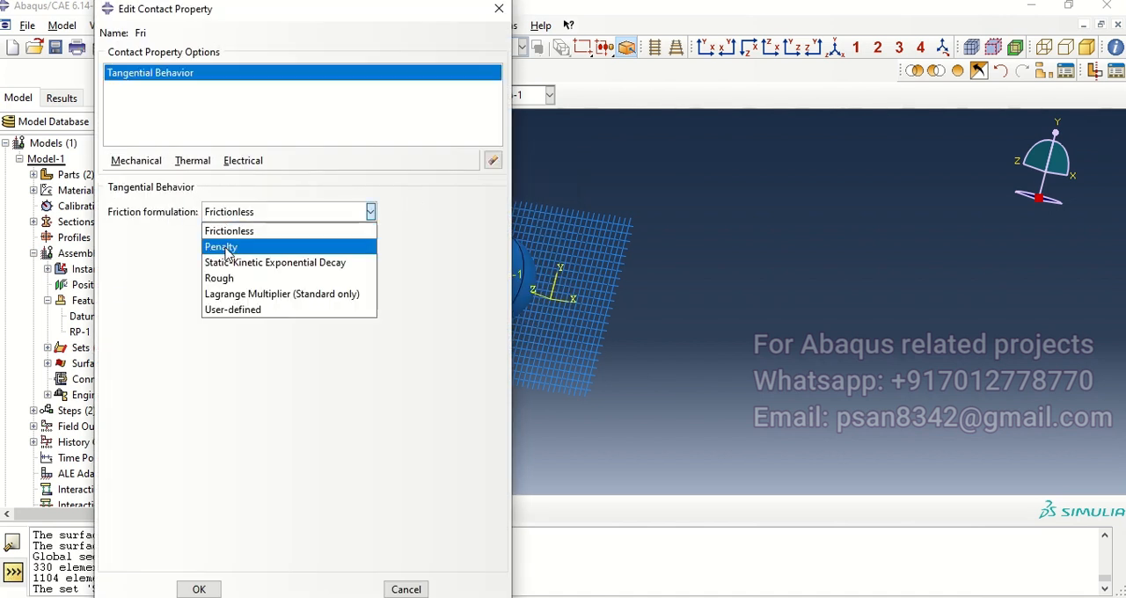
left_click(226, 250)
left_click(145, 385)
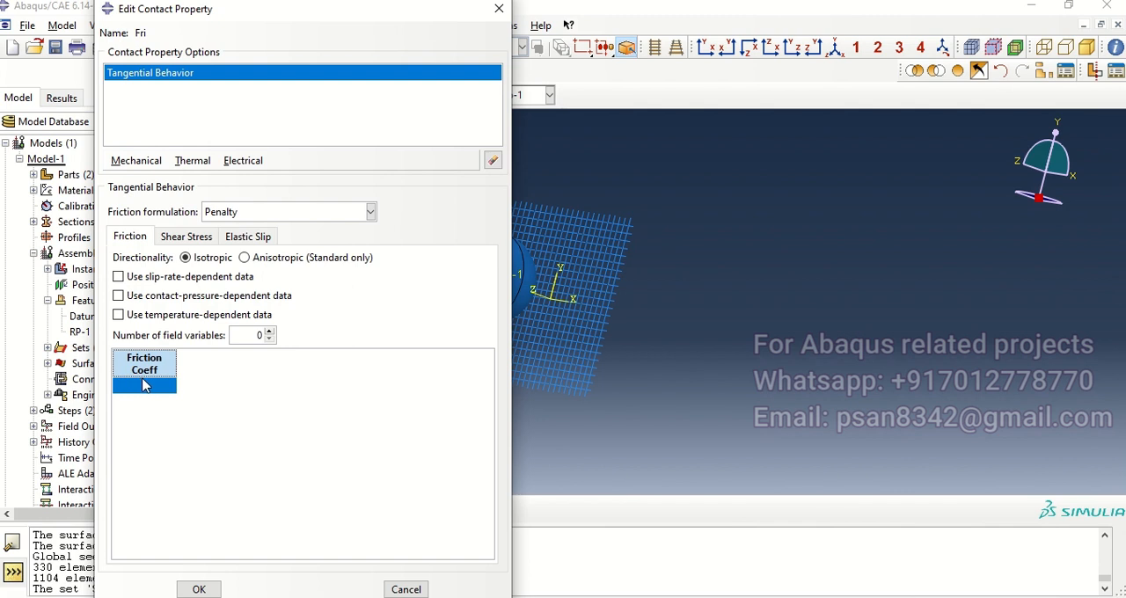
left_click(144, 386)
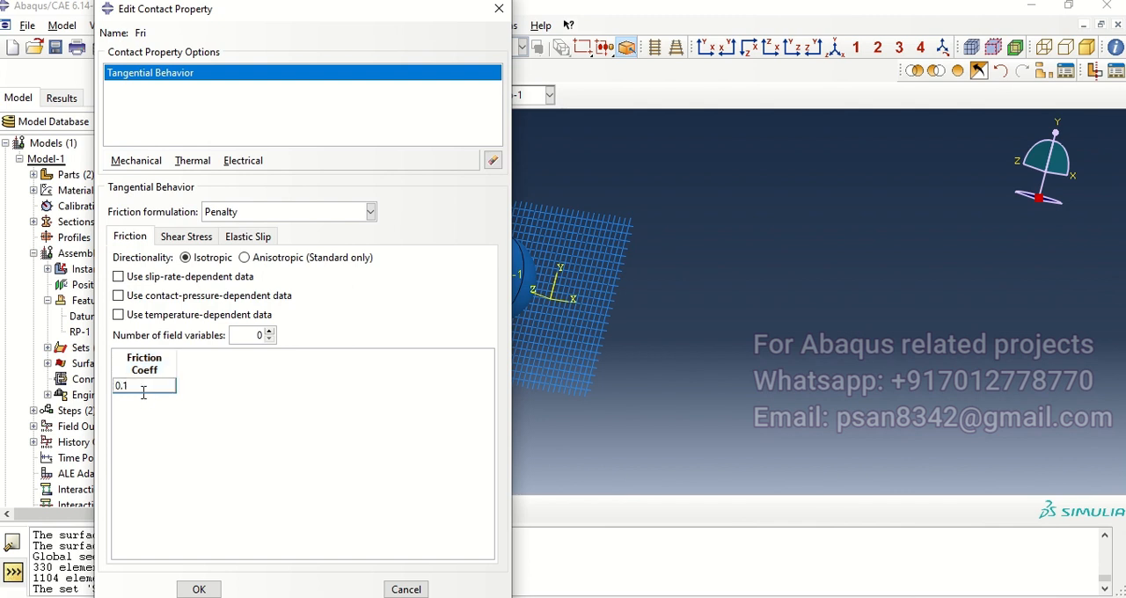
left_click(199, 590)
Step: Create a pneumatic fluid cavity interaction property with an ideal gas molecular weight of 0.1376
left_click(205, 151)
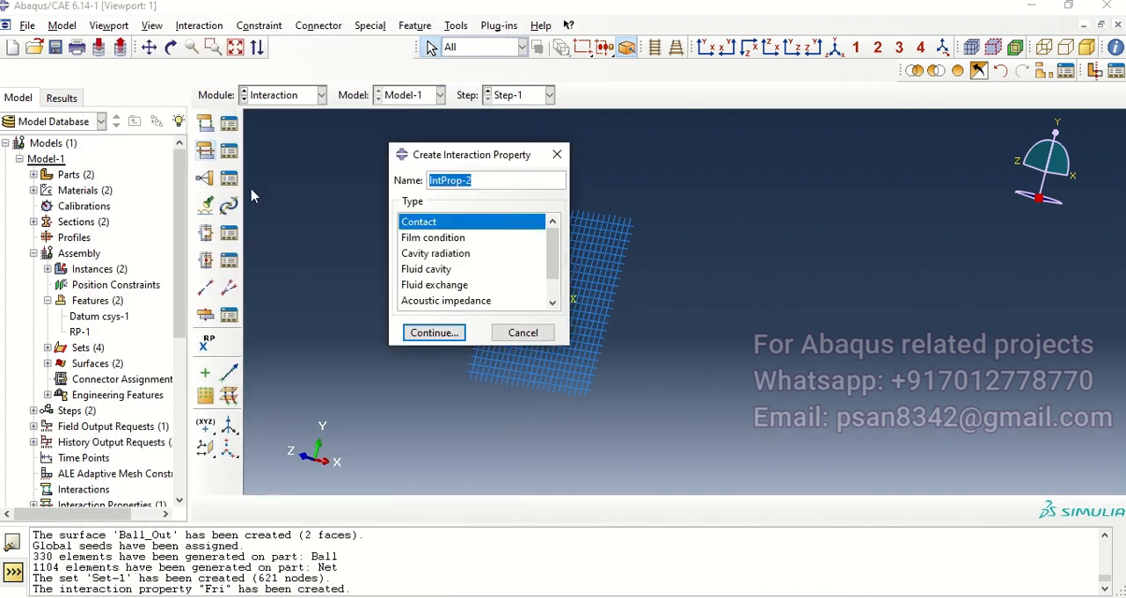
left_click(447, 255)
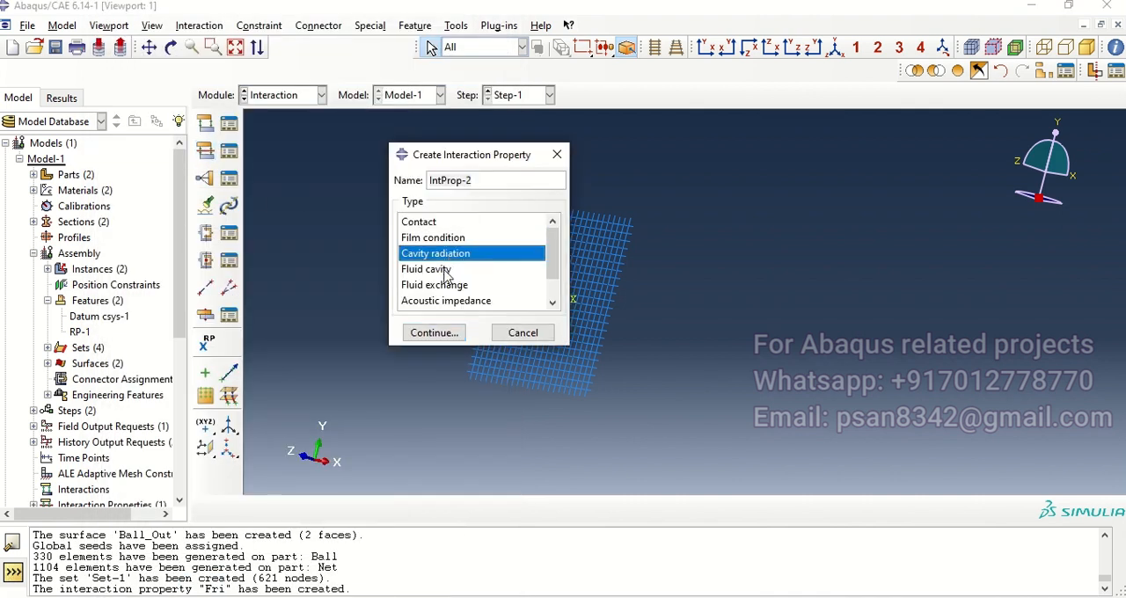
left_click(444, 271)
left_click(445, 338)
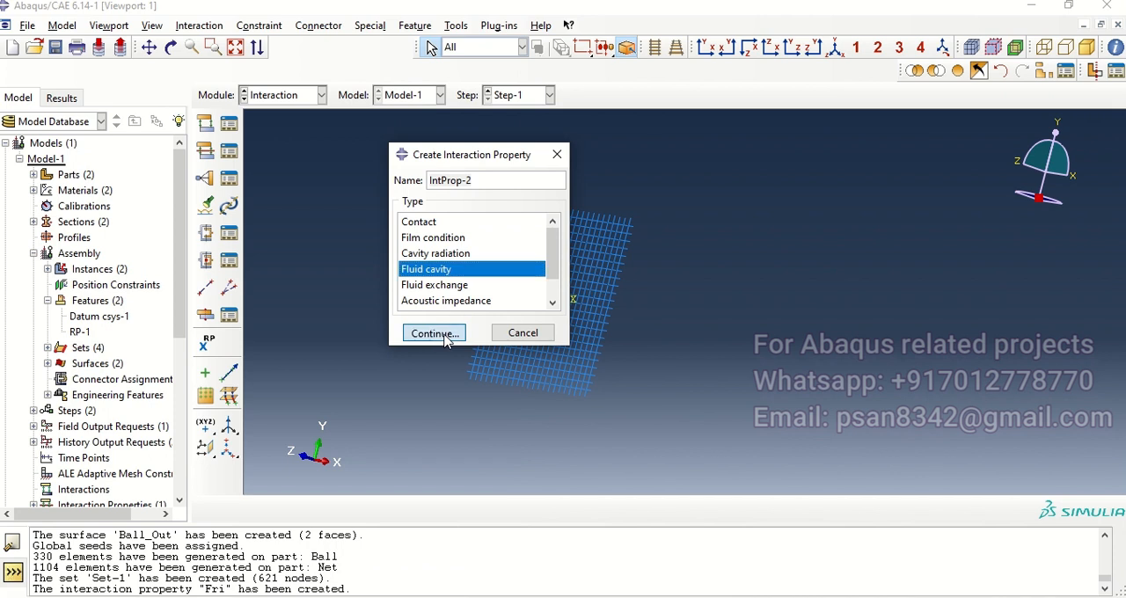
left_click(467, 201)
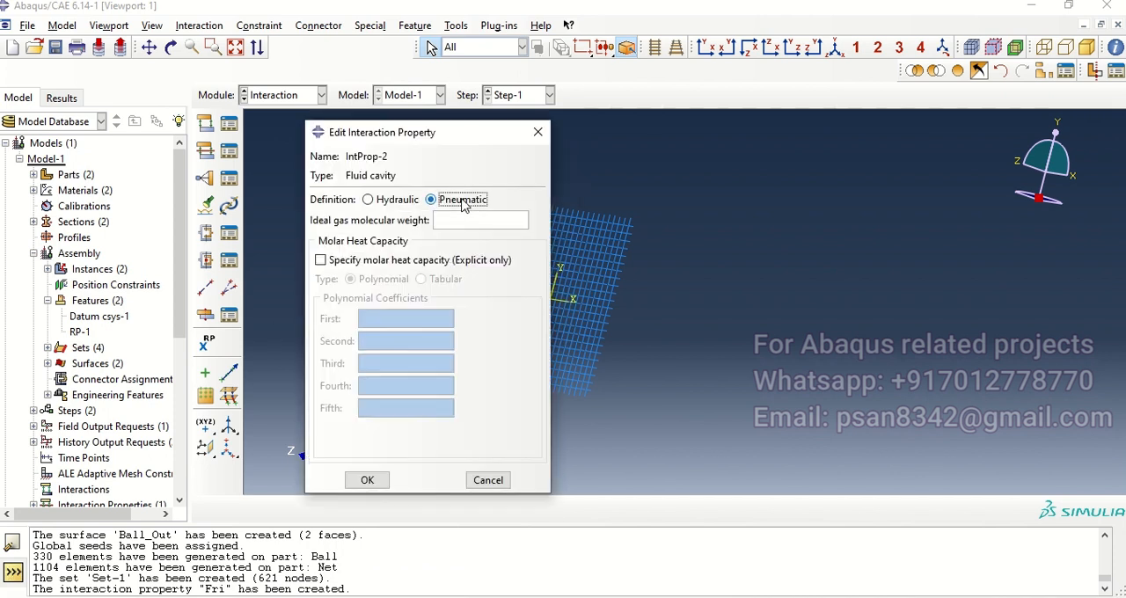
left_click(476, 221)
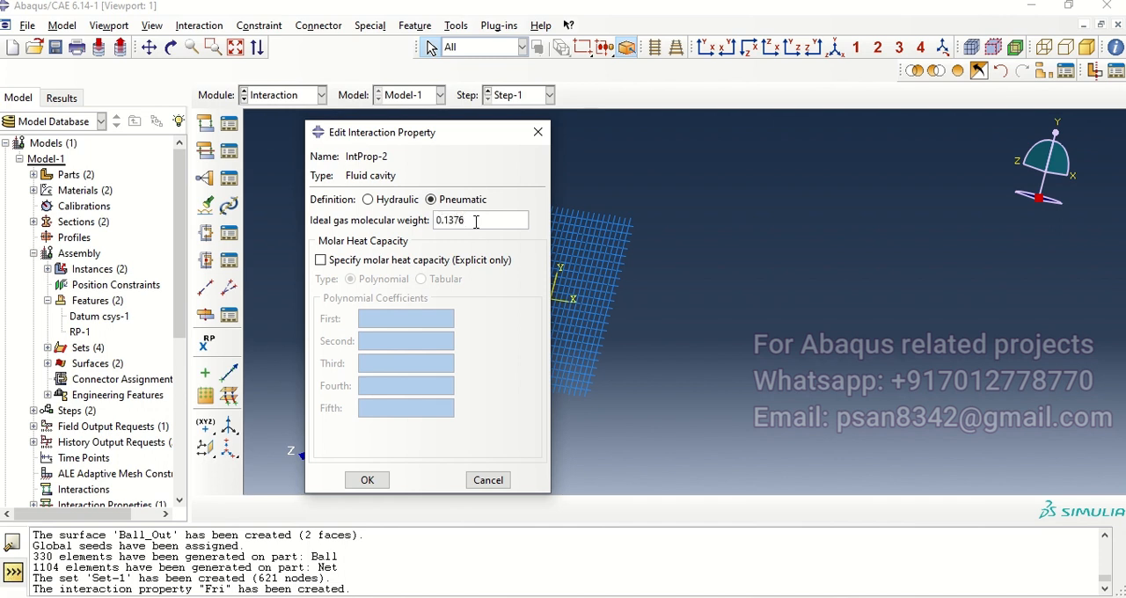
Step: Specify a tabular molar heat capacity of 112.847 for the fluid cavity property
left_click(322, 260)
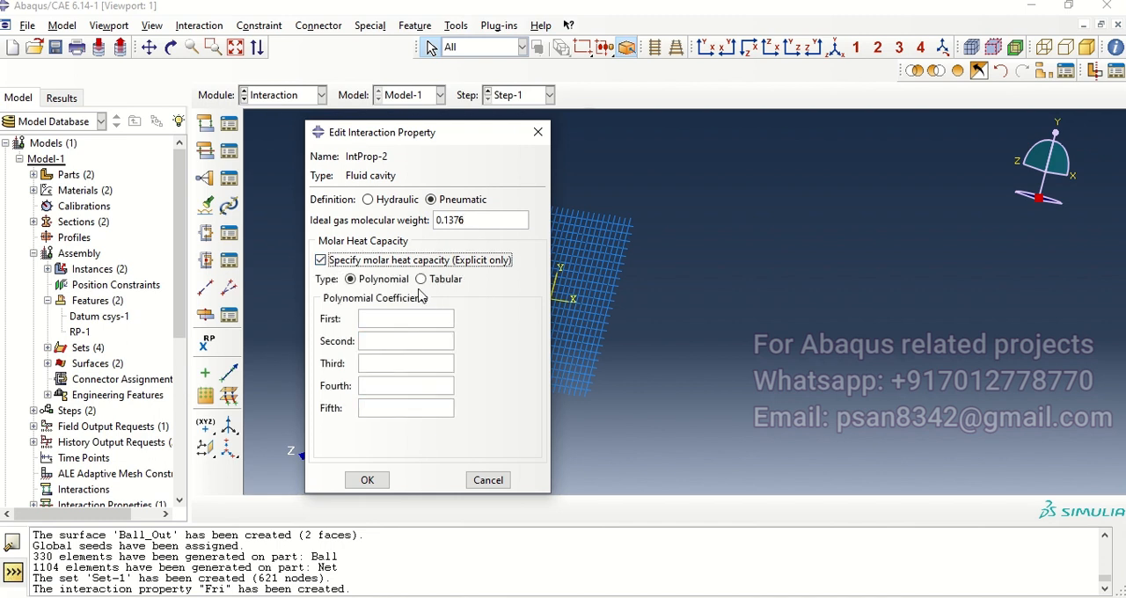
left_click(421, 278)
left_click(368, 368)
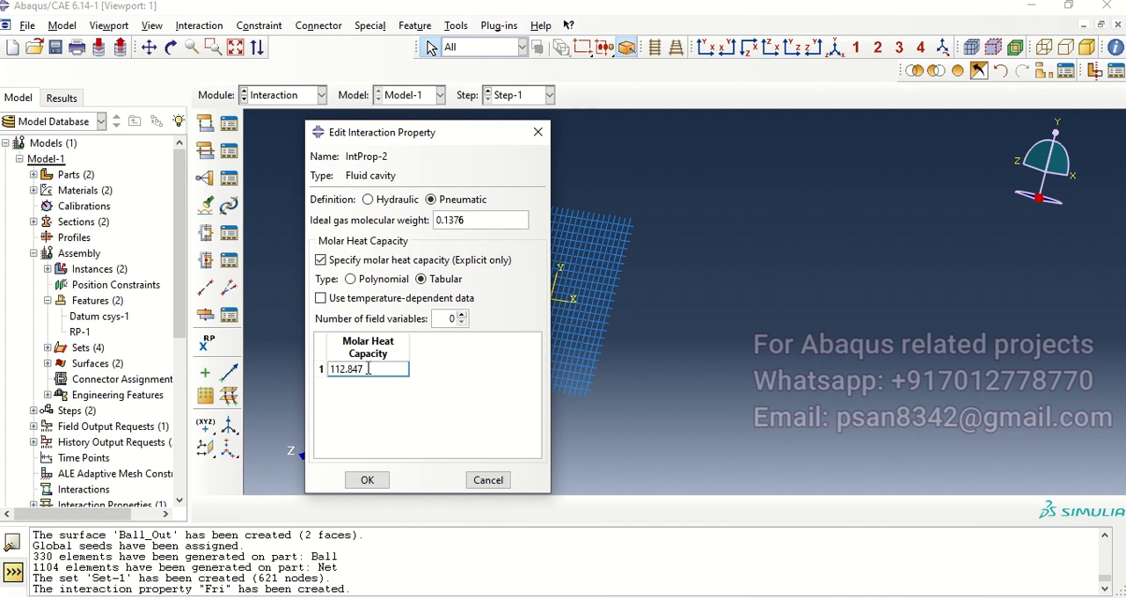
left_click(367, 480)
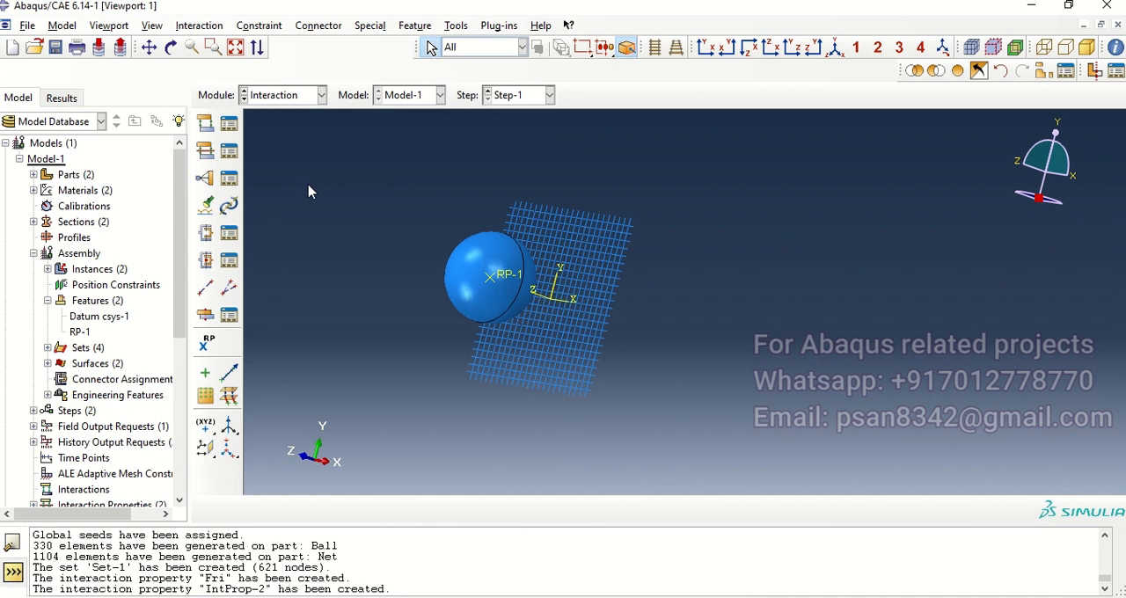
Step: Create an explicit surface-to-surface contact in Step-1 between surface Ball_Out and node set Net-1.Set-1, using the Fri contact property
left_click(228, 125)
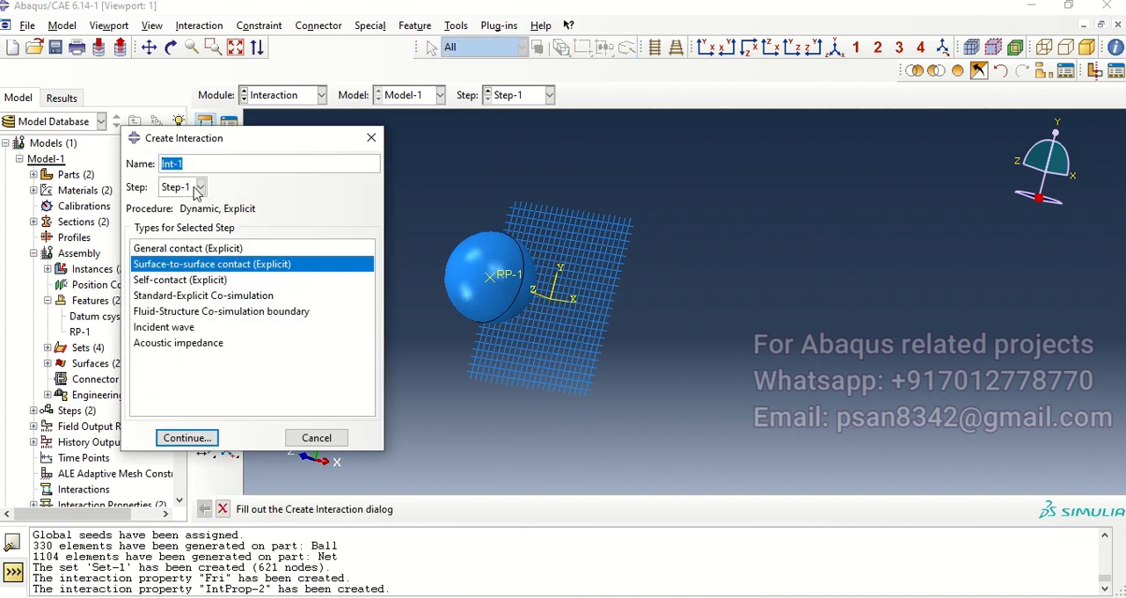
left_click(188, 438)
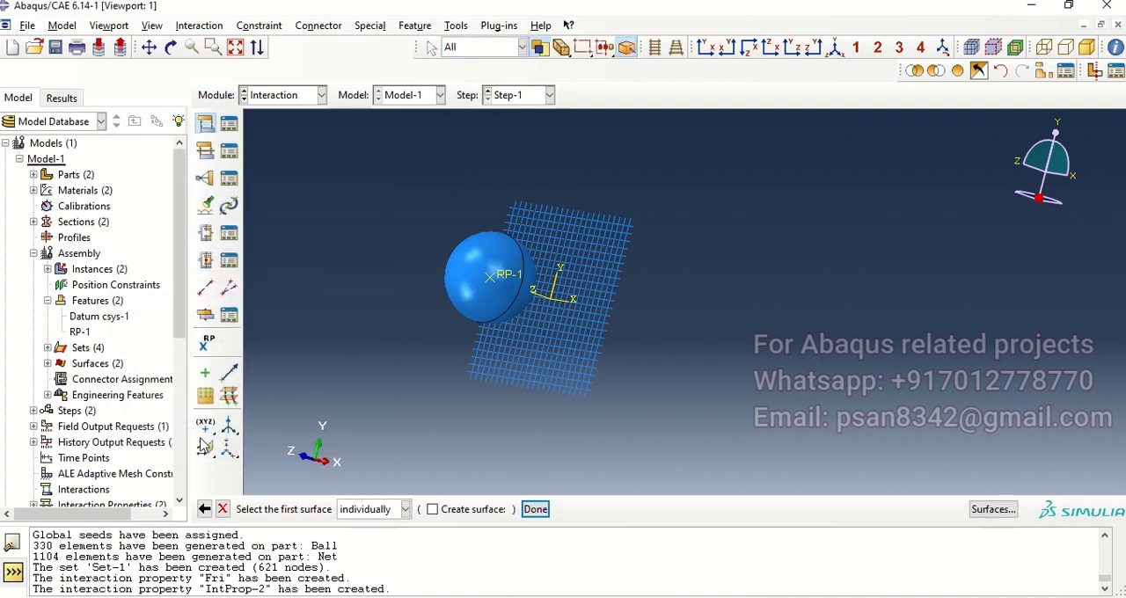
left_click(992, 509)
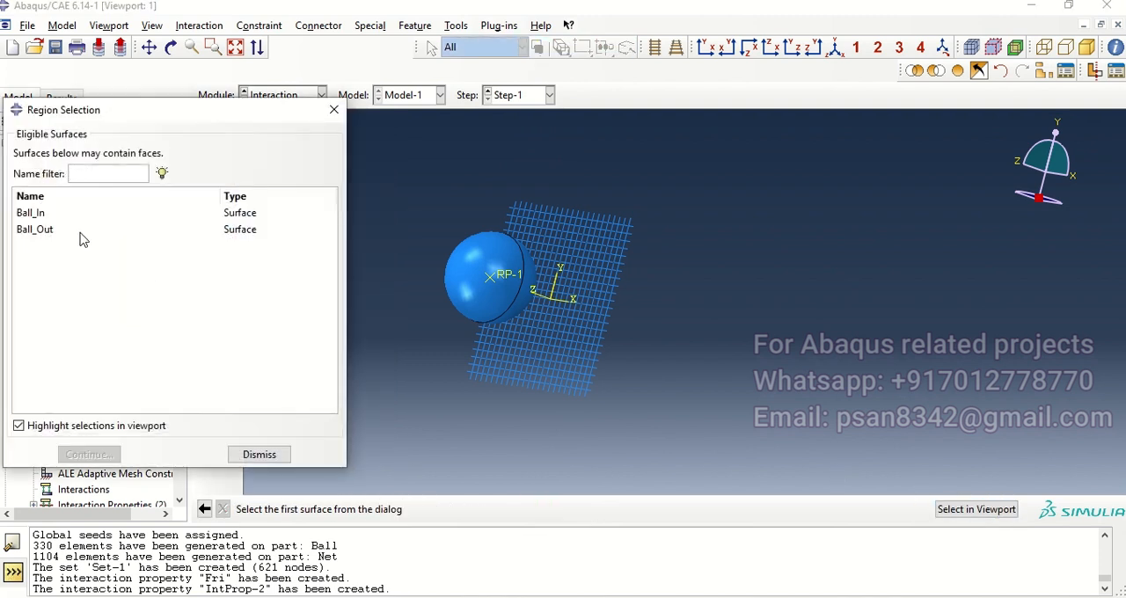
left_click(43, 231)
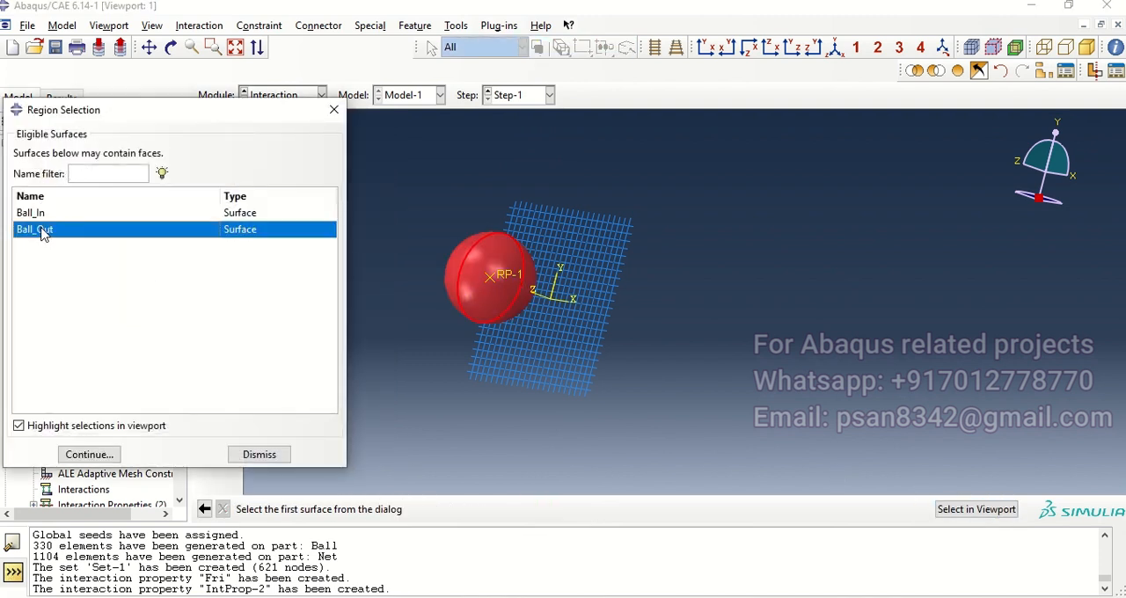
left_click(62, 459)
left_click(482, 509)
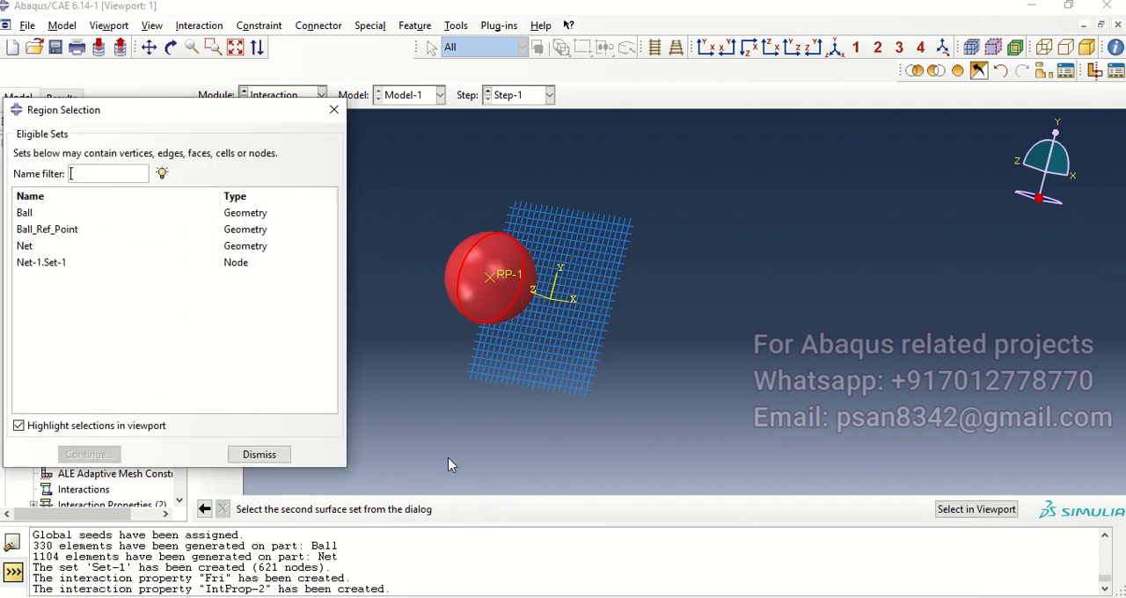
left_click(56, 266)
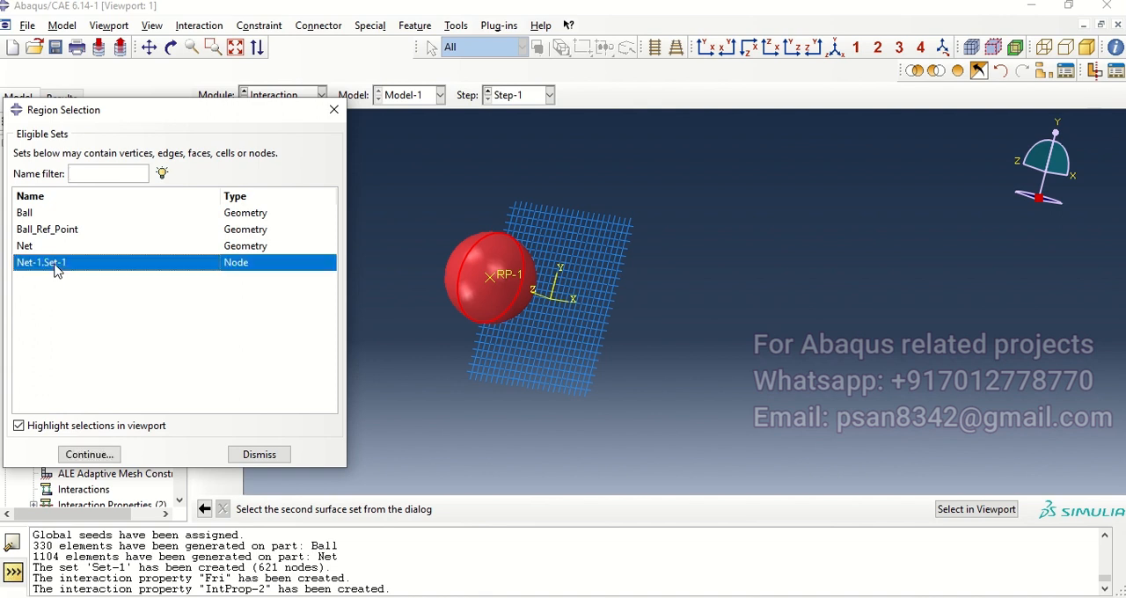
left_click(90, 455)
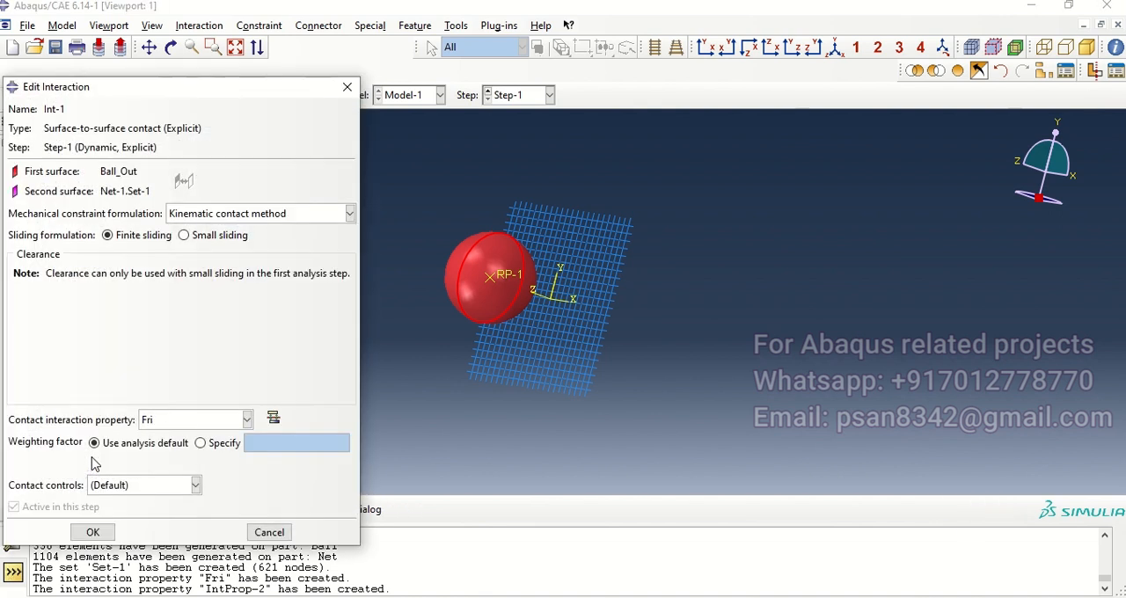
left_click(93, 532)
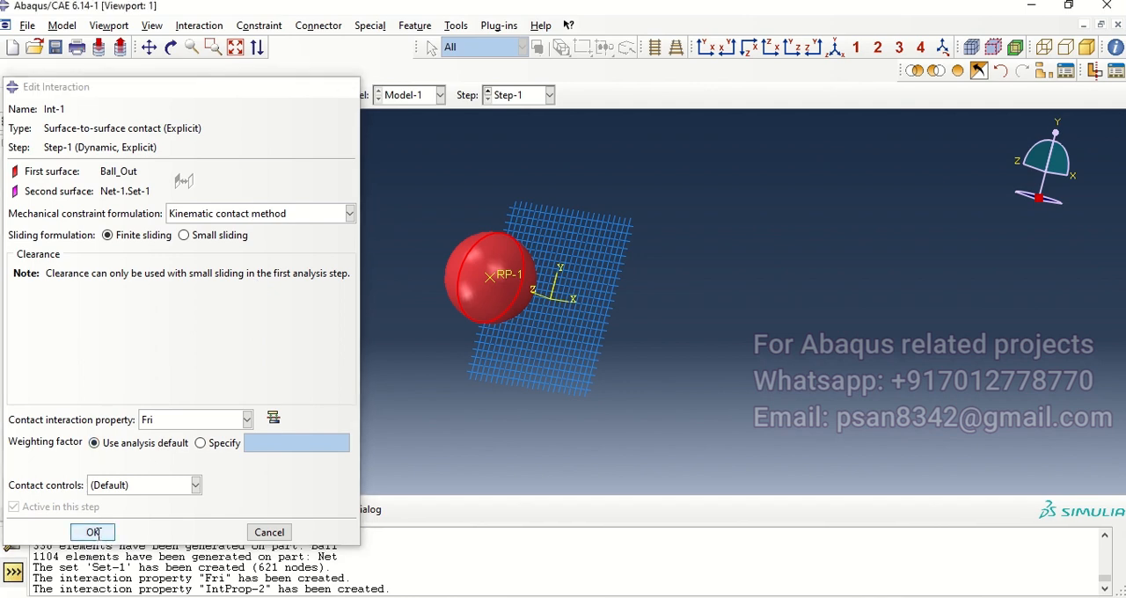
Step: Create a fluid cavity interaction in the Initial step with Ball_Ref_Point as the cavity point and Ball_In as the cavity surface
left_click_drag(563, 280, 586, 296, "ctrl+alt")
scroll(591, 234, "down", 4)
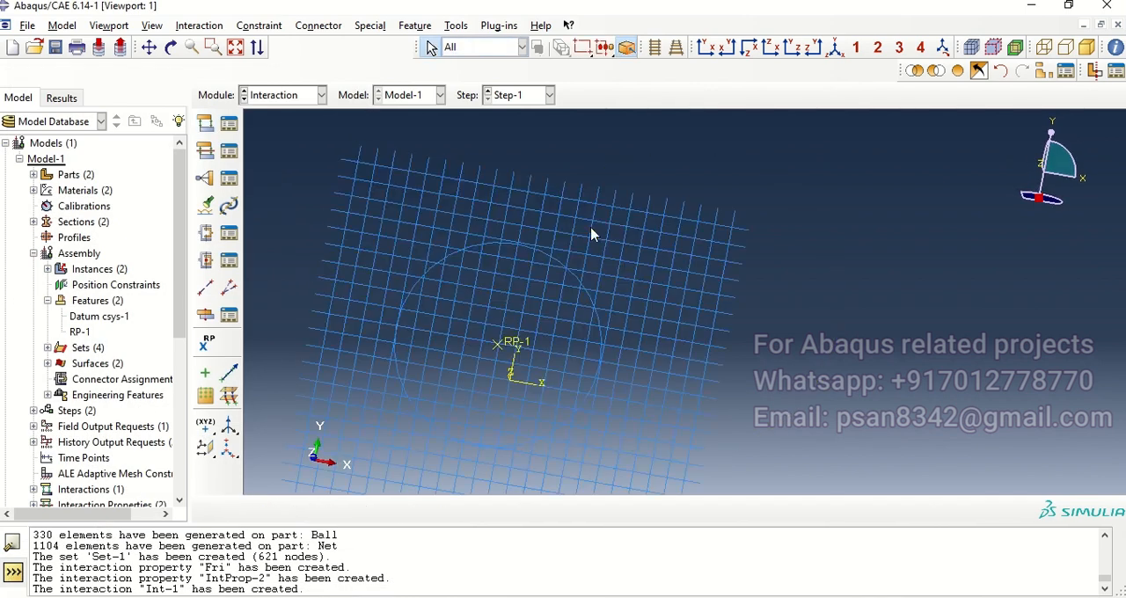
scroll(591, 234, "up", 4)
left_click_drag(603, 331, 523, 306, "ctrl+alt")
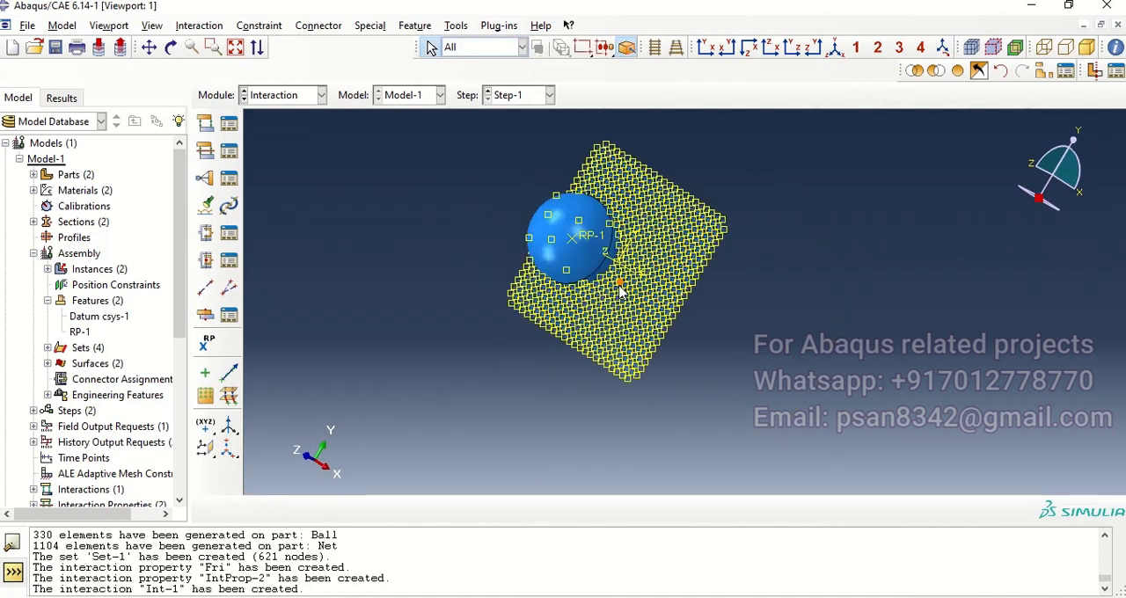
left_click(205, 124)
left_click(181, 187)
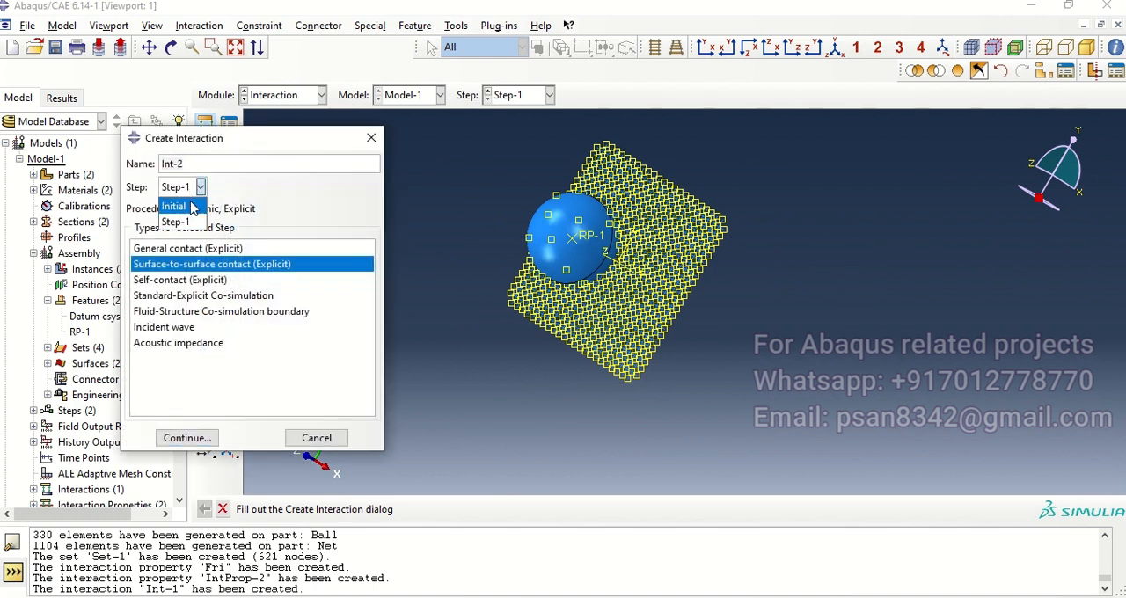
left_click(176, 204)
left_click(163, 296)
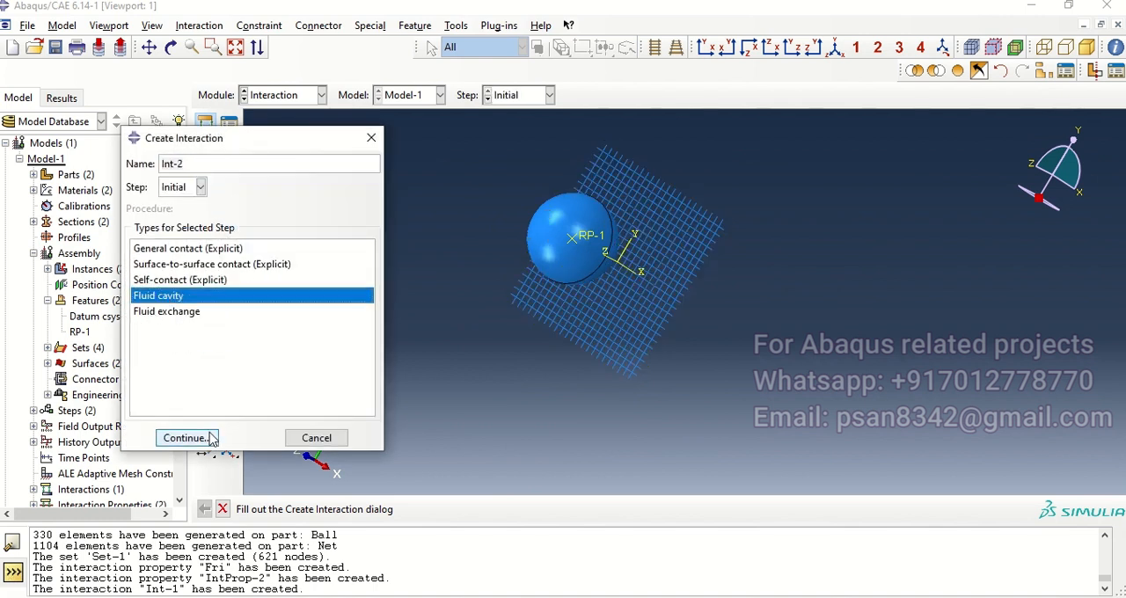
left_click(189, 438)
left_click(47, 225)
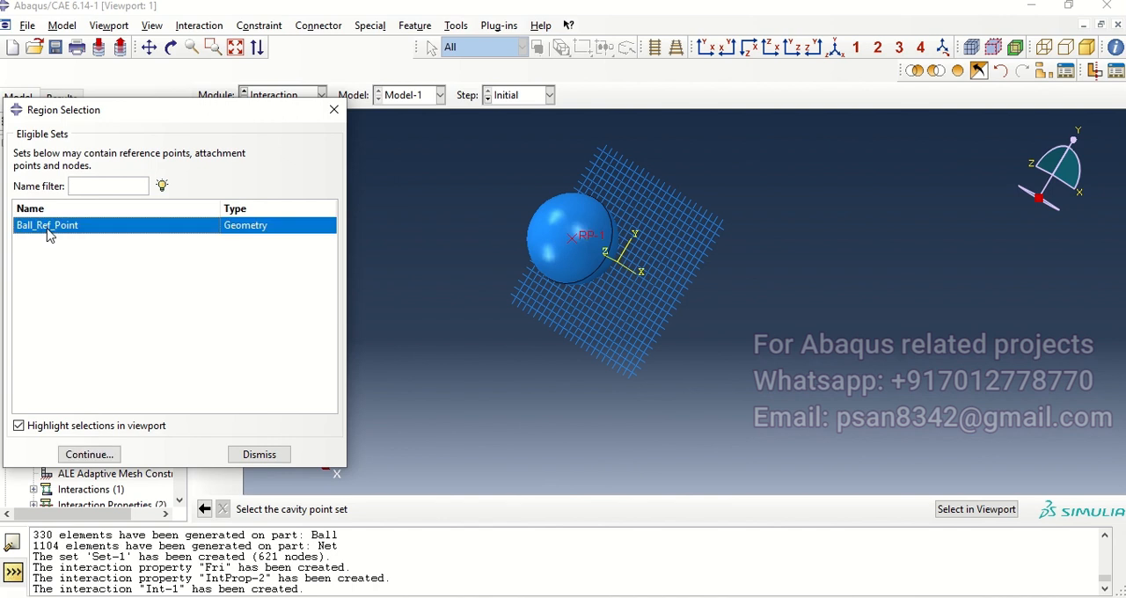
left_click(88, 454)
left_click(39, 220)
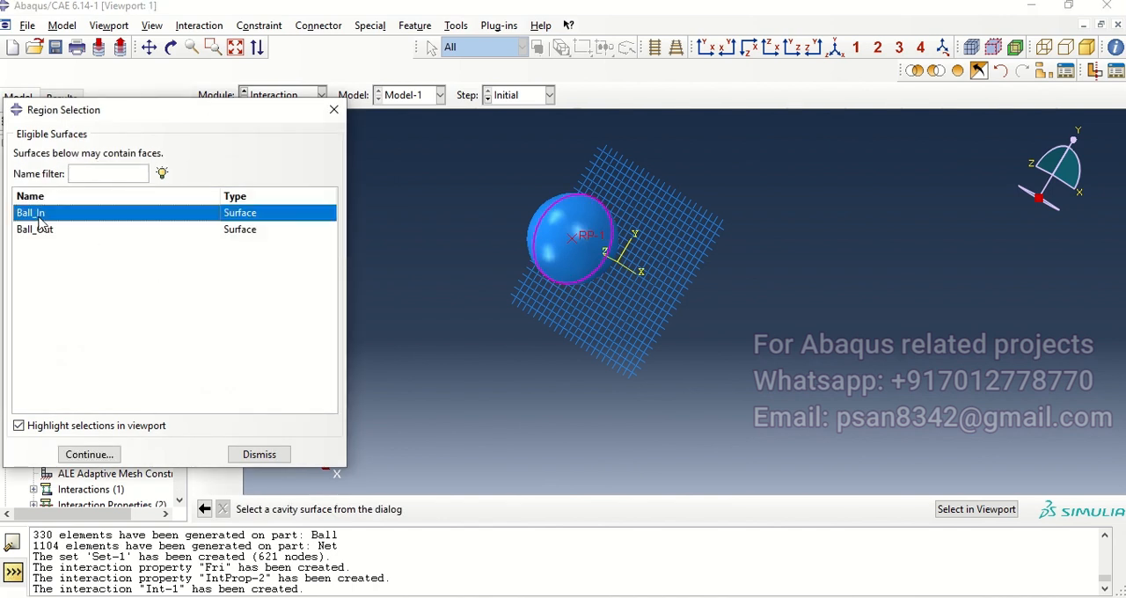
left_click(99, 453)
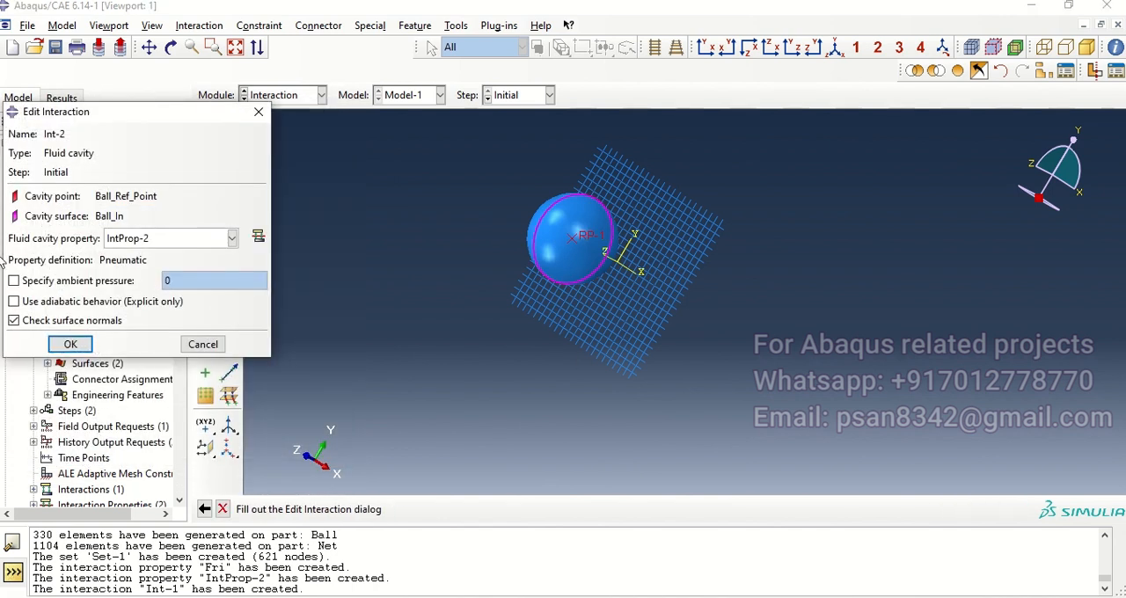
Step: Specify an ambient pressure of 14.7 for the fluid cavity interaction that uses the IntProp-2 property
left_click_drag(154, 120, 338, 132)
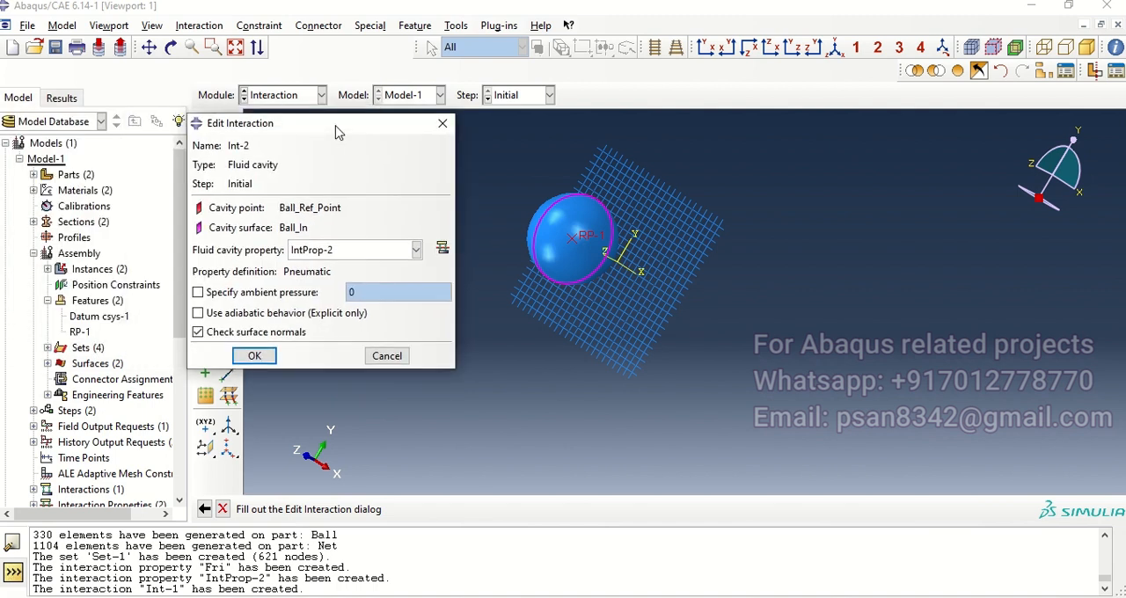
left_click(249, 294)
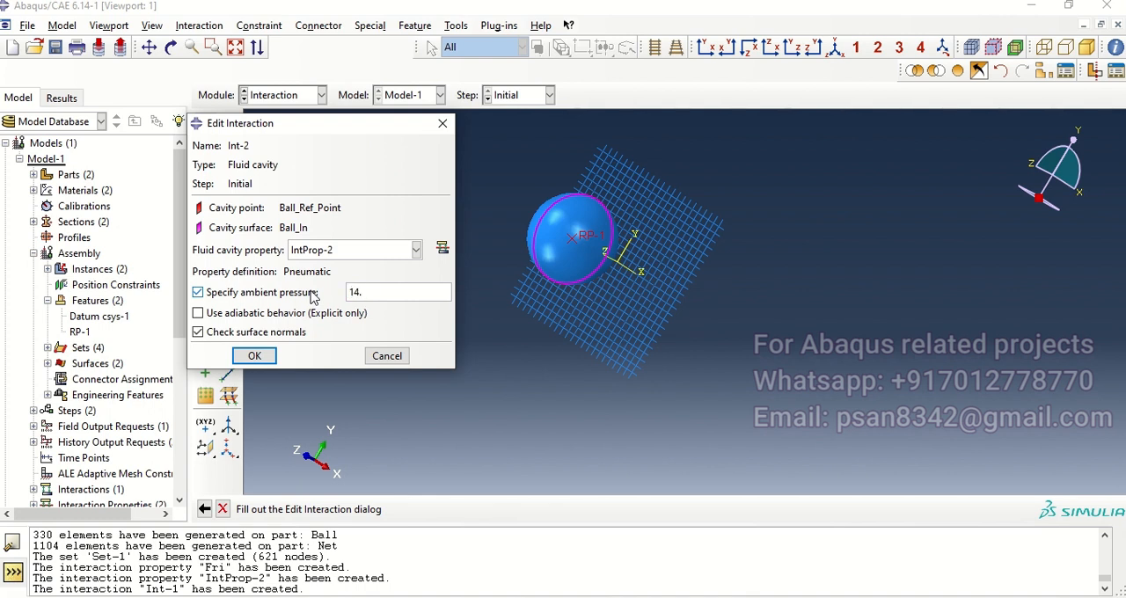
left_click(254, 355)
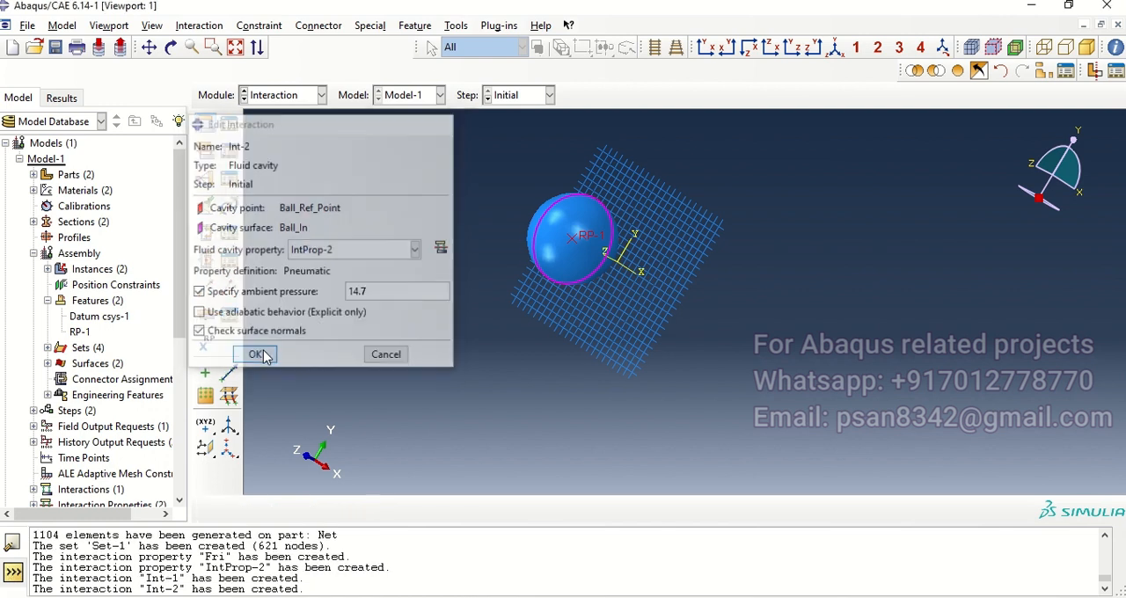
Step: In the Load module, start a mechanical Symmetry/Antisymmetry/Encastre boundary condition in the Initial step
left_click_drag(572, 290, 709, 320, "ctrl+alt")
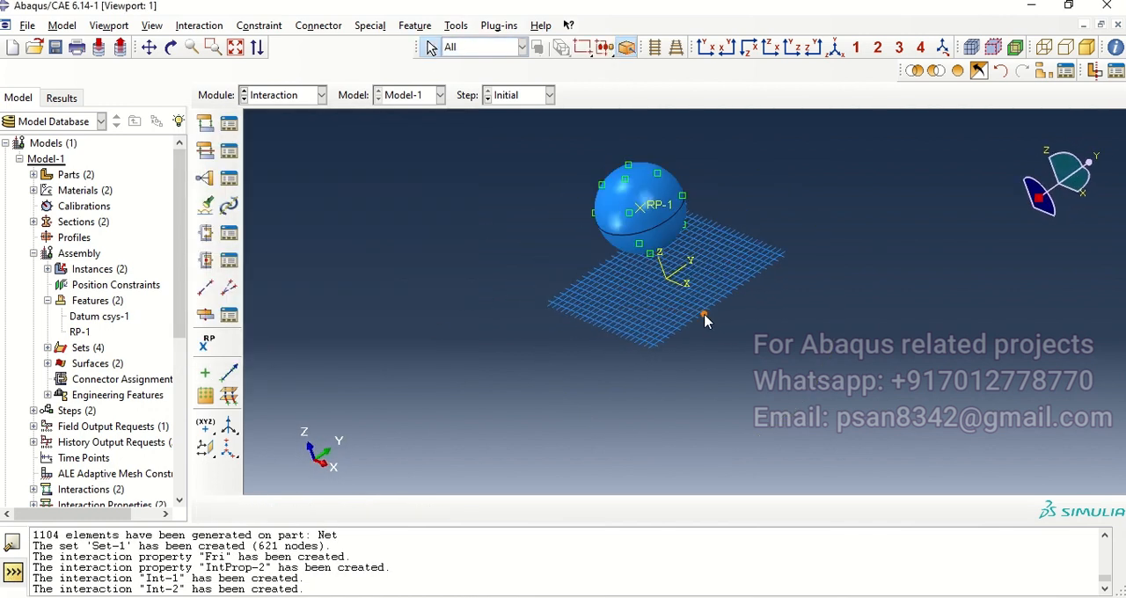
left_click(321, 95)
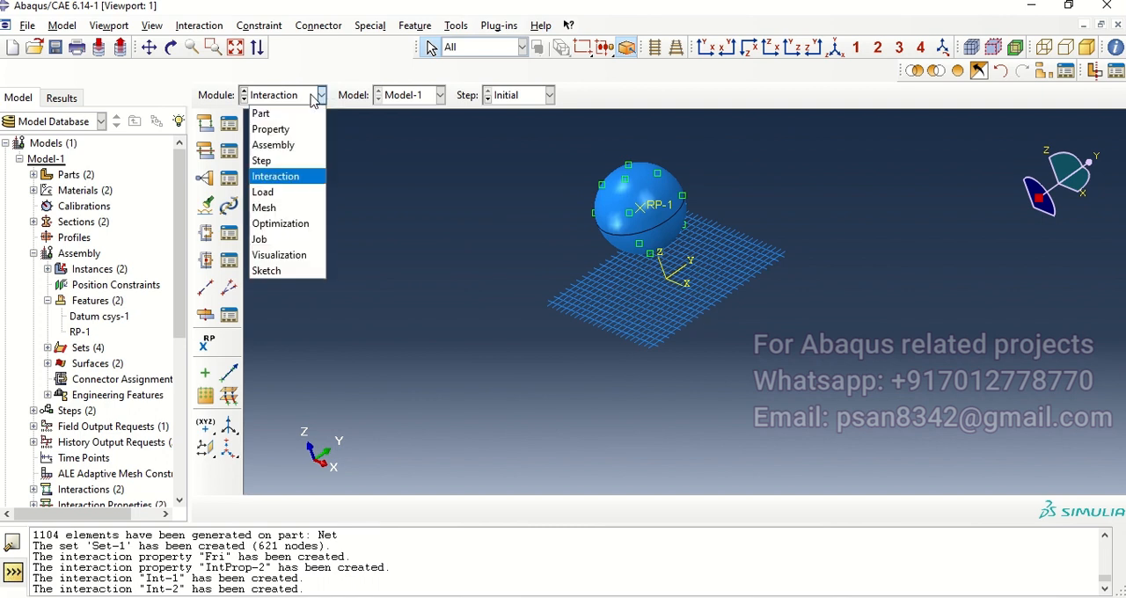
left_click(300, 191)
mouse_move(636, 207)
left_mouse_down("ctrl+alt")
mouse_move(667, 291)
mouse_move(545, 273)
left_mouse_up("ctrl+alt")
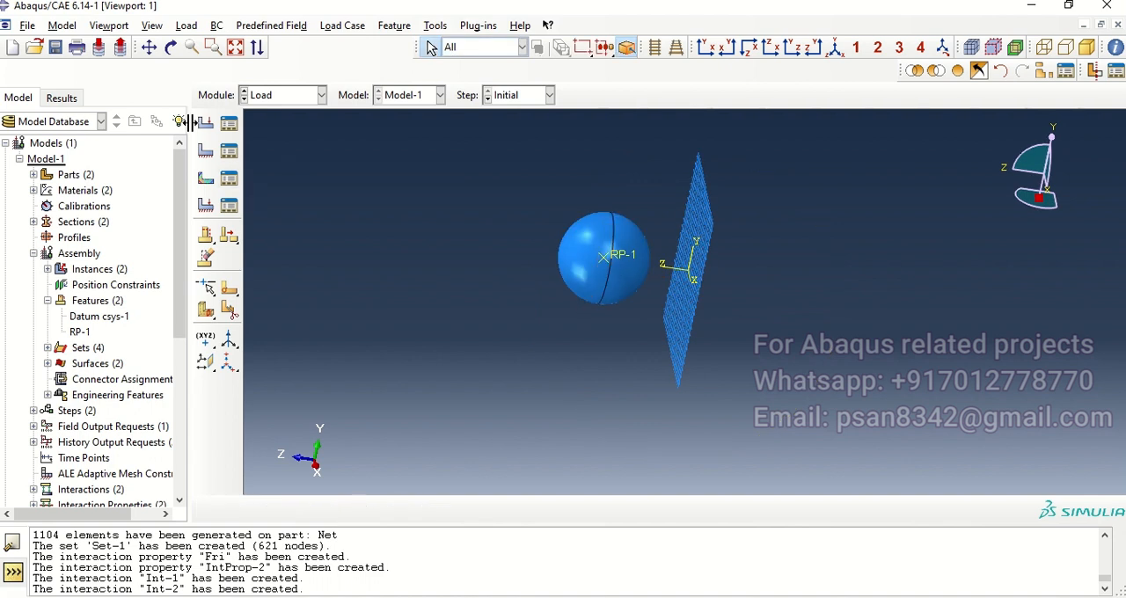
left_click(205, 152)
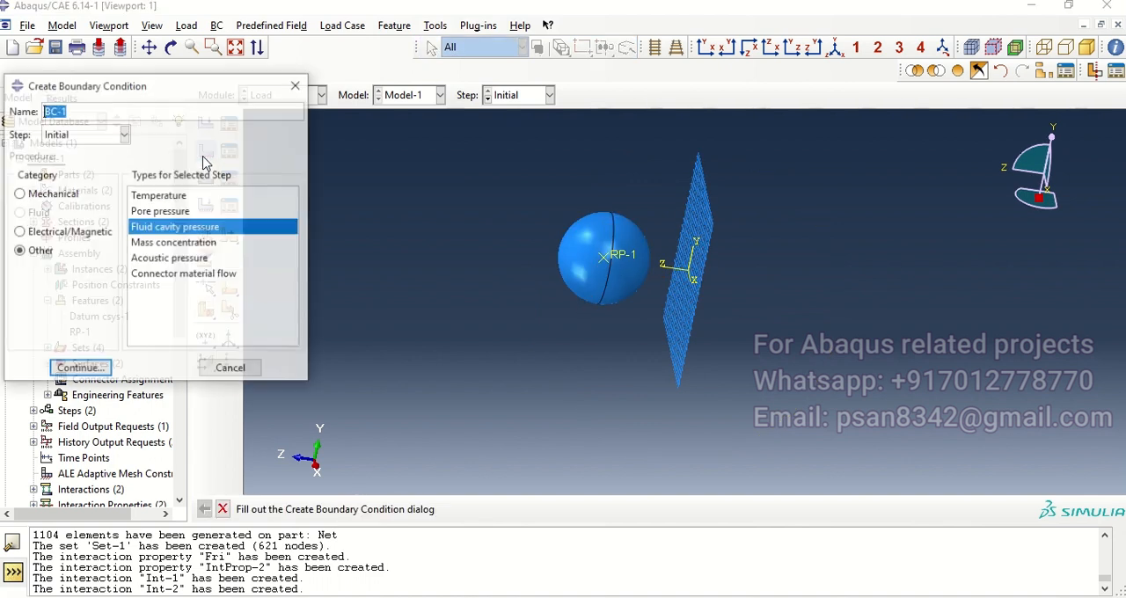
left_click(46, 193)
left_click(95, 134)
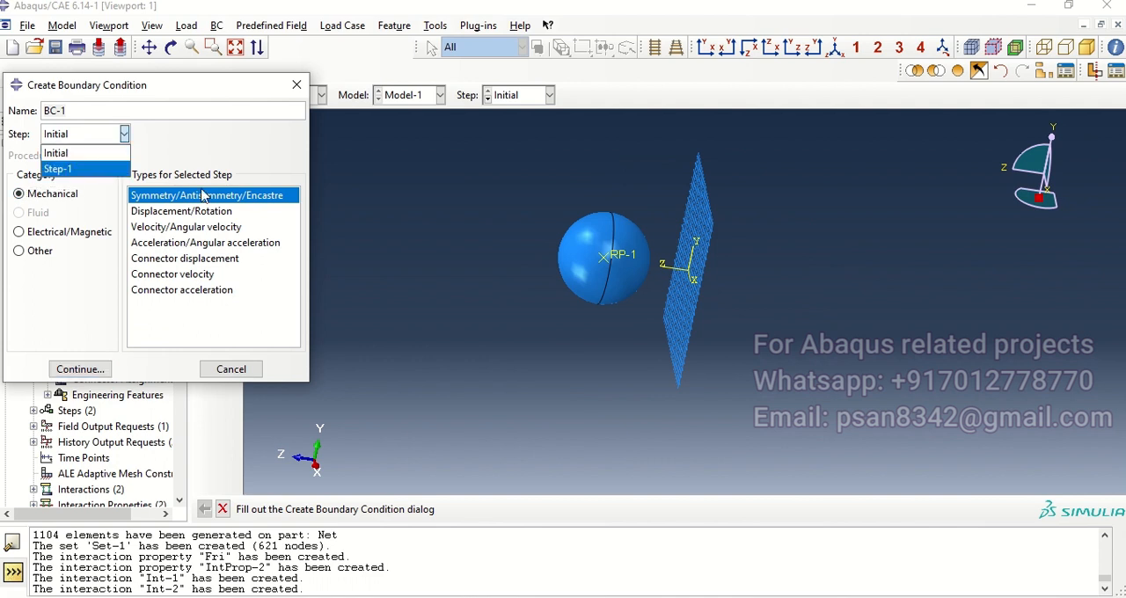
left_click(174, 202)
left_click(81, 369)
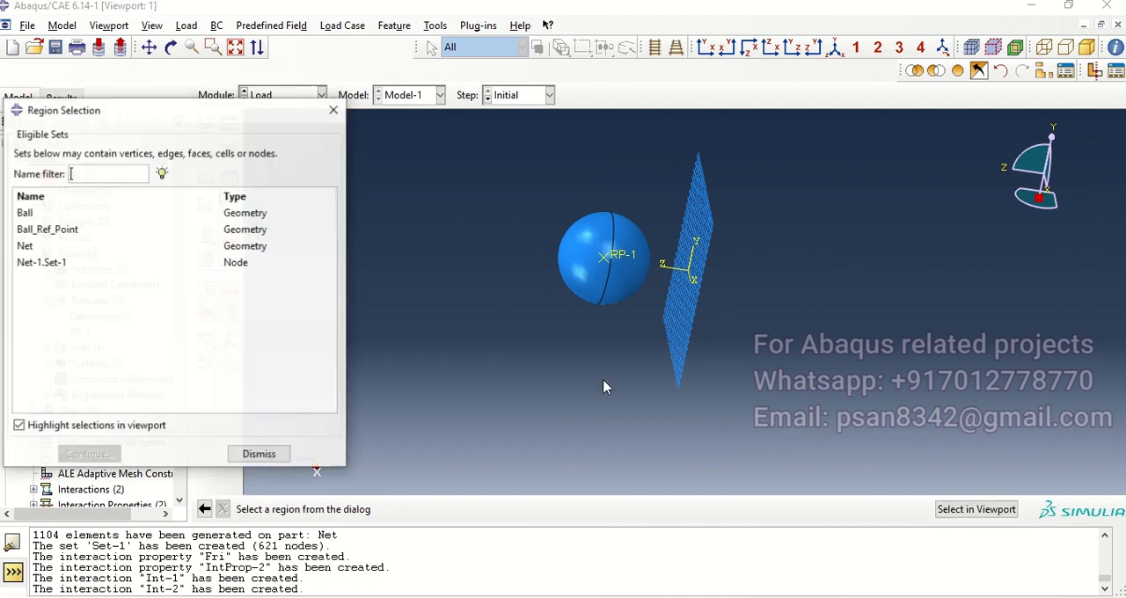
Step: Switch to picking the region directly in the model, hide the ball instance and show the net in the front XY view
left_click_drag(522, 234, 589, 320, "ctrl+alt")
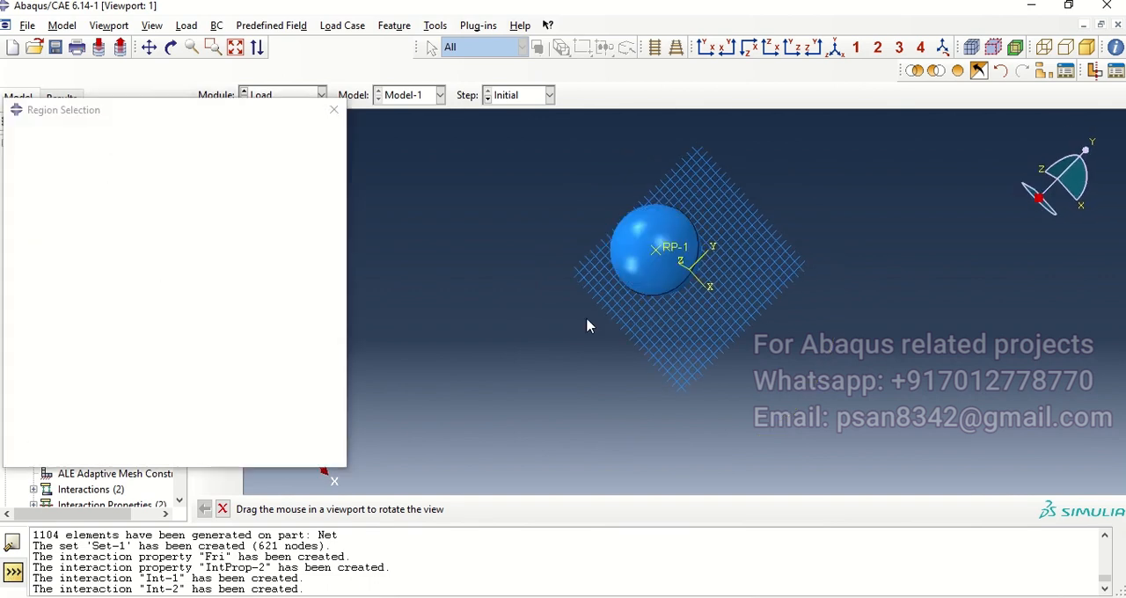
left_click(264, 454)
left_click_drag(657, 275, 643, 203, "ctrl+alt")
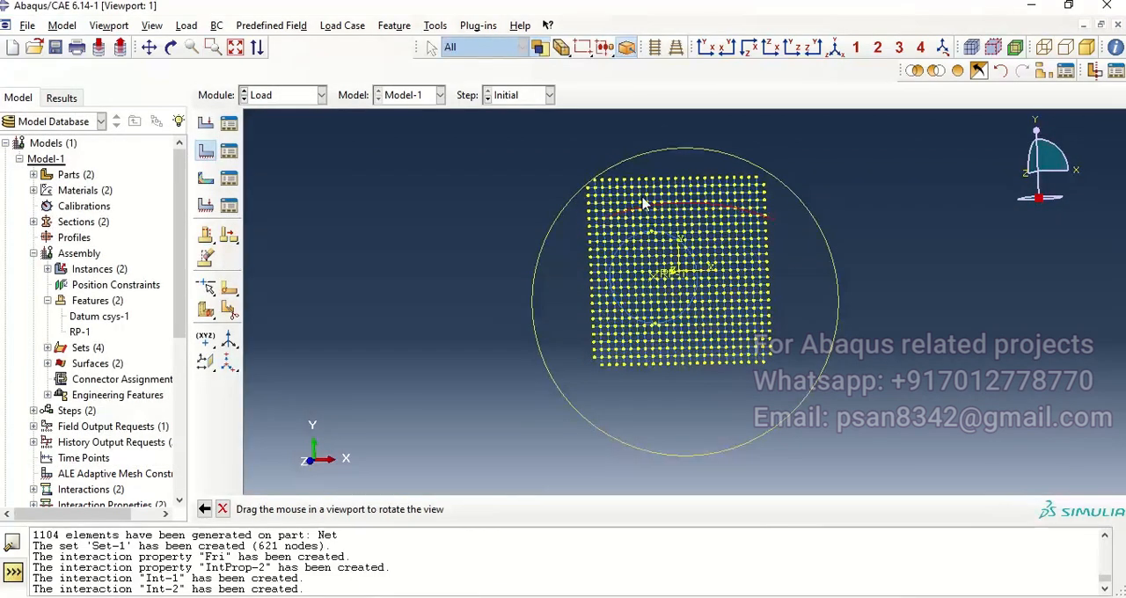
left_click(937, 74)
left_click(648, 304)
left_click(447, 511)
left_click_drag(689, 273, 715, 263, "ctrl+alt")
left_click(707, 46)
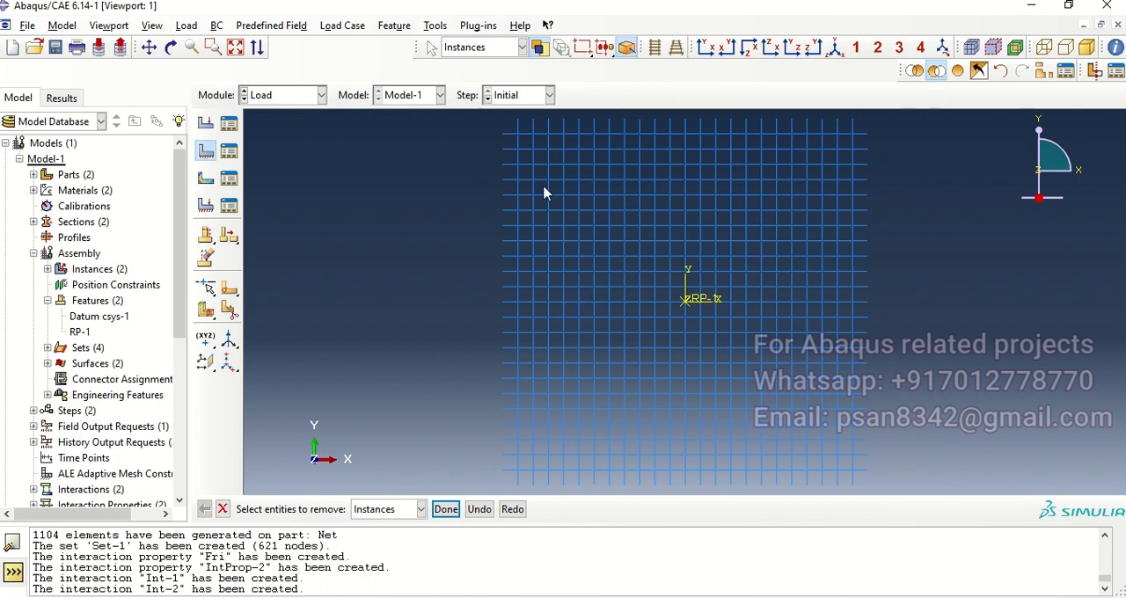
left_click(224, 511)
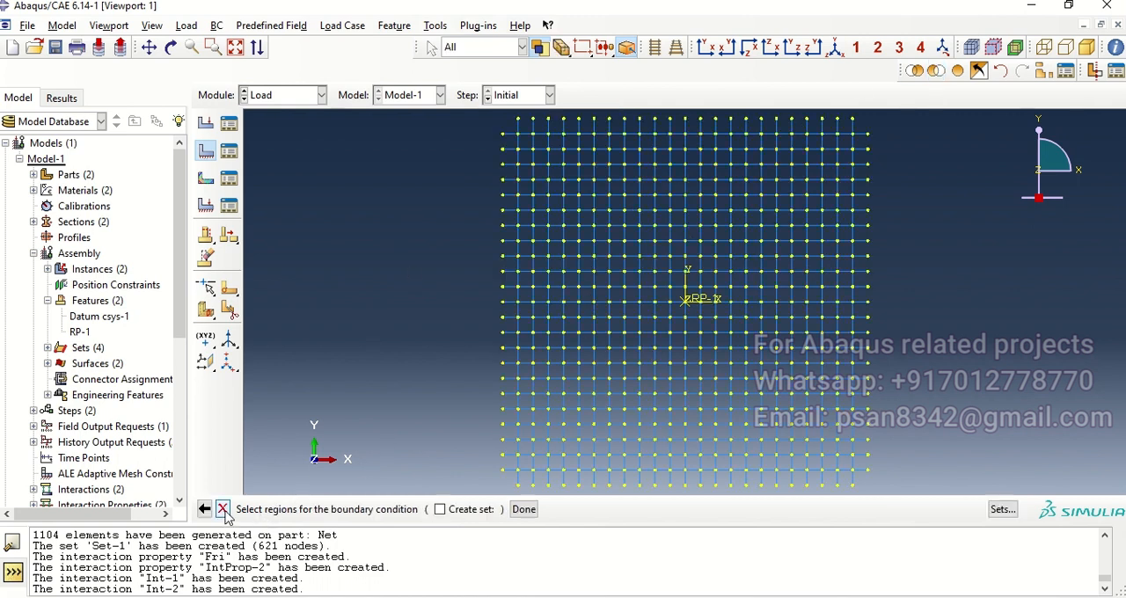
Step: Select only the outer border nodes on all four sides of the net and apply the Encastre condition to them
scroll(440, 284, "up", 2)
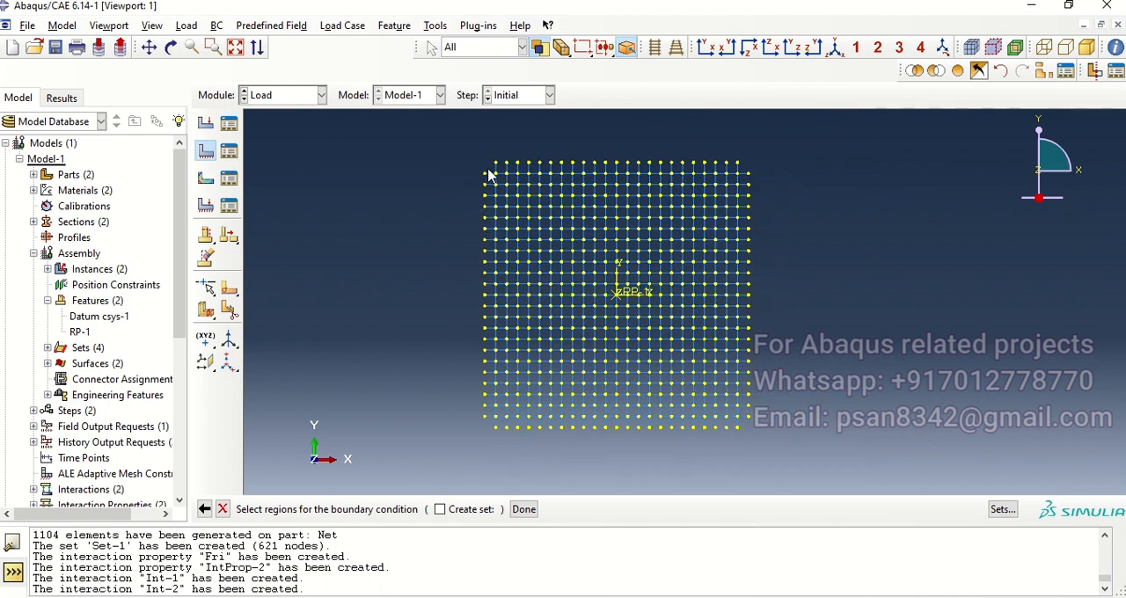
left_click_drag(466, 154, 723, 477)
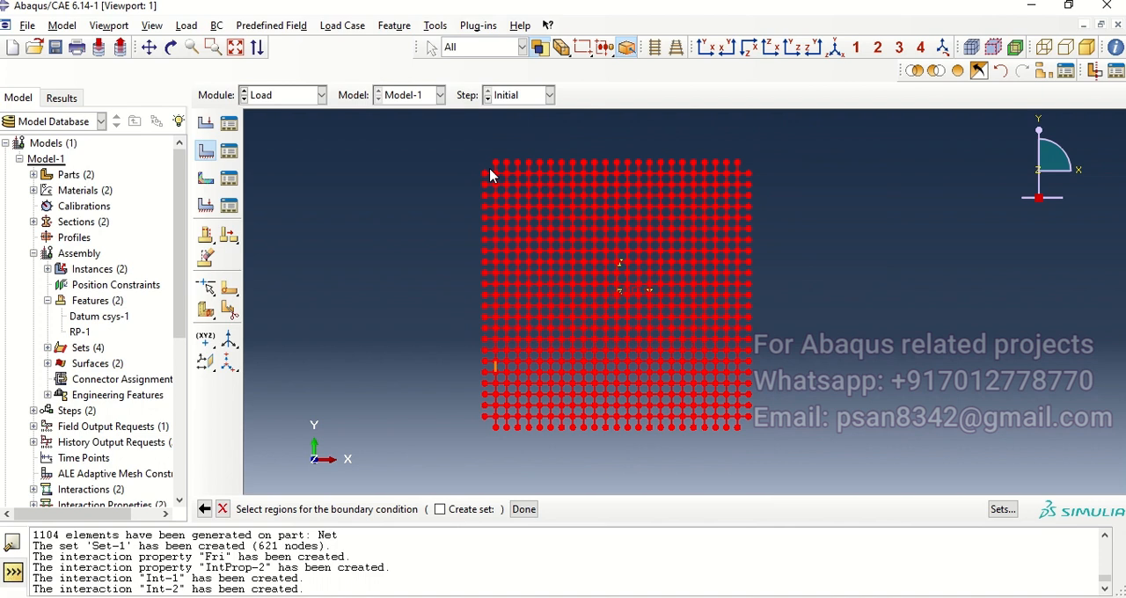
left_click_drag(489, 166, 746, 429)
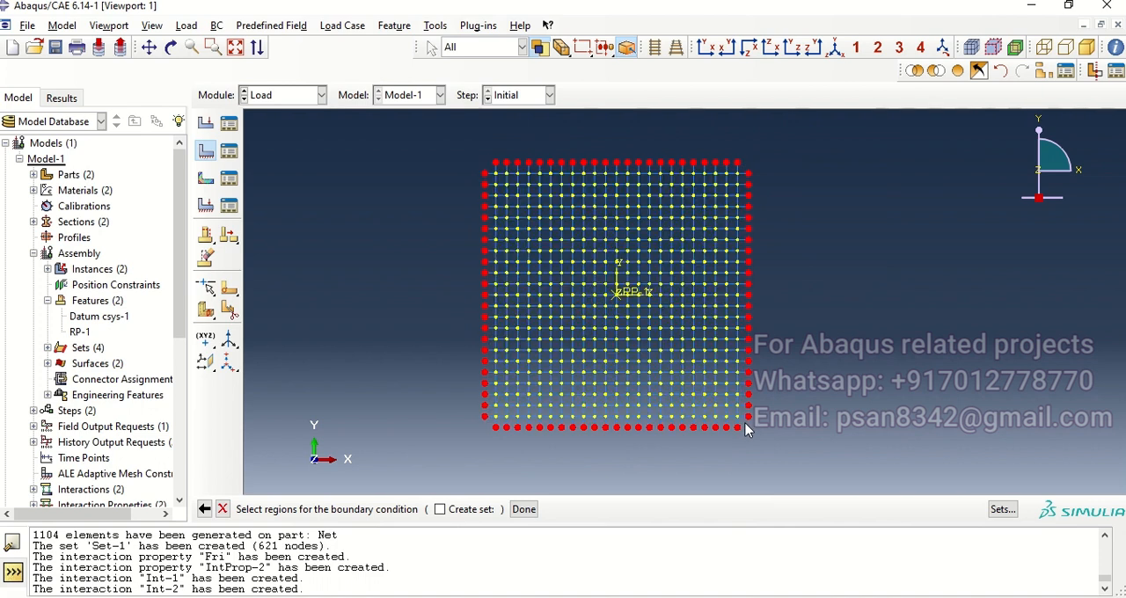
left_click(524, 510)
left_click(275, 407)
left_click(329, 433)
Step: Start a mechanical Velocity predefined field in the Initial step
left_click_drag(659, 344, 586, 337, "ctrl+alt")
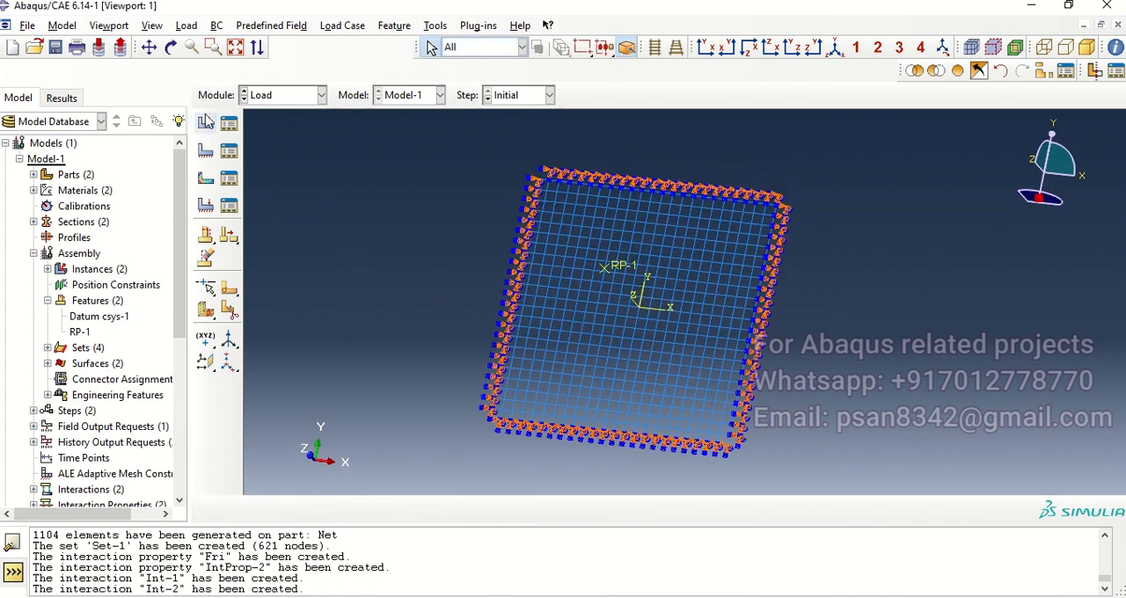
left_click(205, 179)
left_click(19, 244)
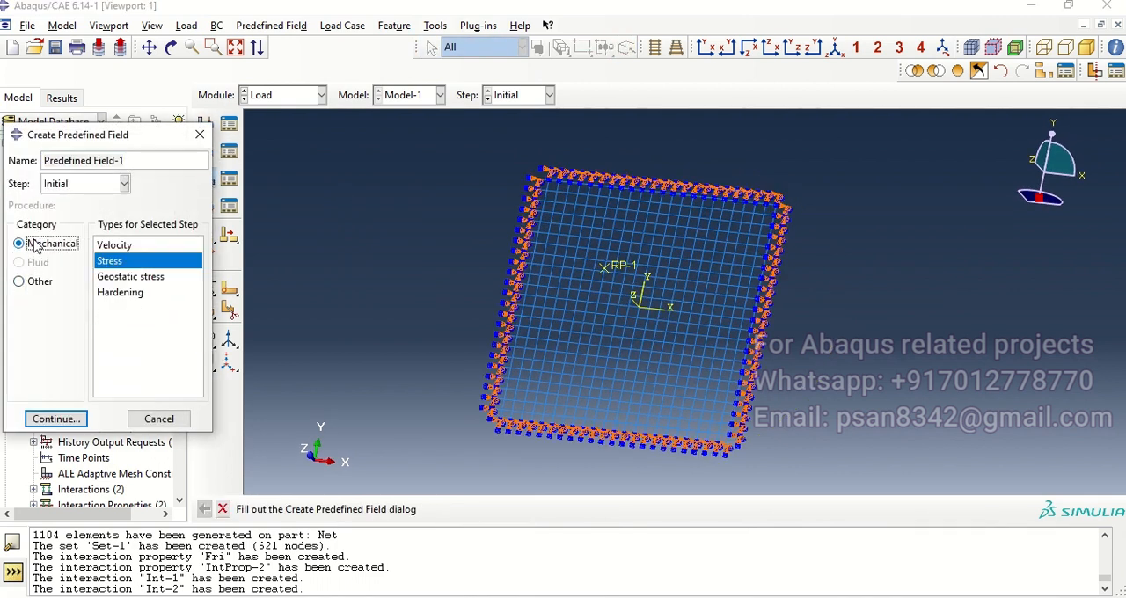
left_click(117, 246)
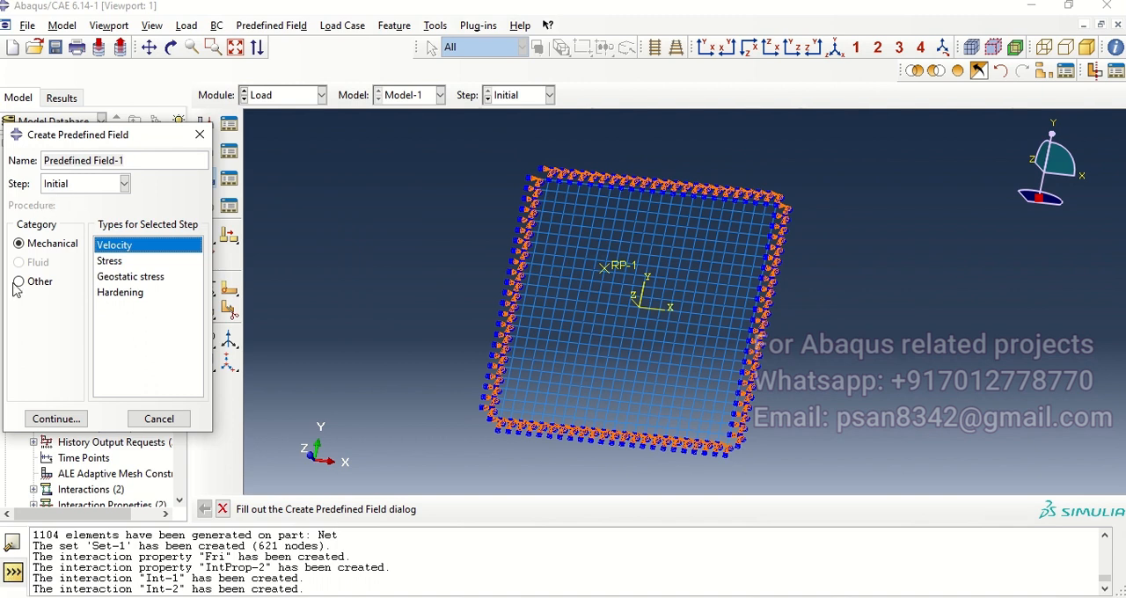
left_click(57, 419)
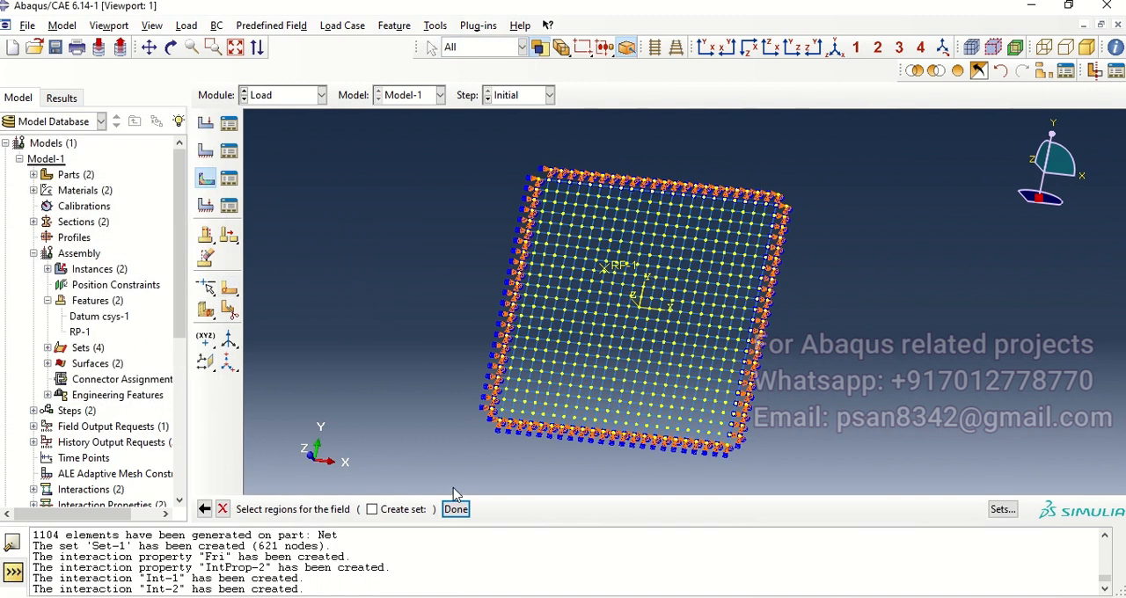
Step: Show all instances again and assign the existing Ball set as the region of the velocity field
left_click(957, 70)
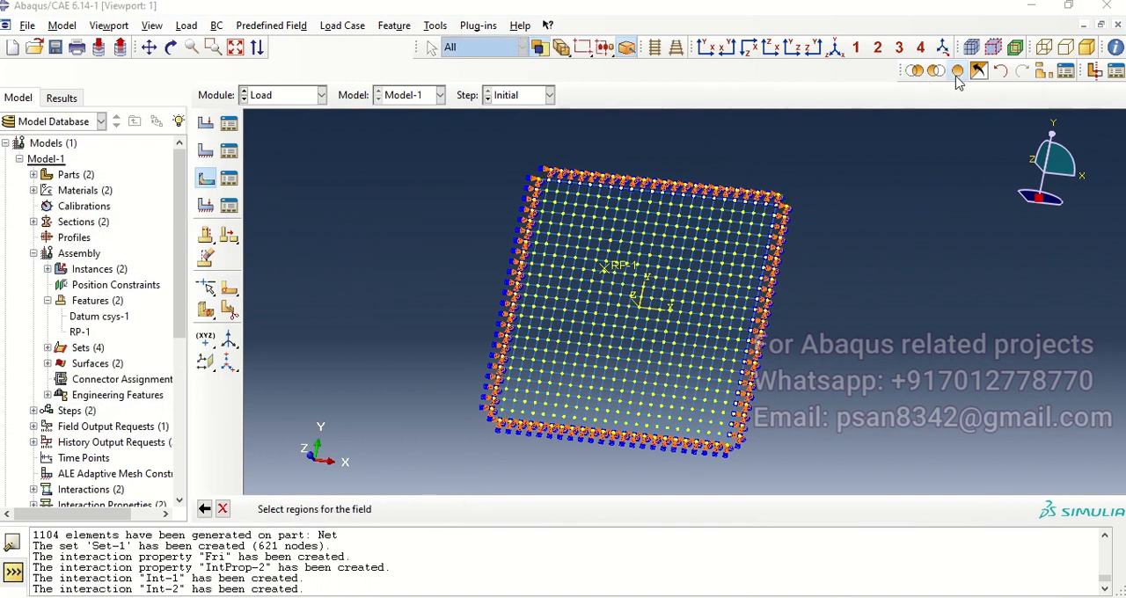
left_click_drag(697, 272, 748, 283)
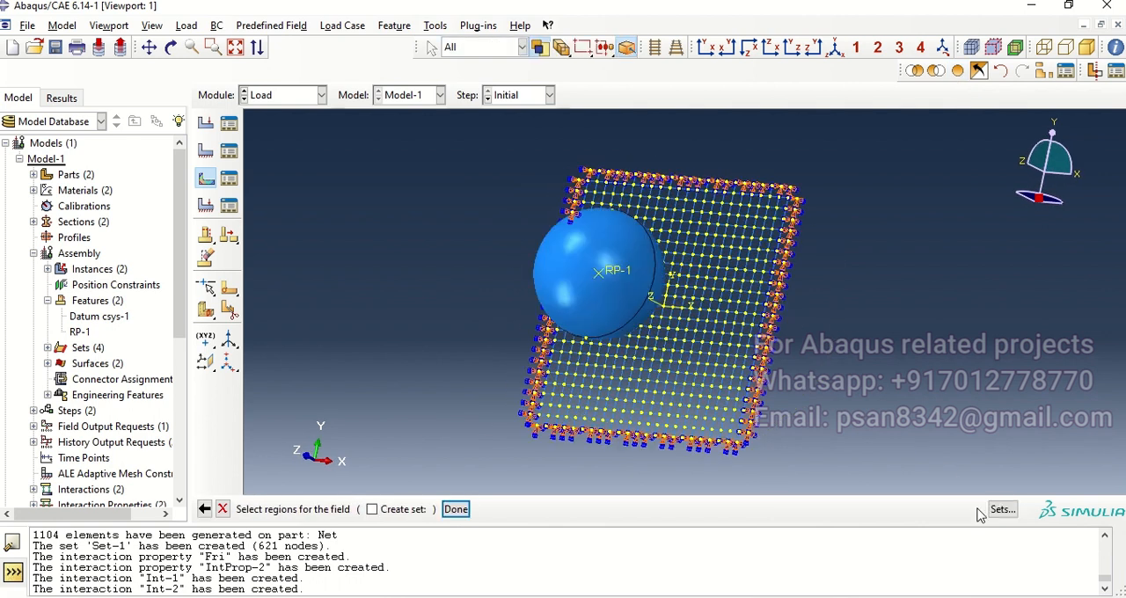
left_click(1003, 510)
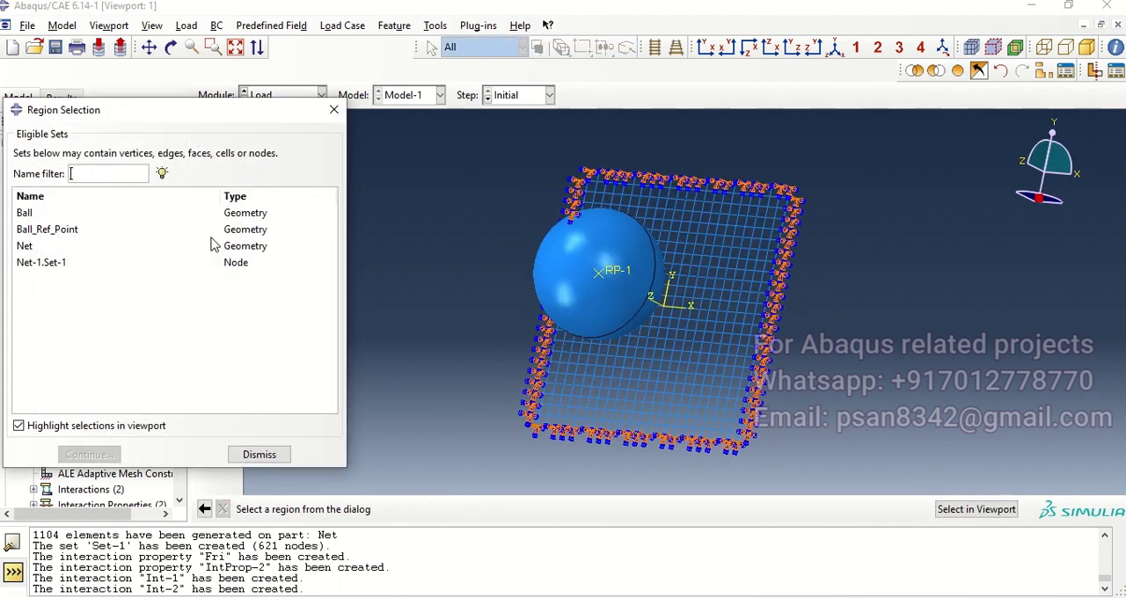
left_click(26, 214)
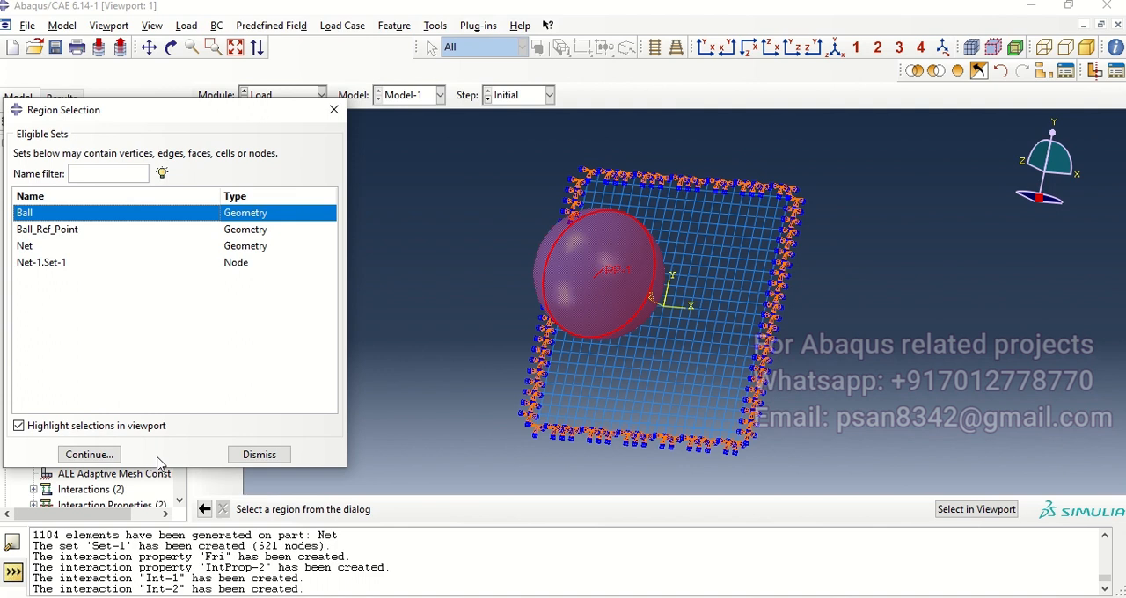
left_click(89, 454)
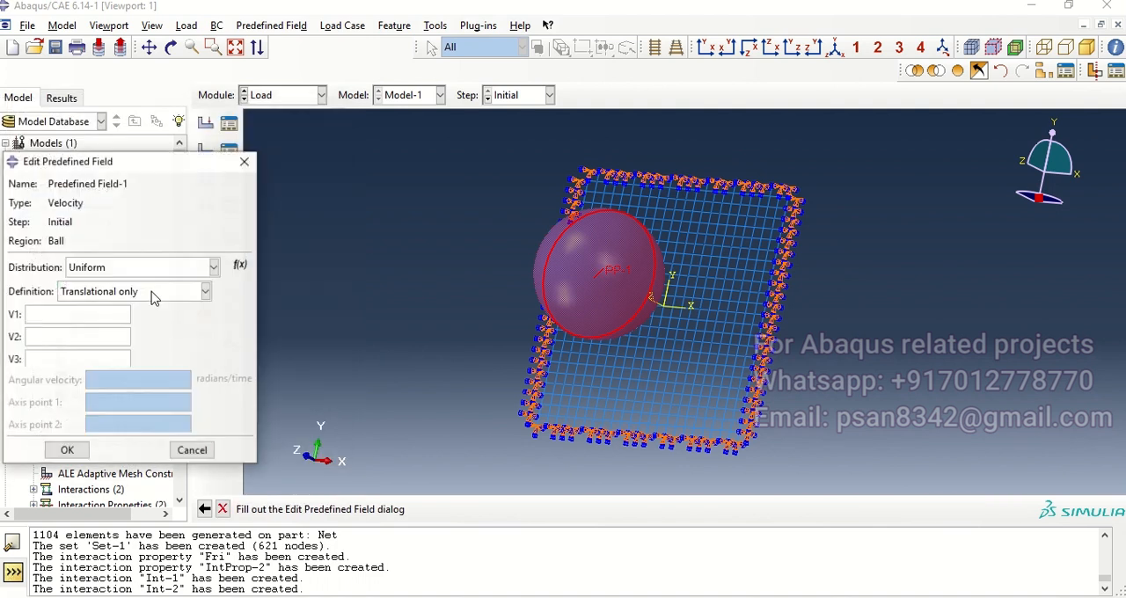
Step: Define the ball's uniform, translational-only initial velocity with V1 50 and V3 -180
left_click(58, 319)
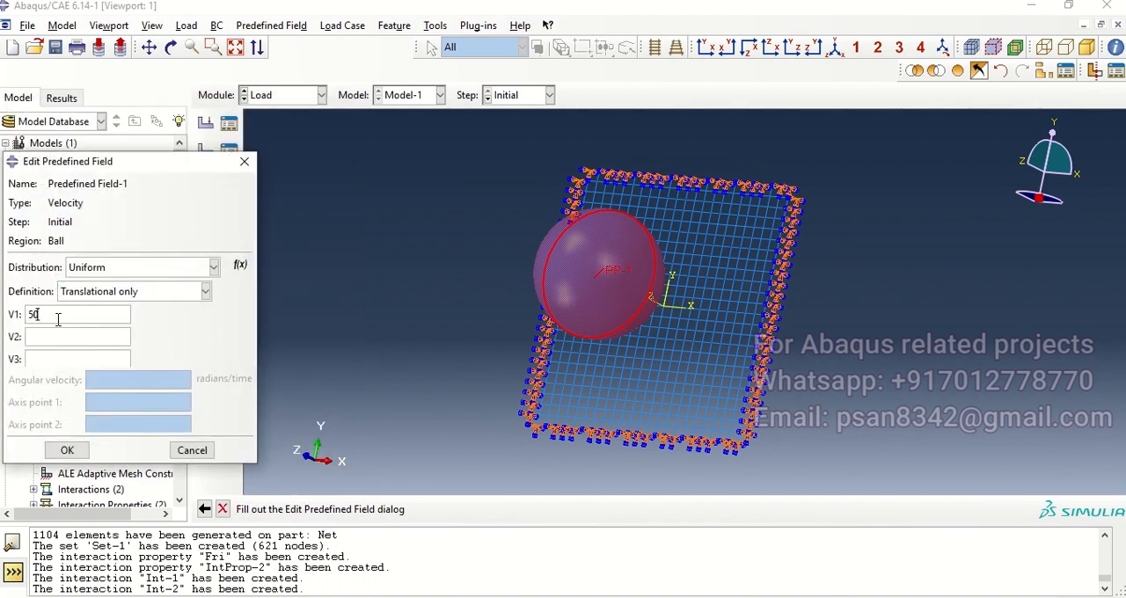
left_click(64, 359)
type("-180")
left_click(69, 451)
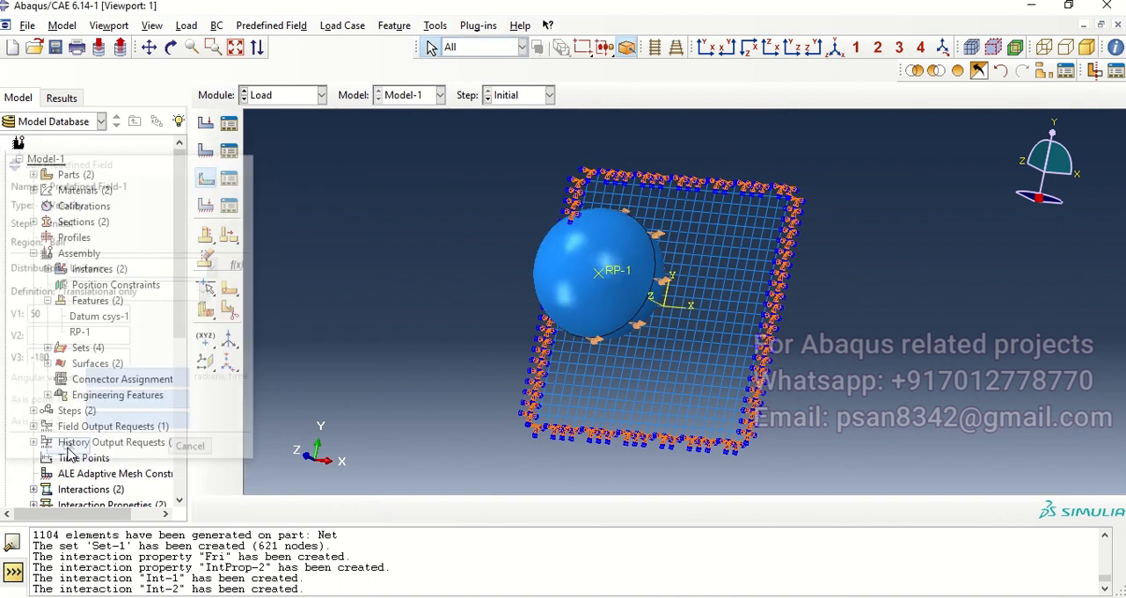
Step: Try to create a mechanical Stress predefined field in the Initial step using the Ball set as its region
left_click_drag(719, 299, 608, 317, "ctrl+alt")
left_click(225, 180)
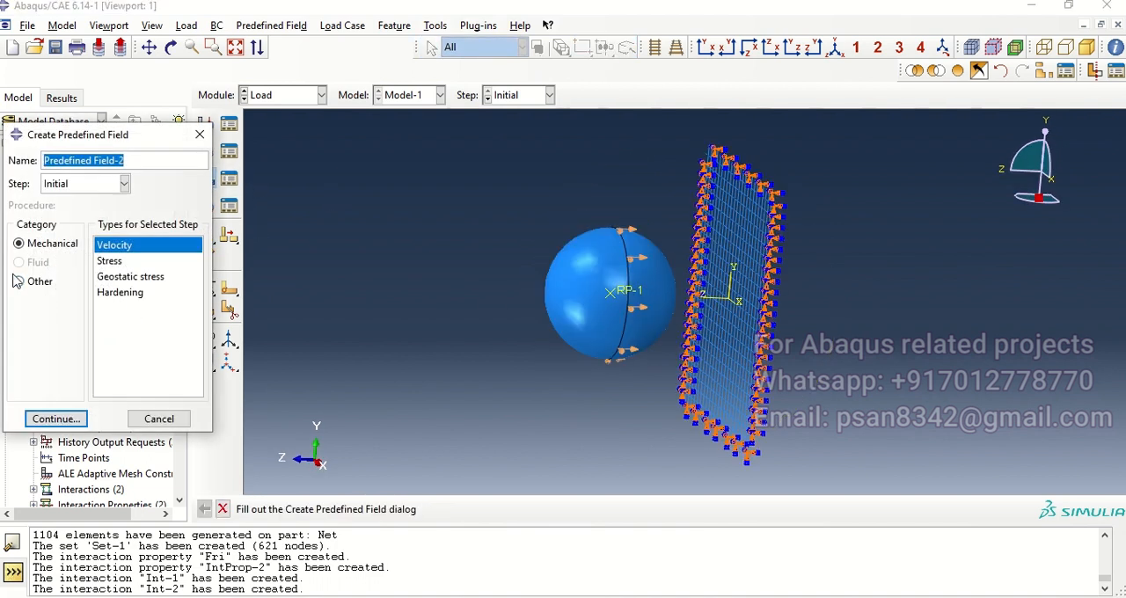
left_click(108, 261)
left_click(57, 419)
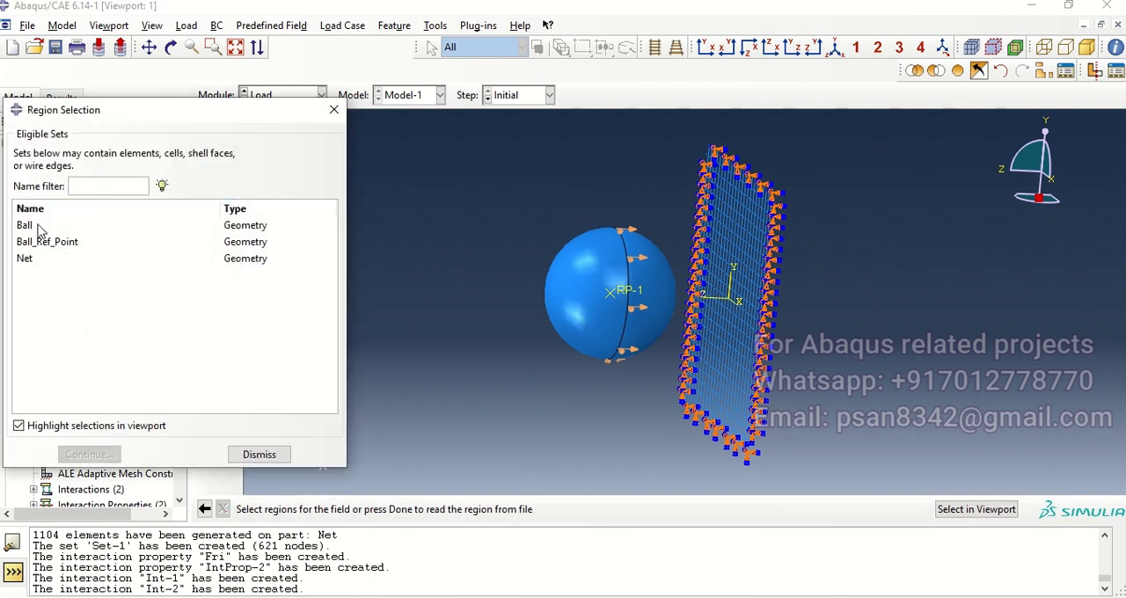
left_click(27, 225)
left_click(88, 454)
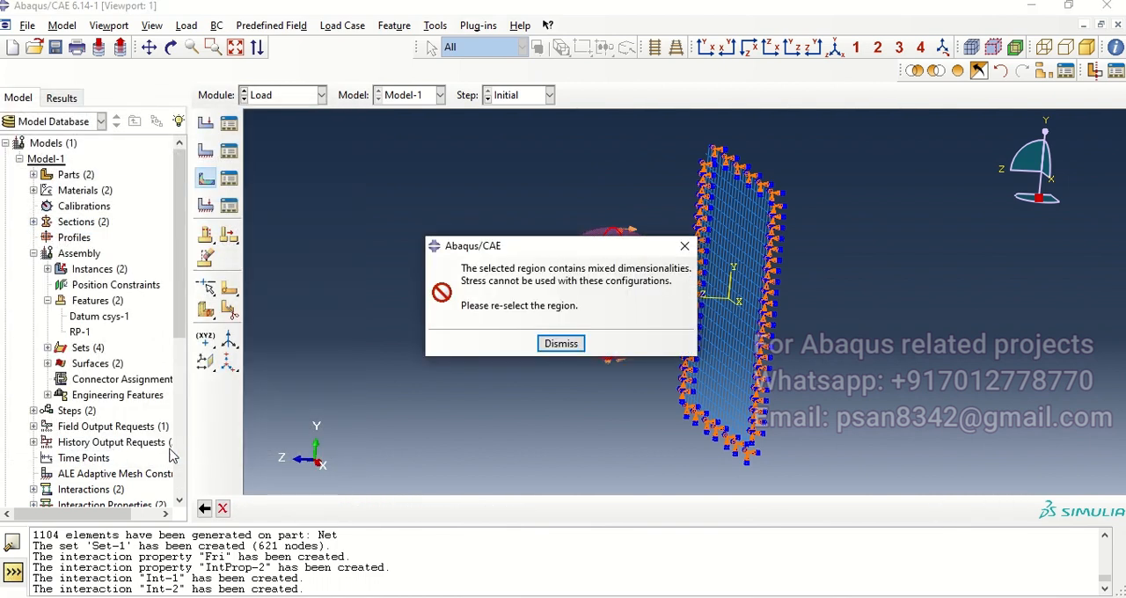
left_click(563, 350)
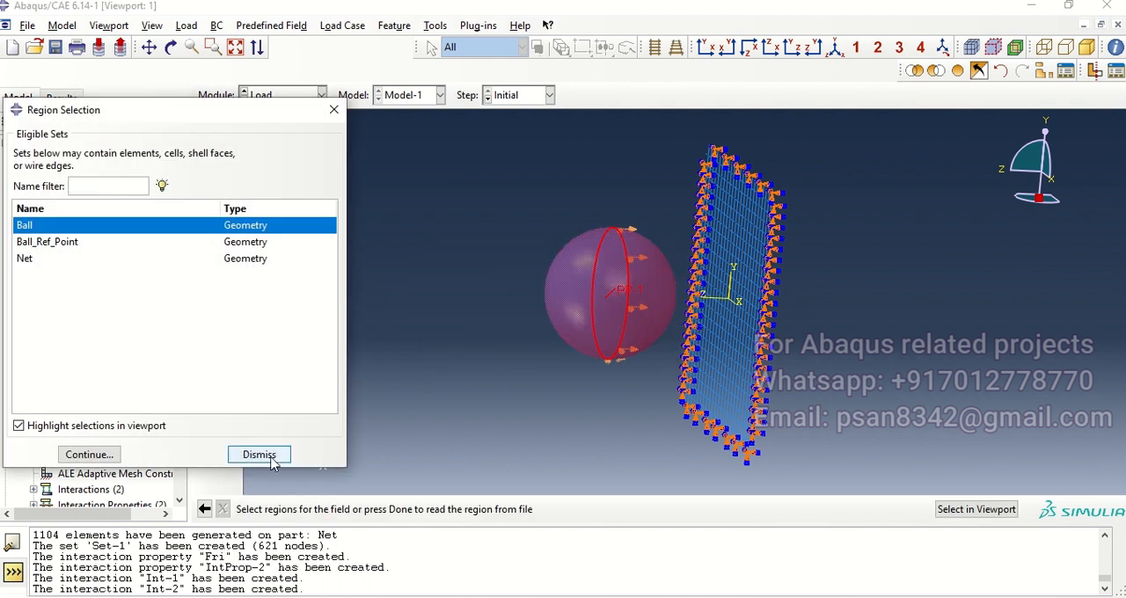
left_click(259, 455)
left_click_drag(801, 346, 584, 426, "ctrl+alt")
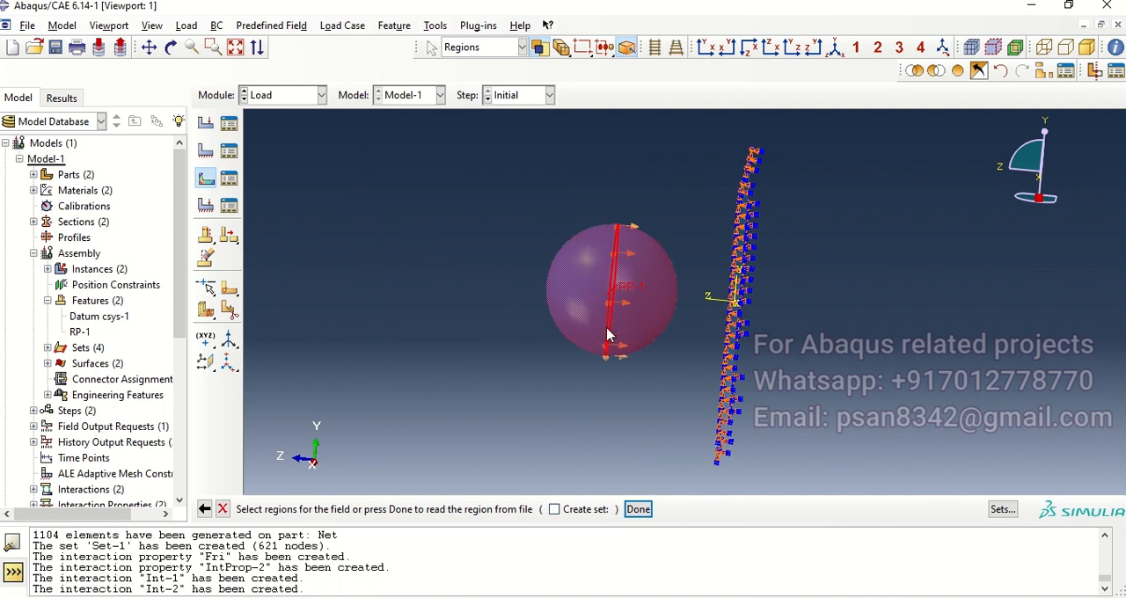
left_click(223, 509)
Step: Start a mechanical Stress predefined field in the Initial step and pick the ball directly in the model as its region
left_click(205, 178)
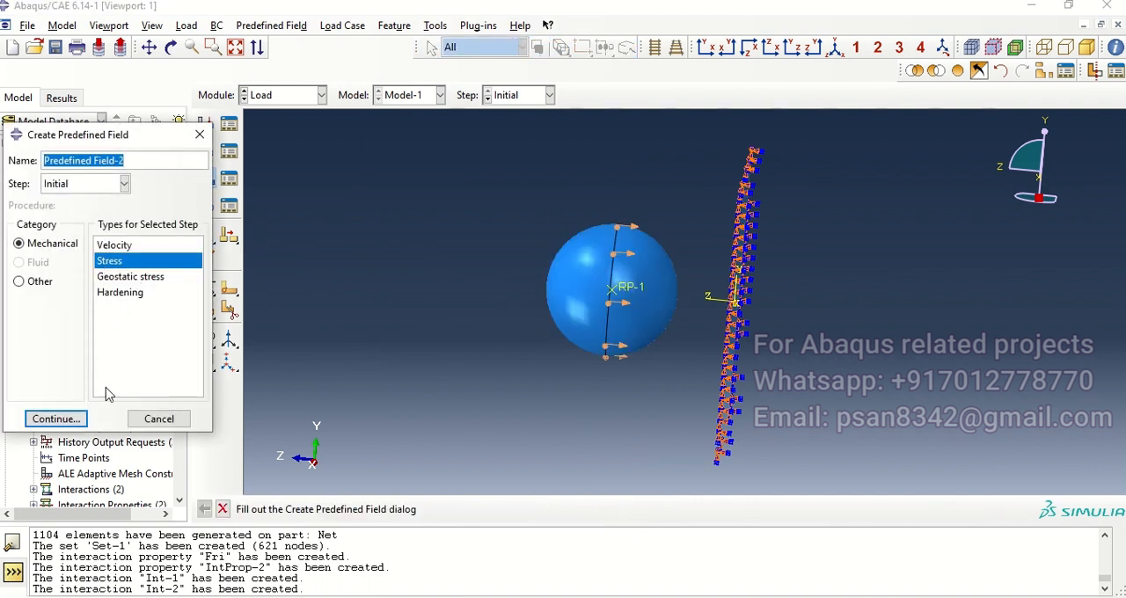
left_click(55, 419)
left_click_drag(482, 164, 693, 407)
left_click(638, 508)
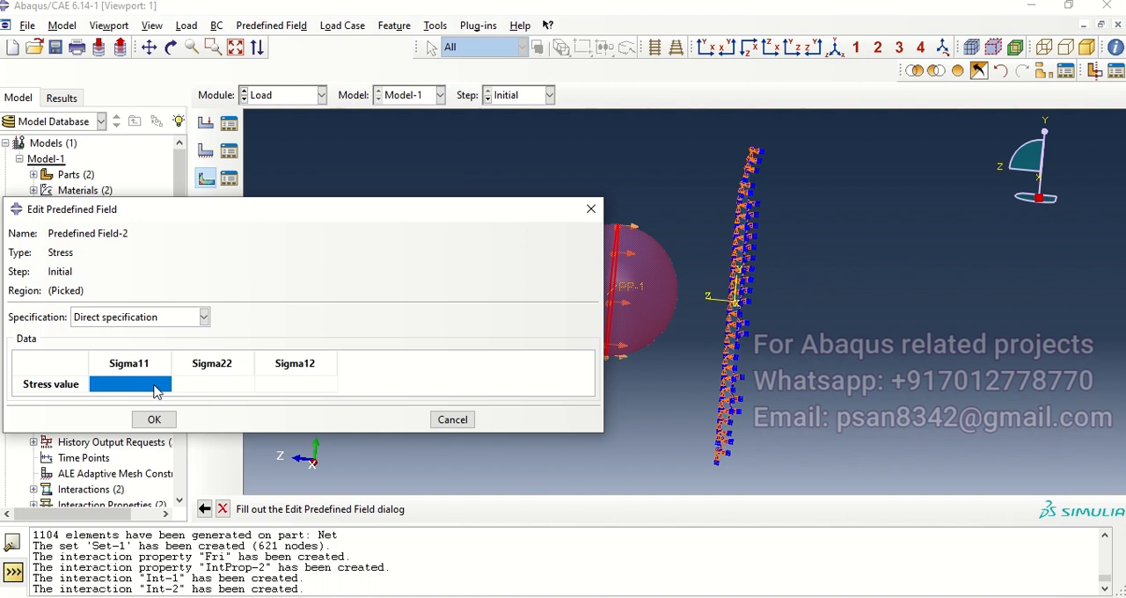
Step: Specify the ball's initial stress directly as Sigma11 22.5, Sigma22 22.5 and Sigma12 0
left_click(155, 387)
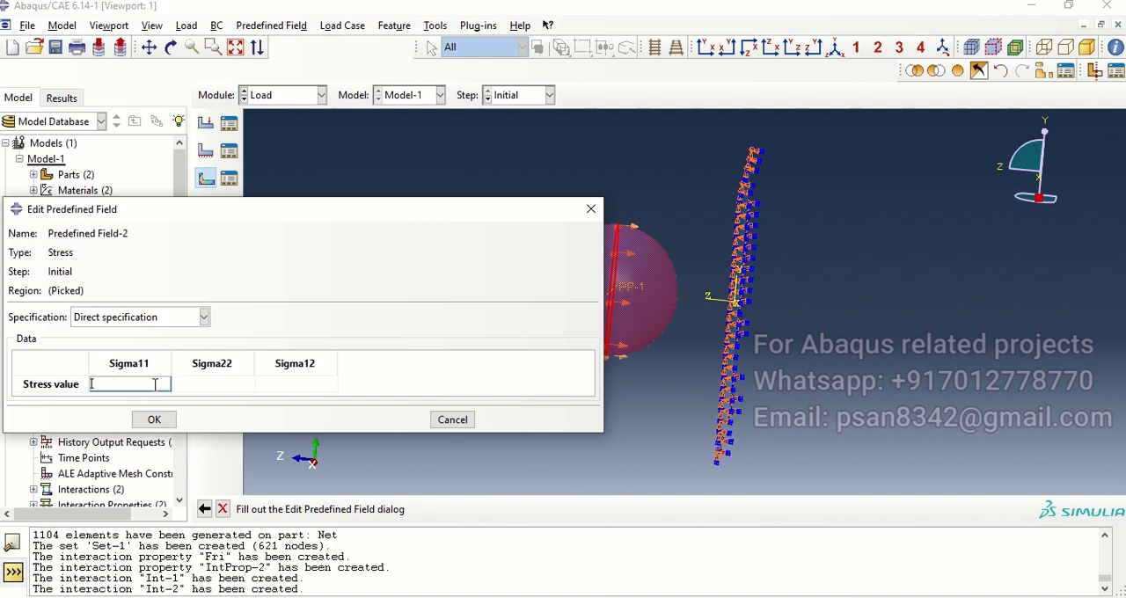
type("22.5")
key("Tab")
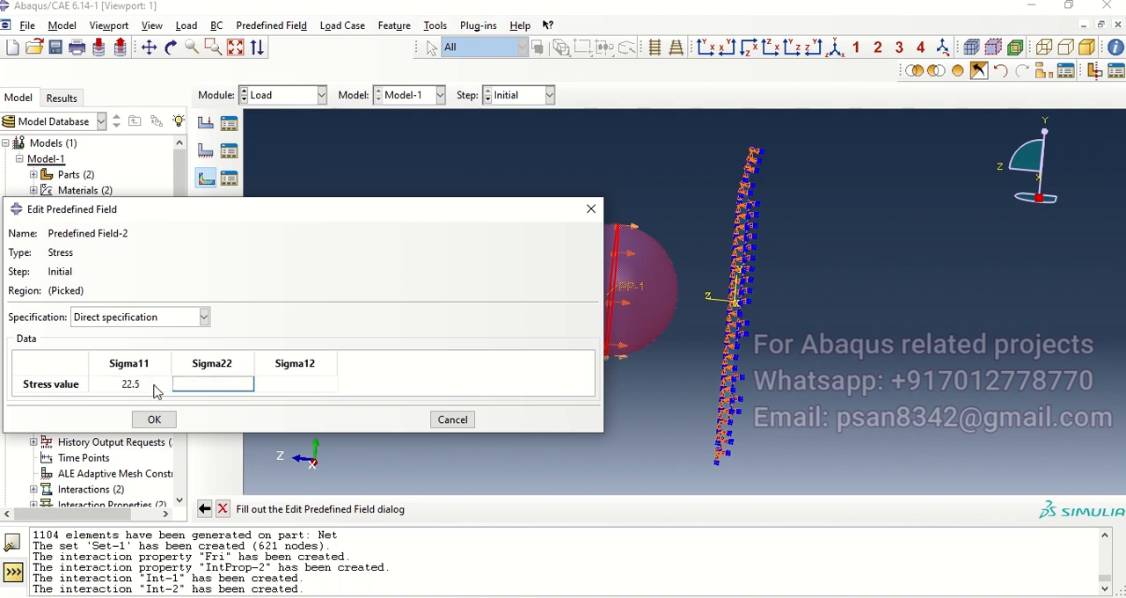
key("Tab")
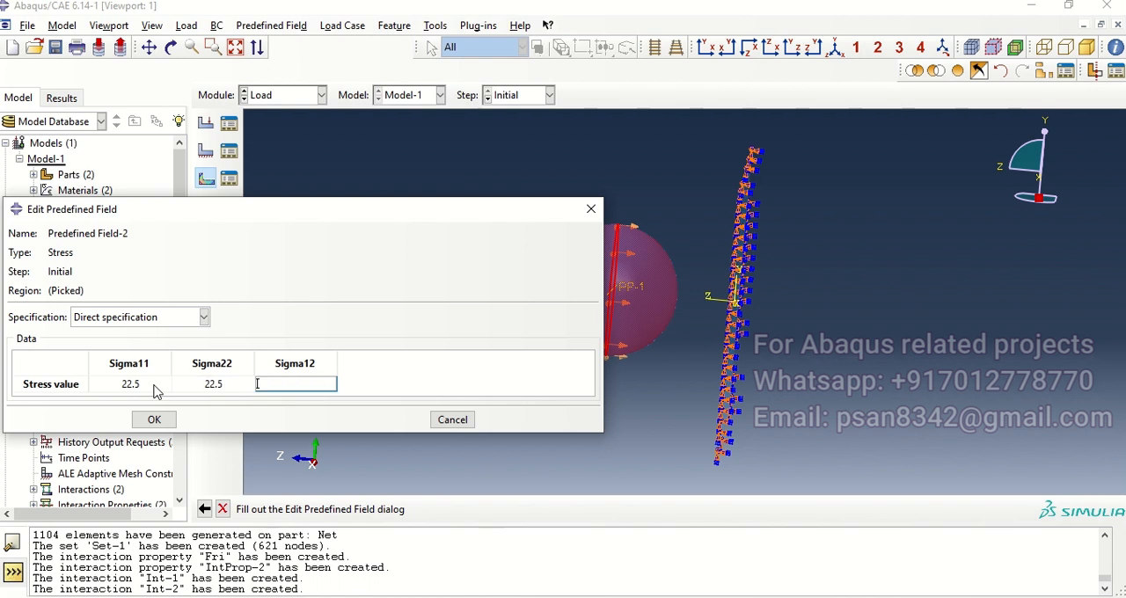
left_click(154, 420)
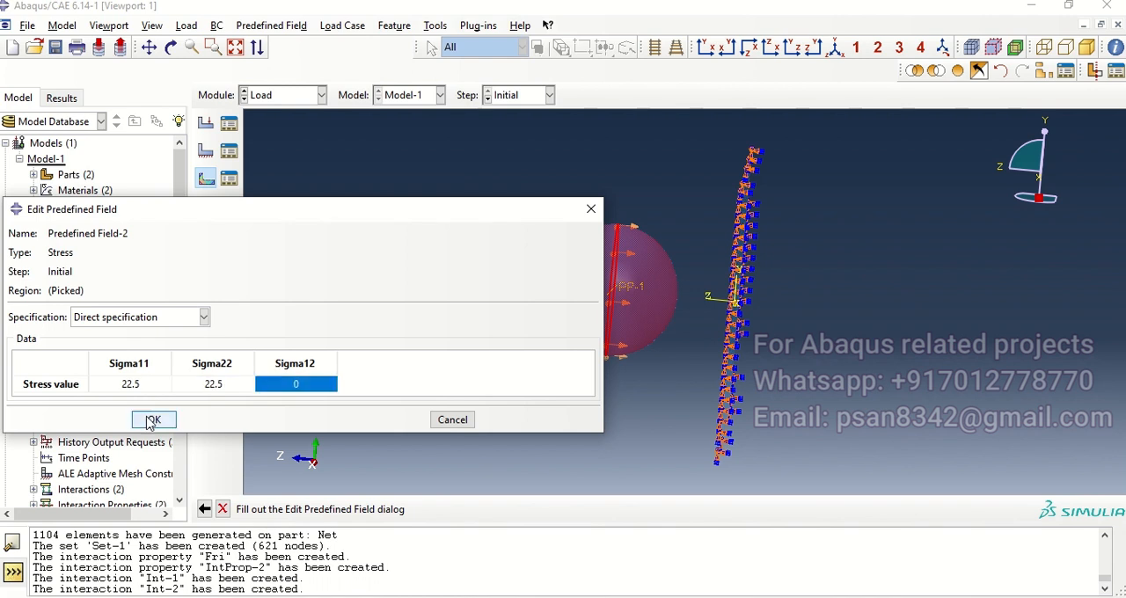
Step: Start another mechanical Stress predefined field and select only the net as its region, leaving out the ball
left_click(206, 177)
left_click(56, 420)
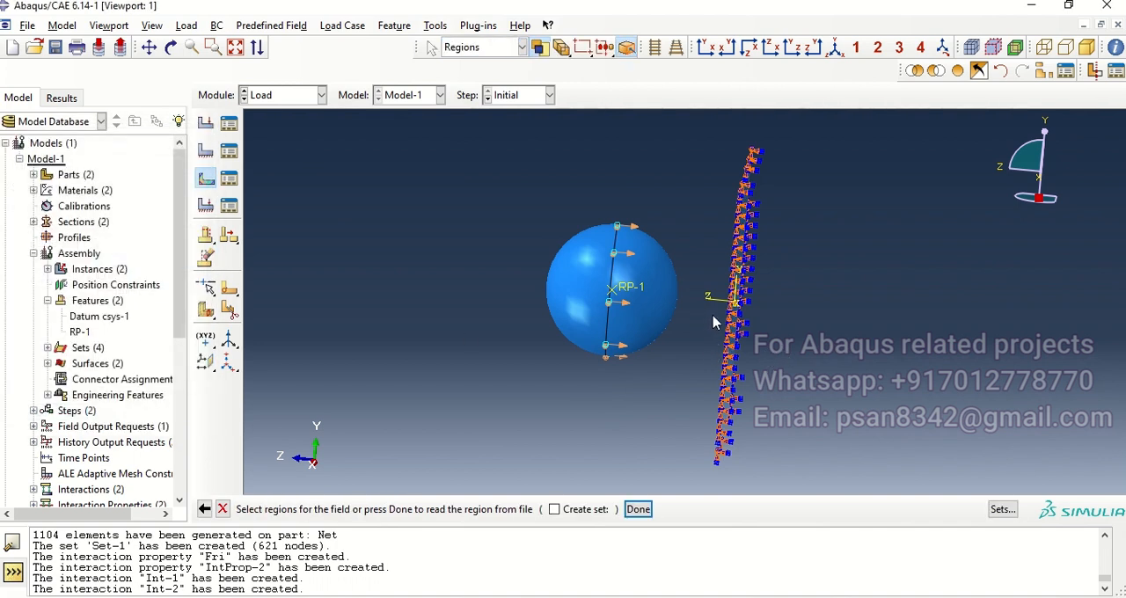
left_click_drag(715, 322, 709, 225, "ctrl+alt")
left_click_drag(694, 132, 822, 483)
left_click_drag(756, 352, 739, 338, "ctrl+alt")
mouse_move(678, 134)
left_mouse_down()
mouse_move(781, 422)
mouse_move(849, 502)
left_mouse_up()
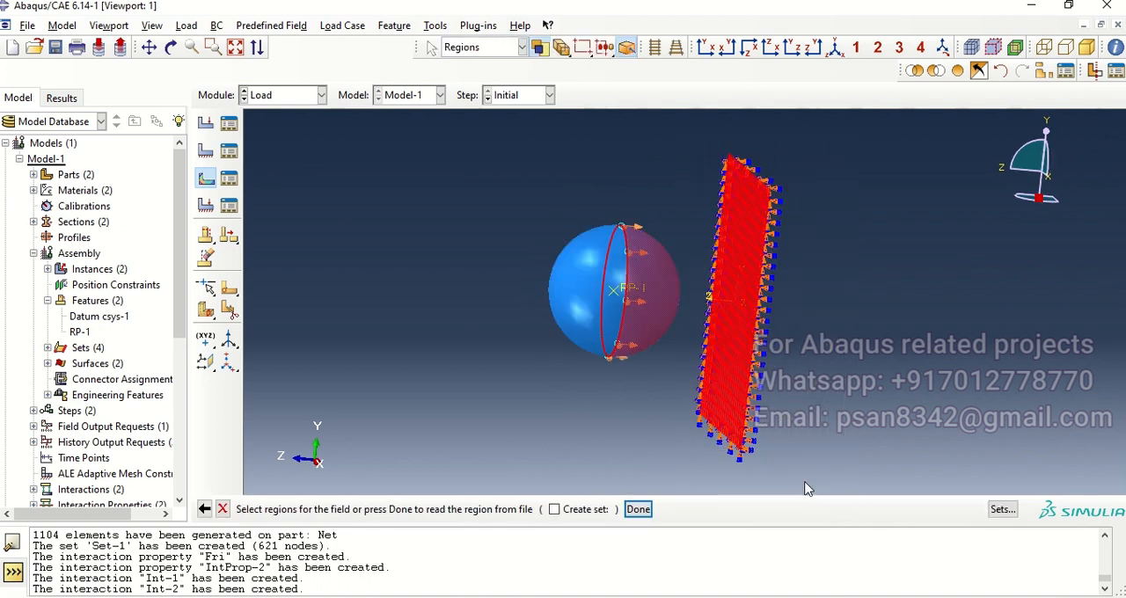
left_click_drag(592, 221, 661, 380, "ctrl")
left_click(638, 509)
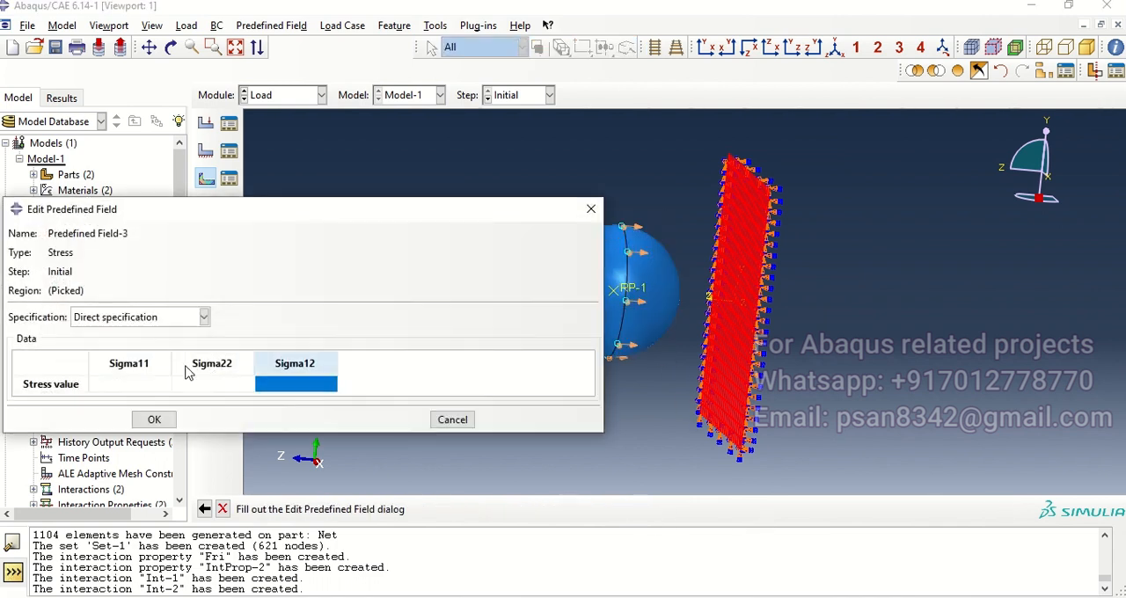
Step: Specify the net's initial stress directly as Sigma11 1273, Sigma22 0 and Sigma12 0
left_click(157, 382)
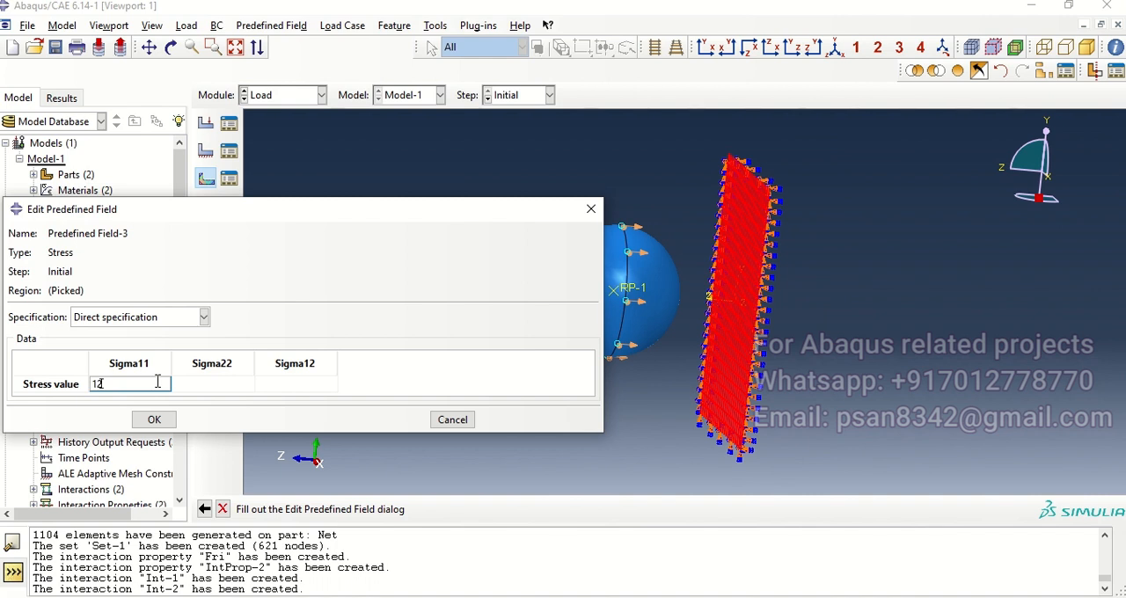
type("1273")
key("Tab")
type("0")
key("Tab")
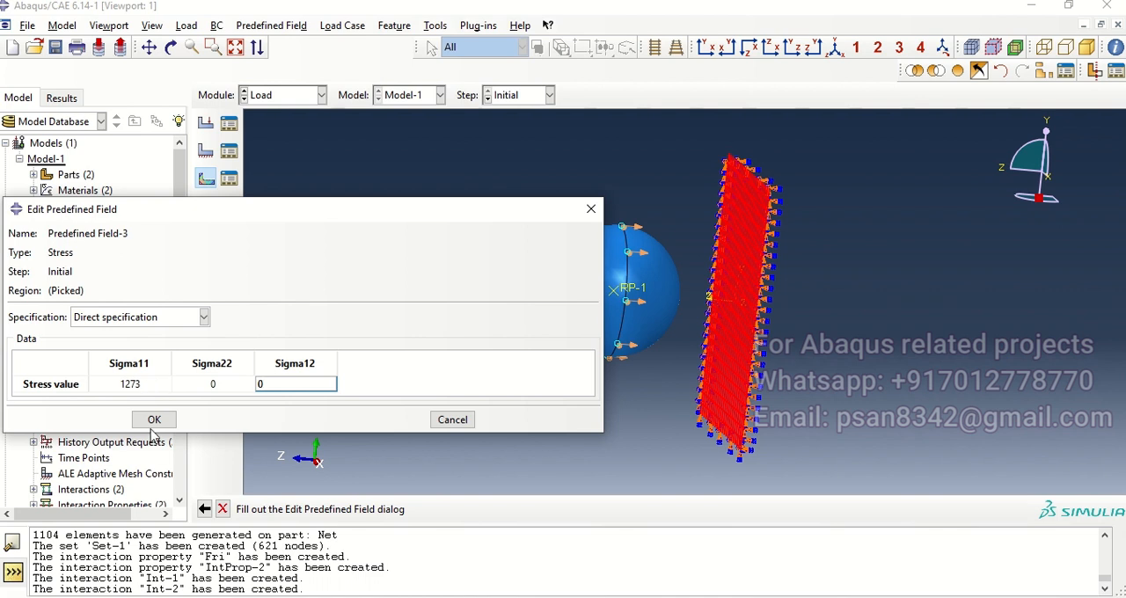
left_click(154, 421)
Step: Create a Fluid cavity pressure predefined field in the Initial step for interaction Int-2 with a pressure of 6
left_click_drag(744, 326, 815, 304, "ctrl+alt")
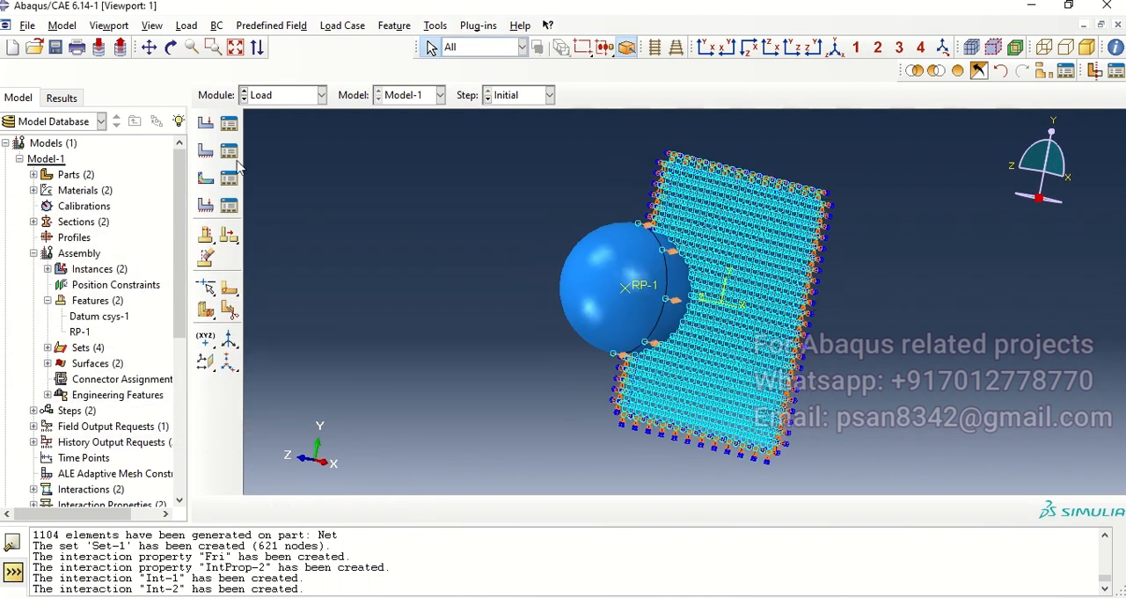
left_click(205, 178)
left_click(29, 282)
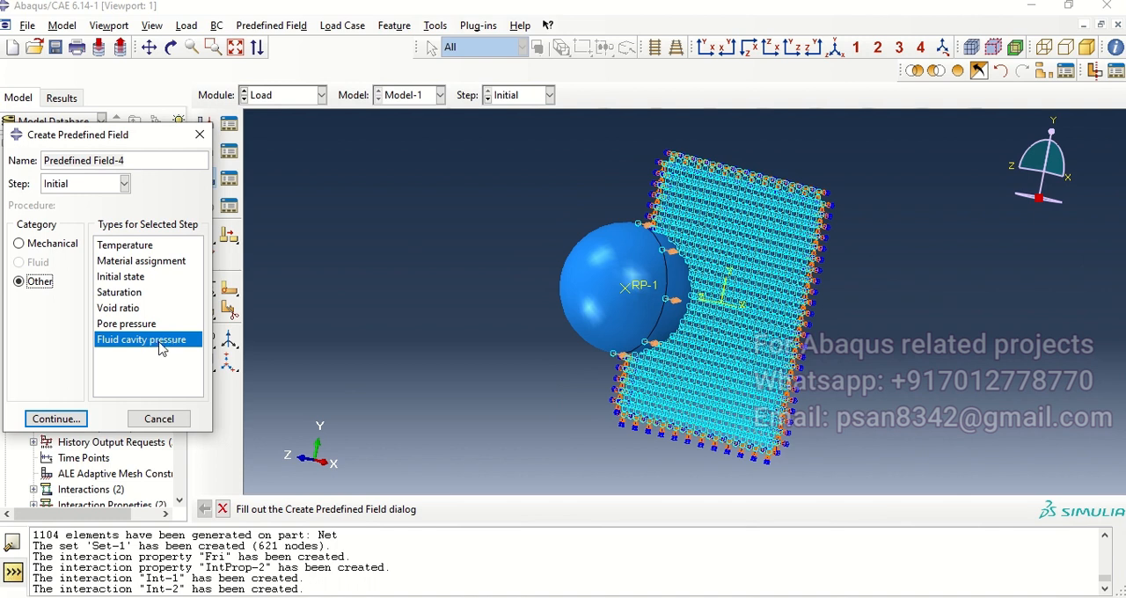
left_click(74, 418)
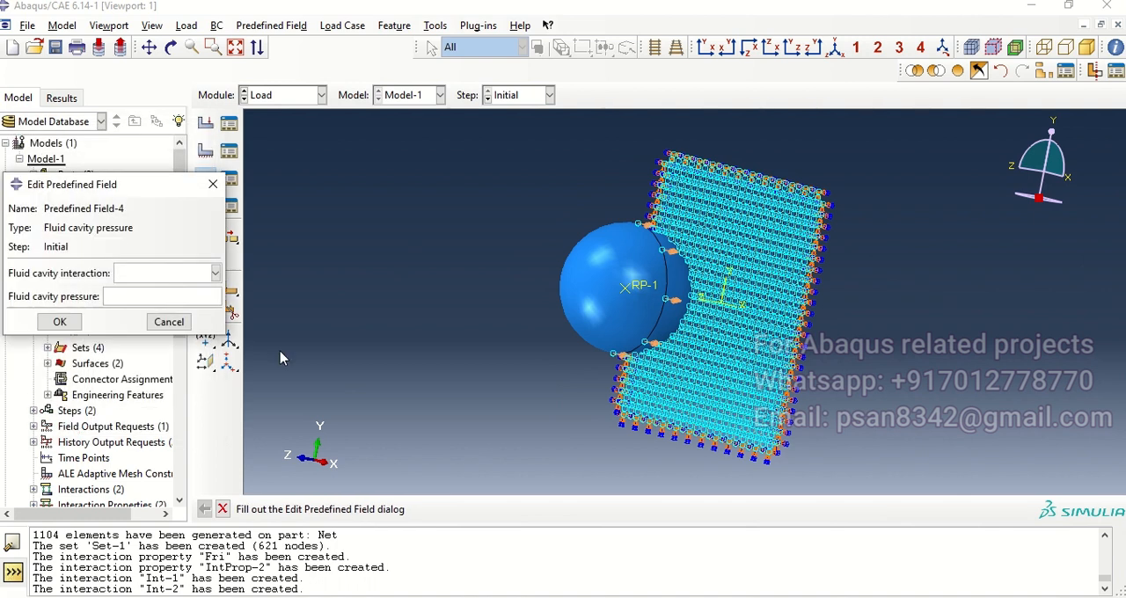
left_click(170, 276)
left_click(153, 292)
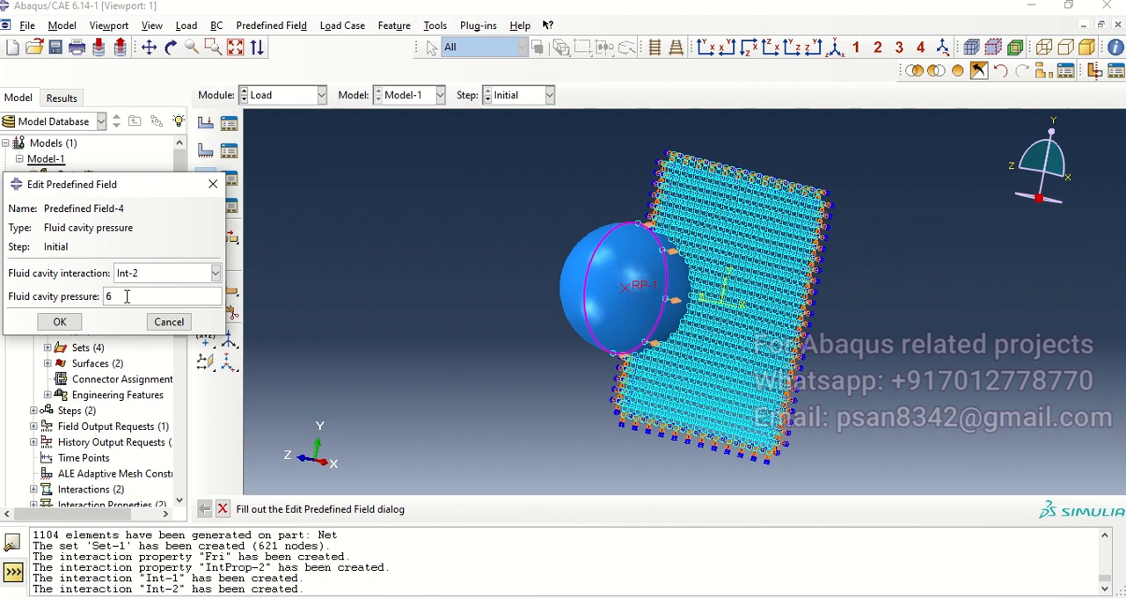
left_click(60, 322)
Step: Switch to the Job module
mouse_move(637, 318)
left_mouse_down("ctrl+alt")
mouse_move(622, 299)
mouse_move(634, 246)
mouse_move(677, 334)
mouse_move(732, 384)
mouse_move(660, 372)
left_mouse_up("ctrl+alt")
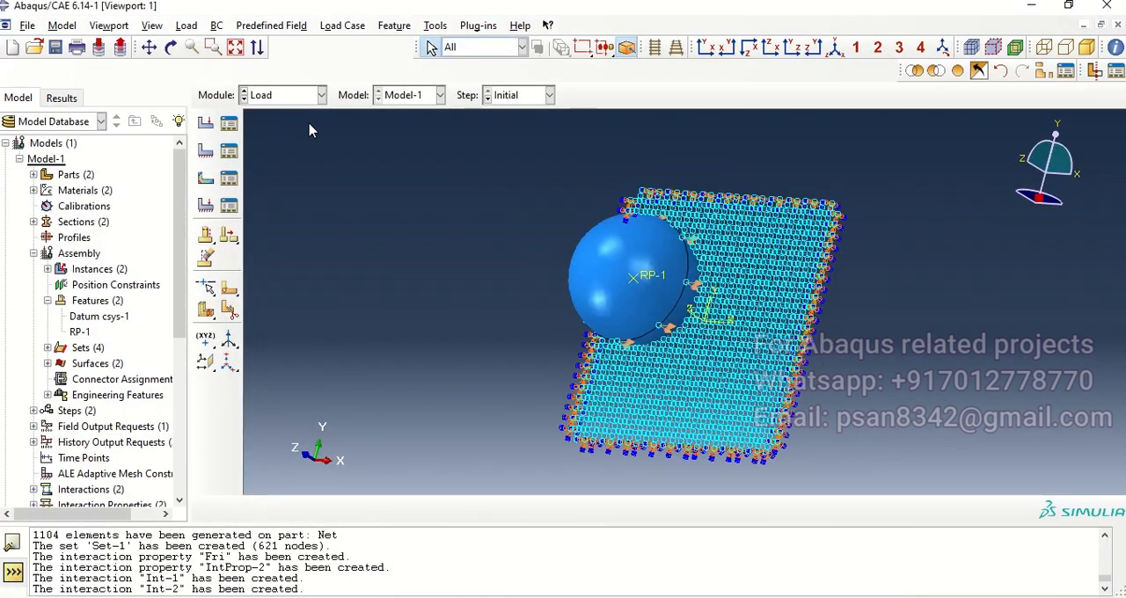
left_click(307, 95)
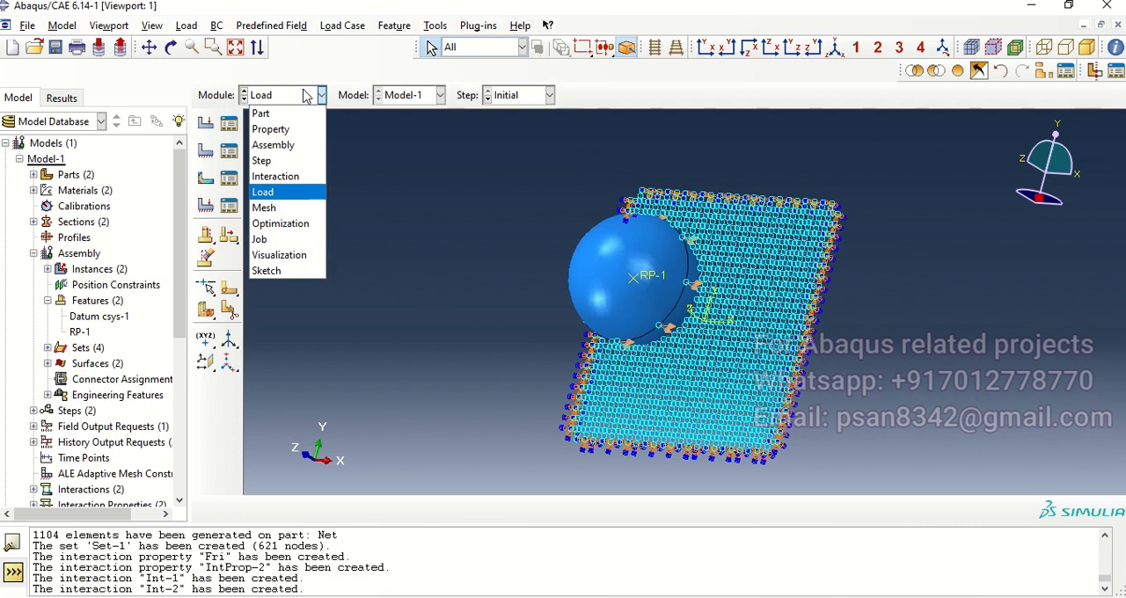
left_click(314, 240)
left_click_drag(618, 305, 621, 286, "ctrl+alt")
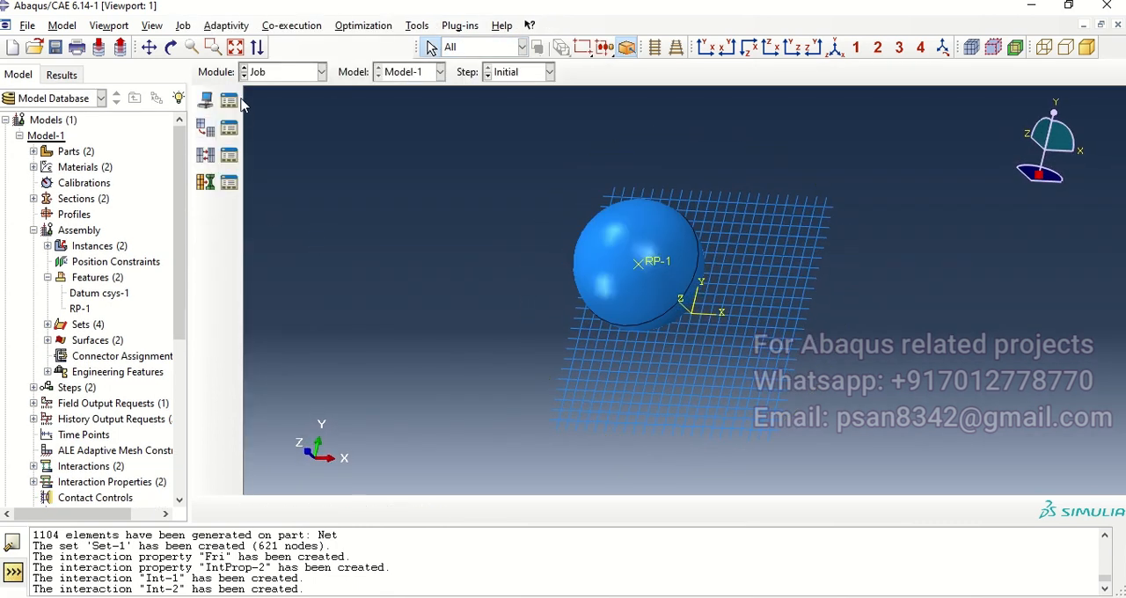
Step: Edit Model-1's attributes to define the physical constants: absolute zero temperature -273.15 and universal gas constant 73.562
left_click(61, 25)
mouse_move(110, 109)
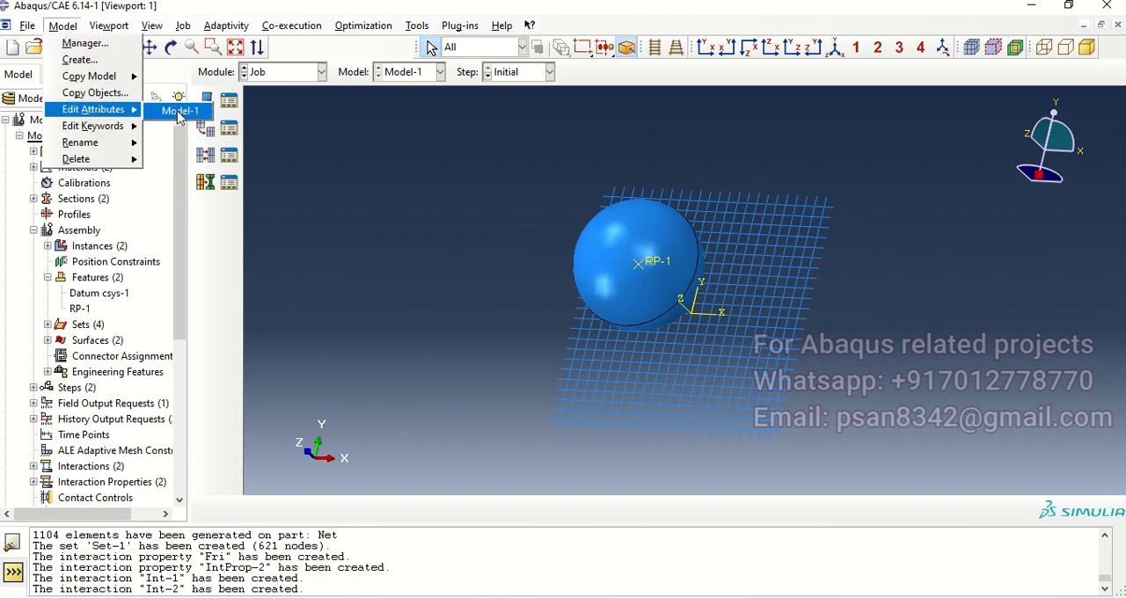
left_click(179, 112)
left_click(72, 239)
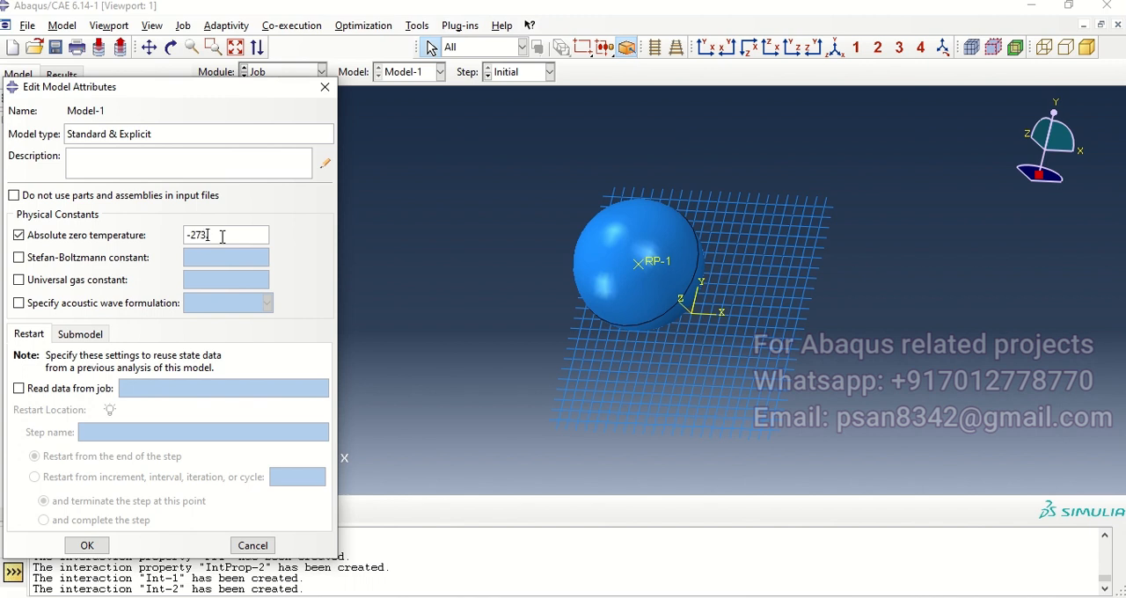
left_click(110, 284)
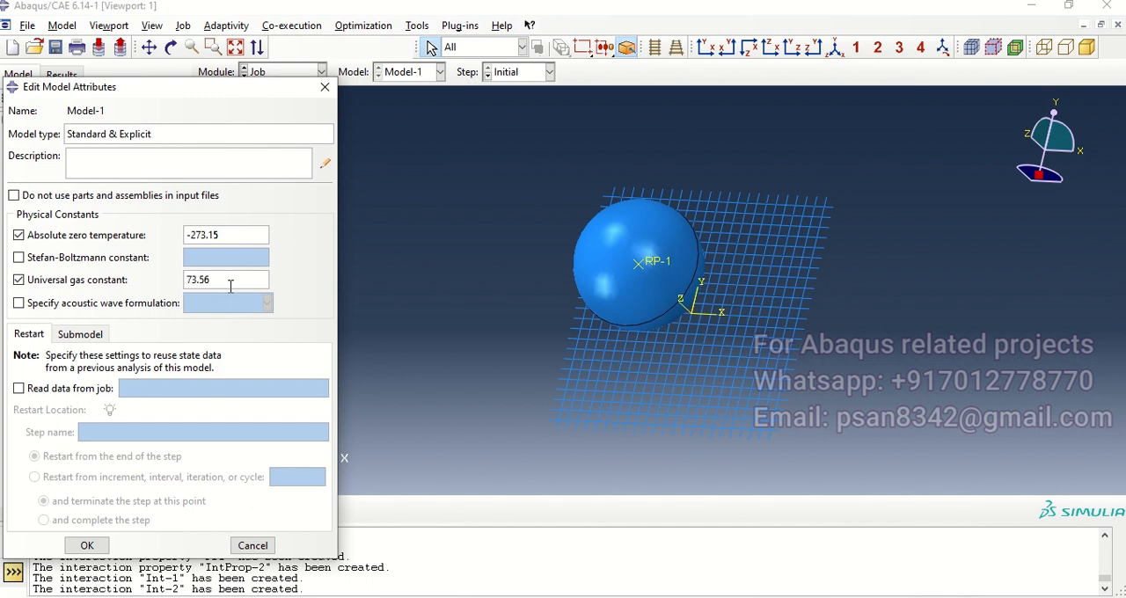
left_click(87, 546)
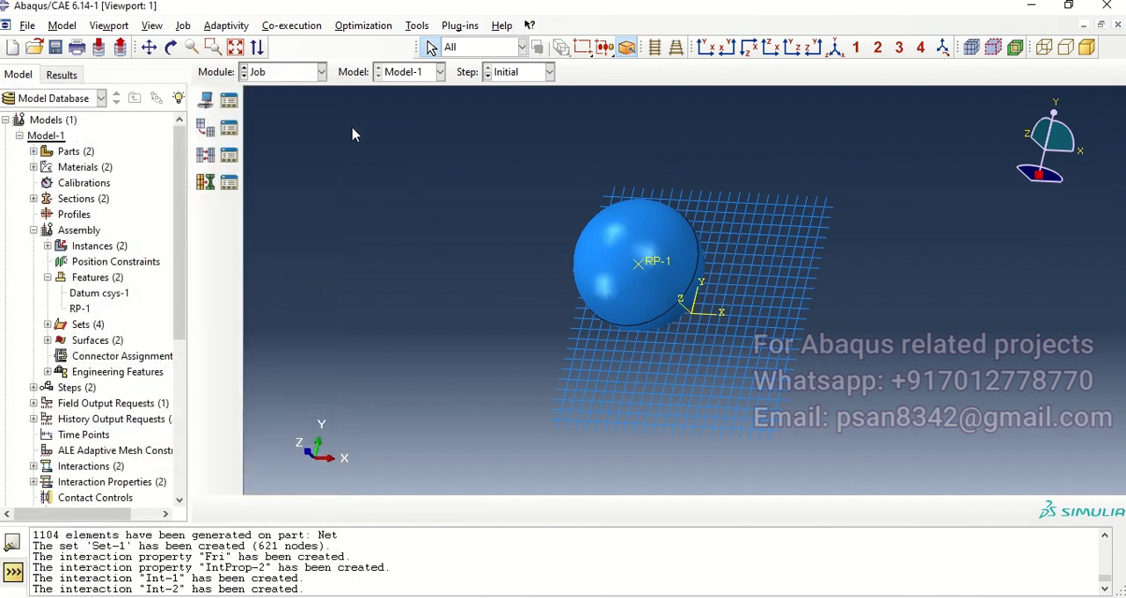
Step: Create a job named Ball from Model-1 that uses 3 processors
left_click(205, 99)
left_click_drag(742, 228, 693, 229)
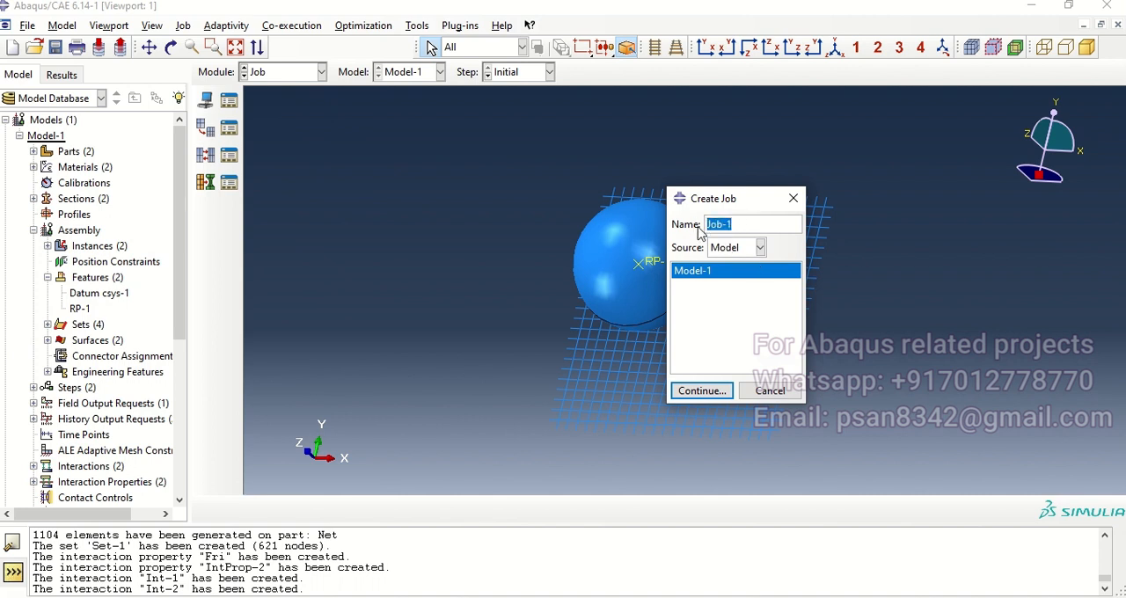
type("Ball")
left_click(703, 391)
left_click(630, 227)
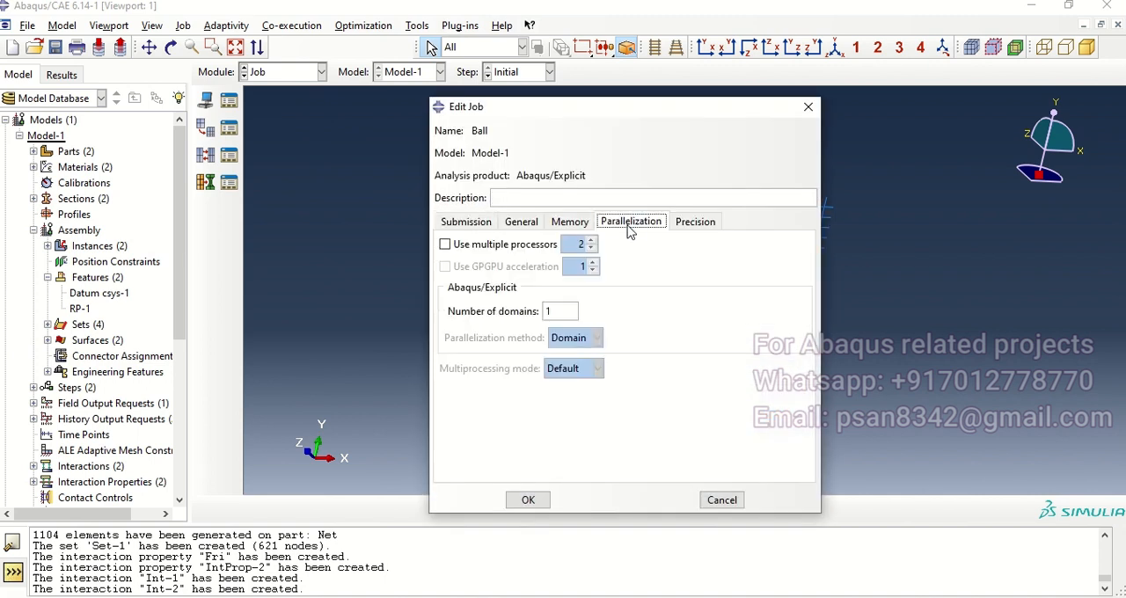
left_click(475, 246)
left_click(592, 240)
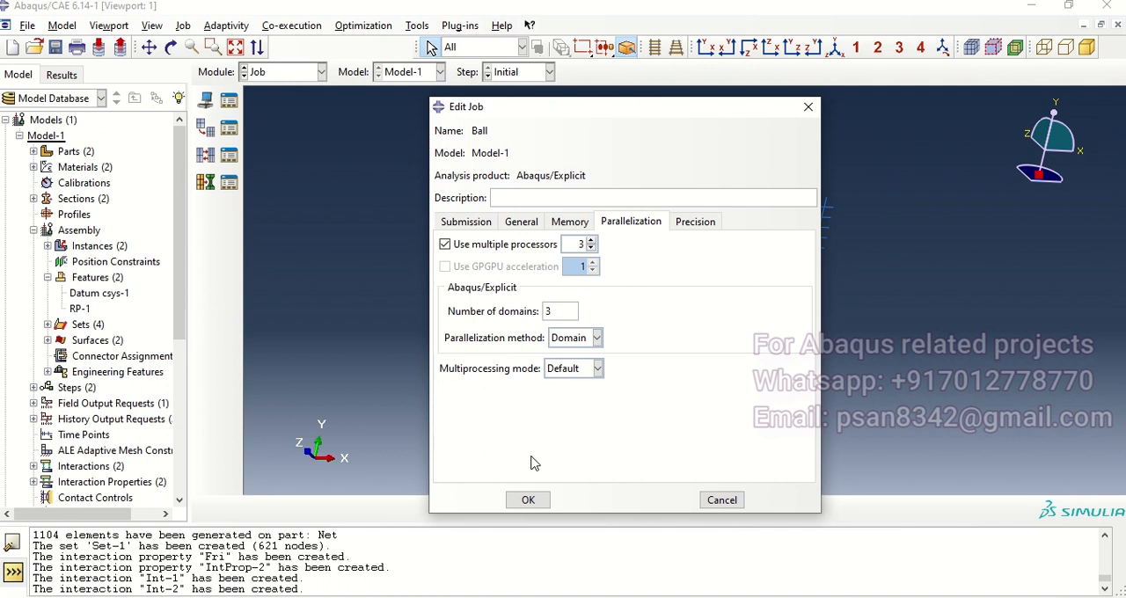
left_click(528, 499)
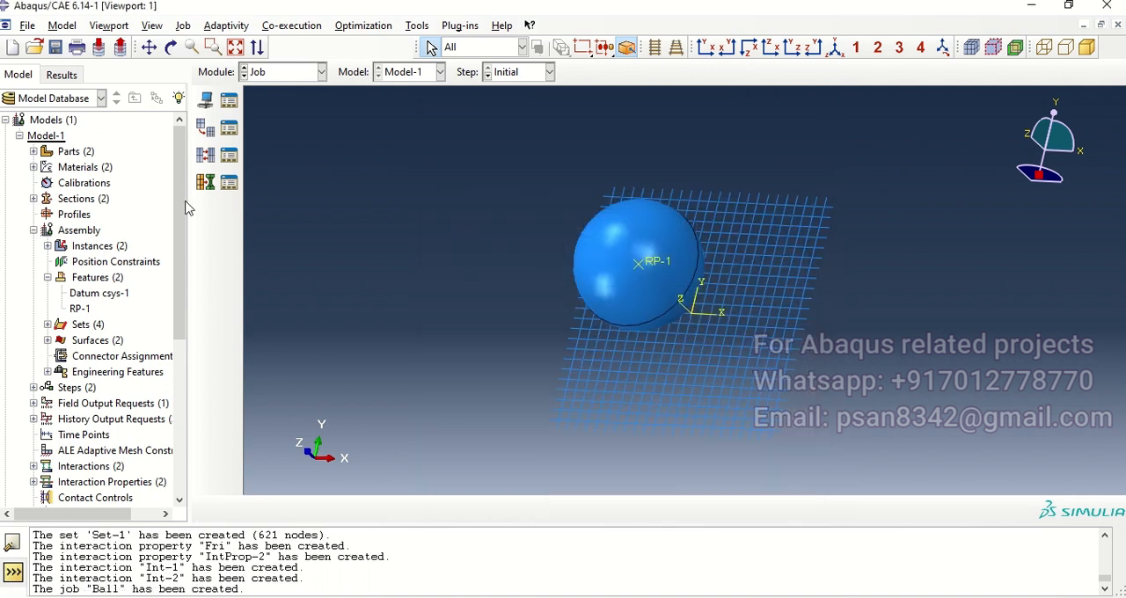
Step: Submit the Ball job for analysis and monitor its run until it finishes
left_click(229, 101)
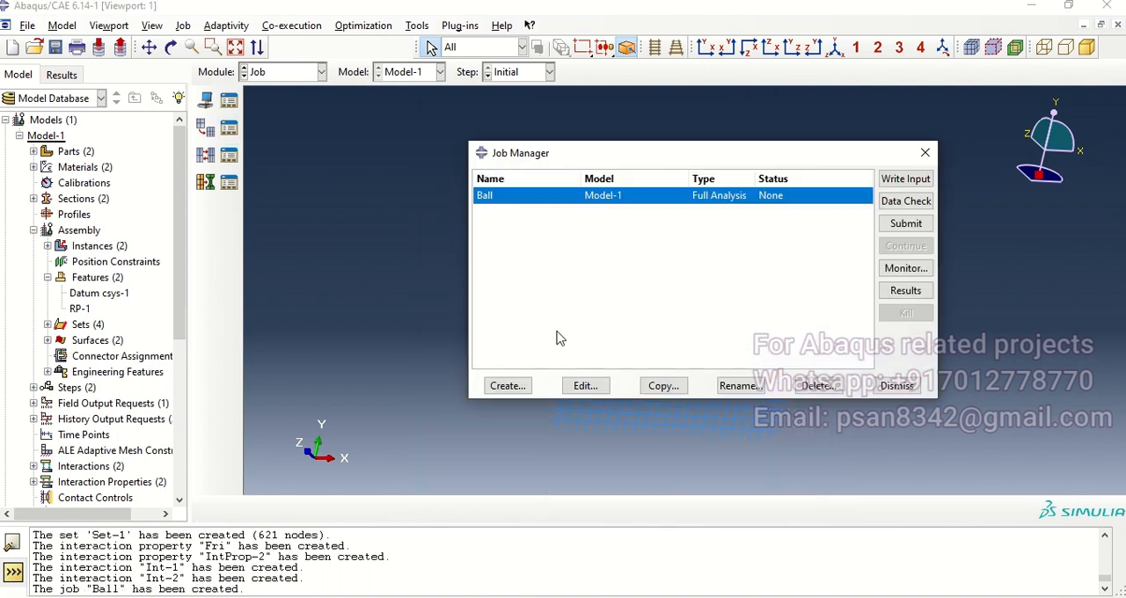
left_click(908, 225)
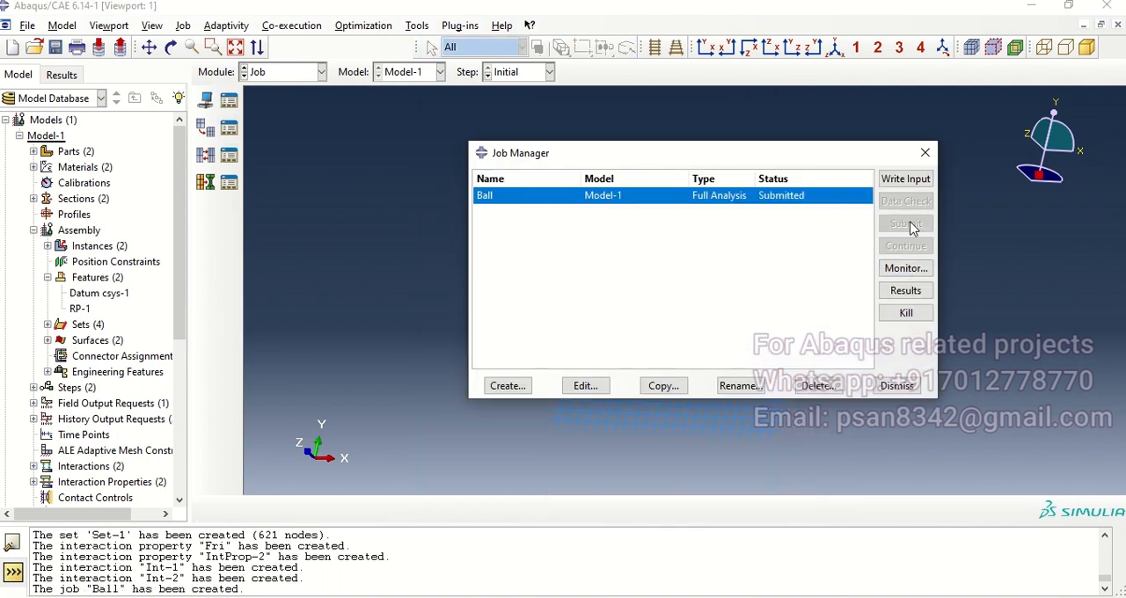
left_click(906, 268)
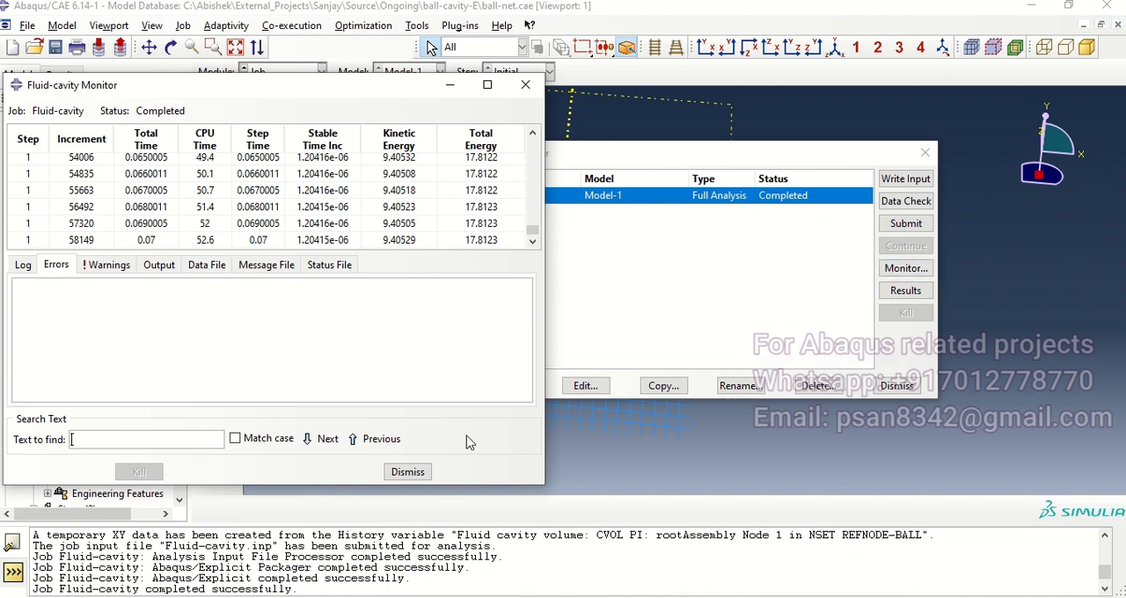
left_click(421, 475)
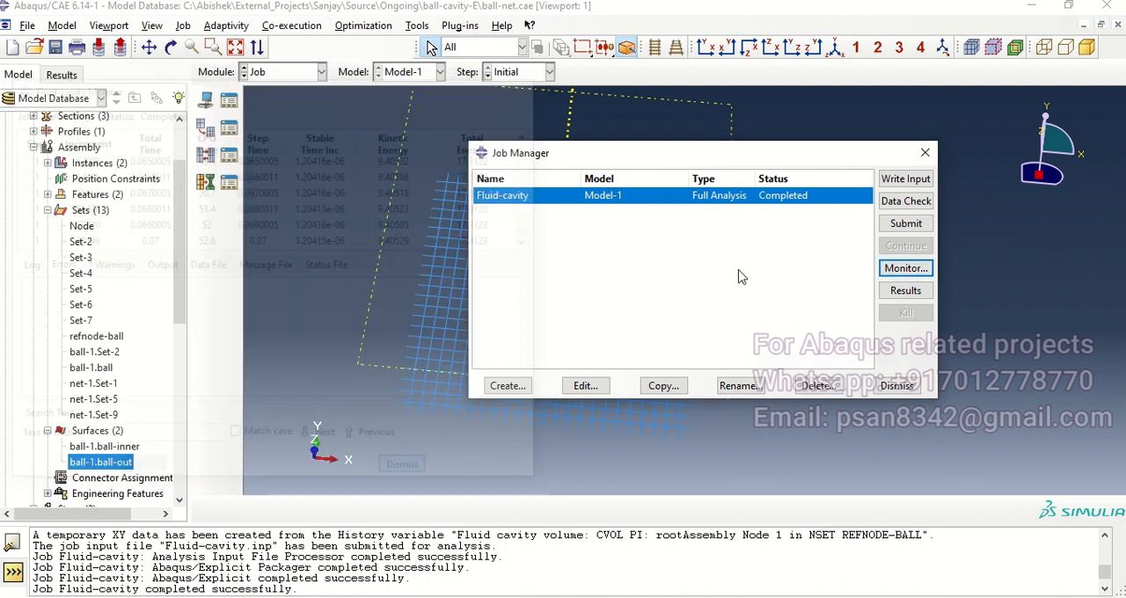
Step: Open the Fluid-cavity job results, show Mises stress contours on the deformed shape, and animate the impact over time from an angled view
left_click(905, 290)
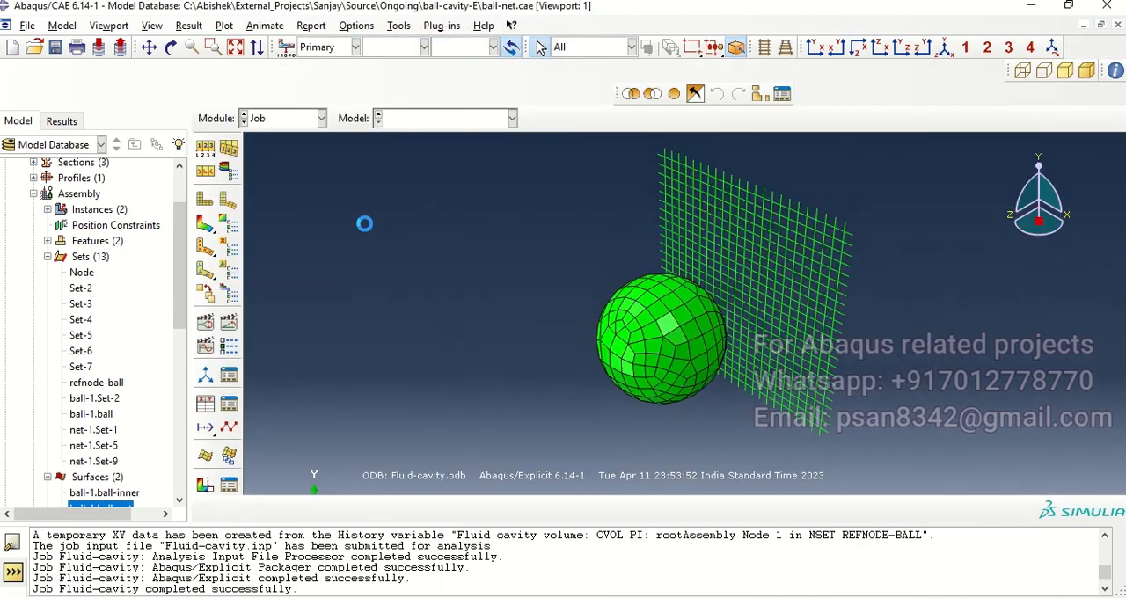
left_click(205, 224)
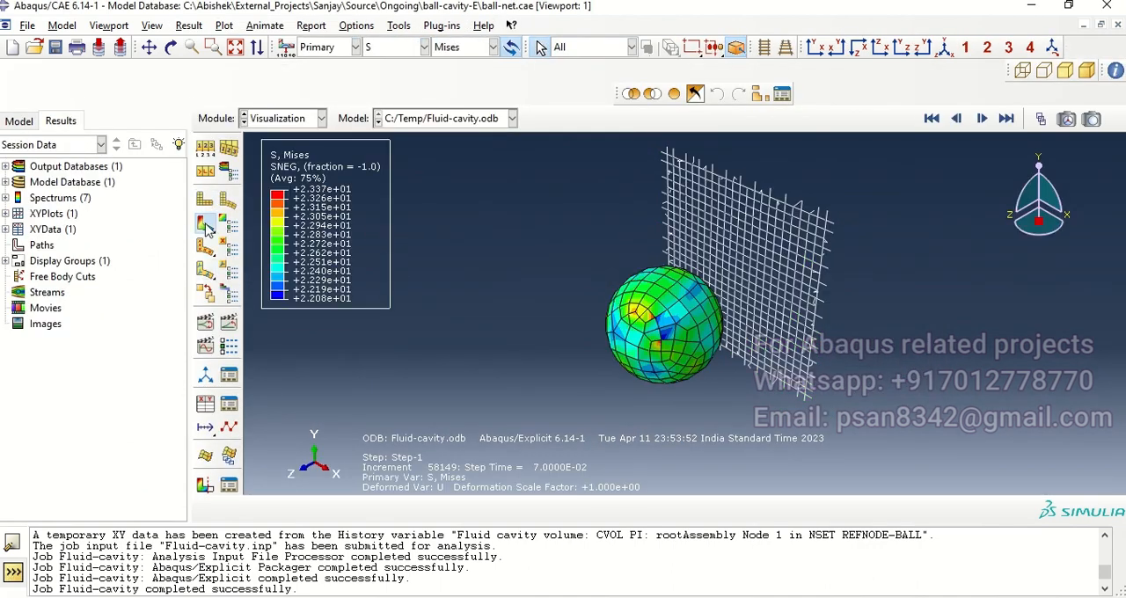
left_click(229, 322)
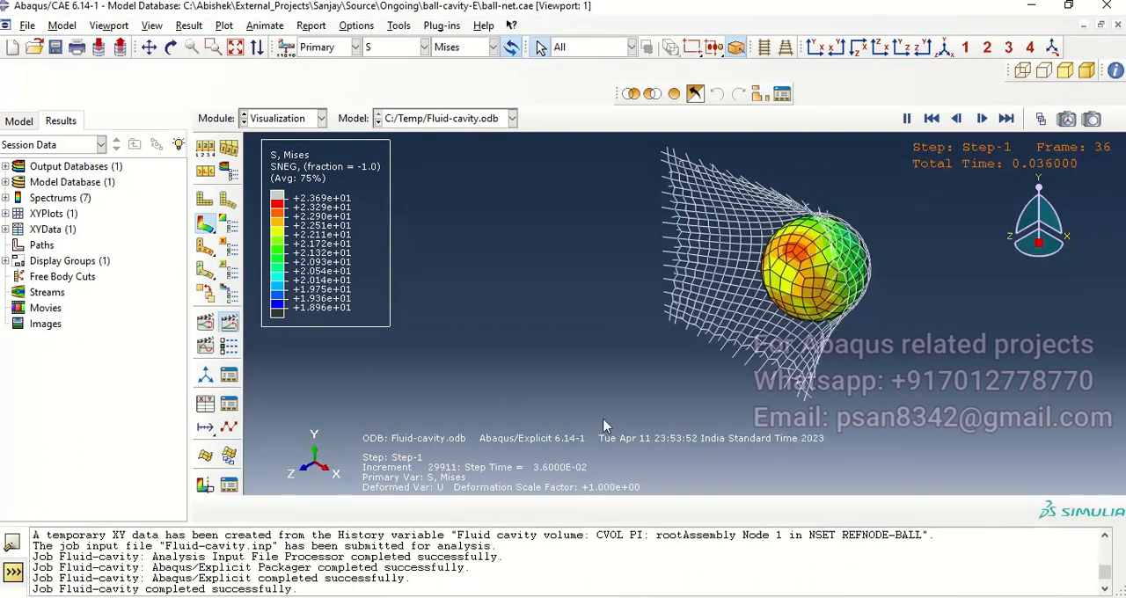
left_click_drag(612, 327, 652, 226, "ctrl+alt")
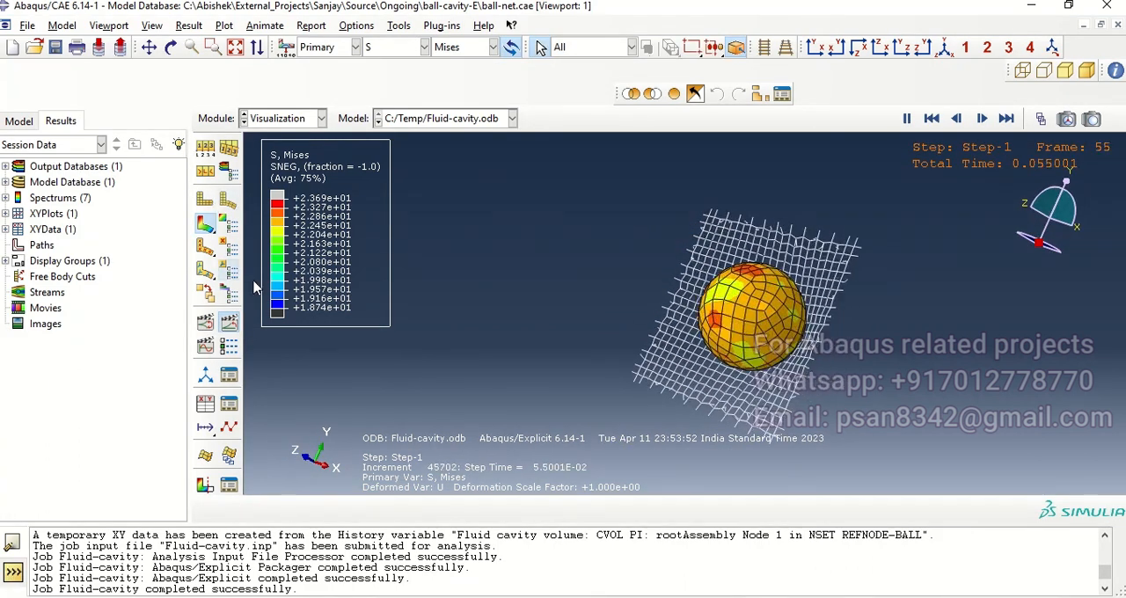
Step: Plot the fluid cavity pressure (PCAV) over time from the ODB history output
left_click(207, 405)
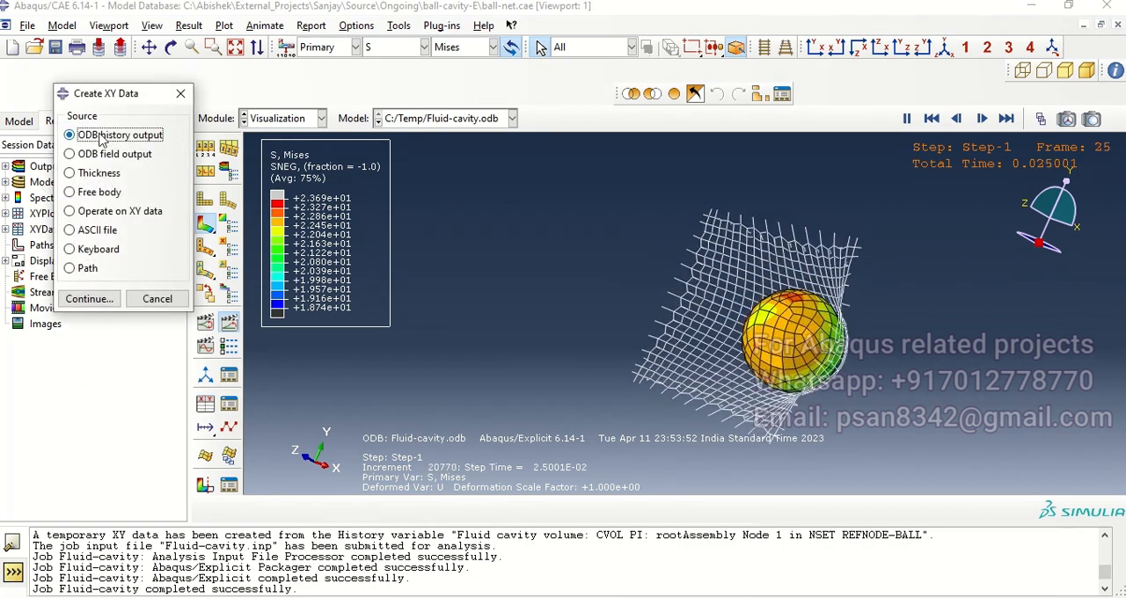
left_click(104, 295)
left_click_drag(356, 242, 386, 118)
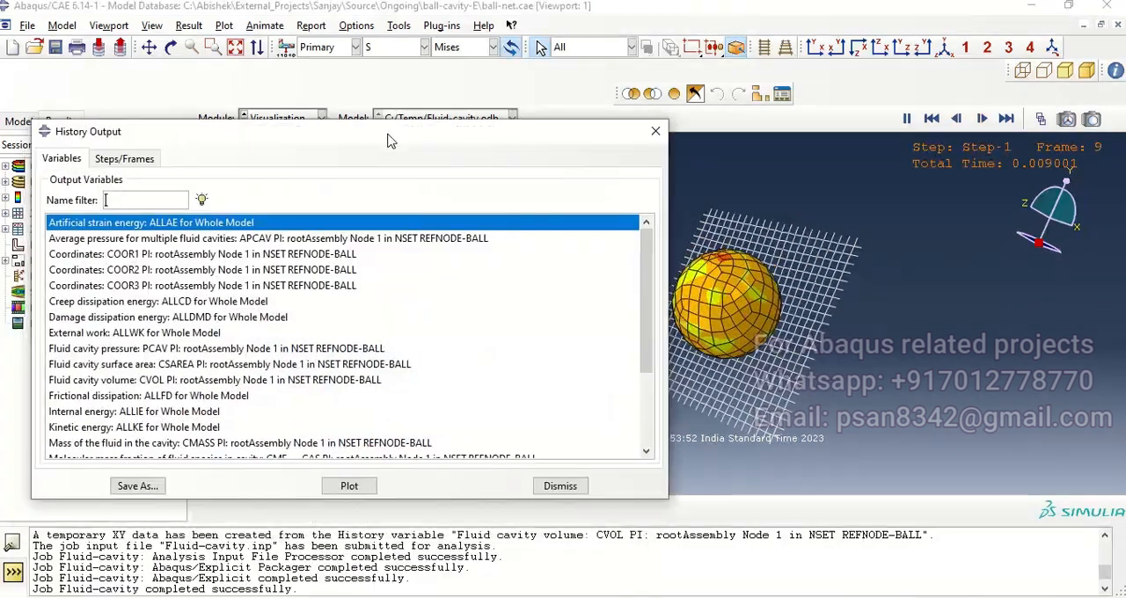
scroll(270, 361, "down", 3)
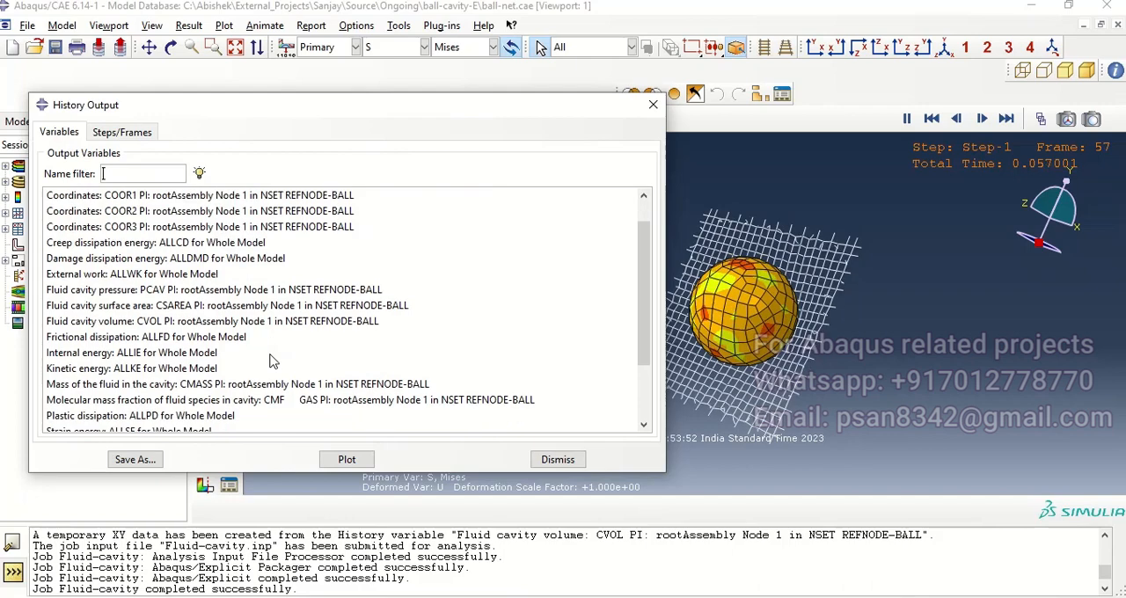
scroll(286, 336, "up", 3)
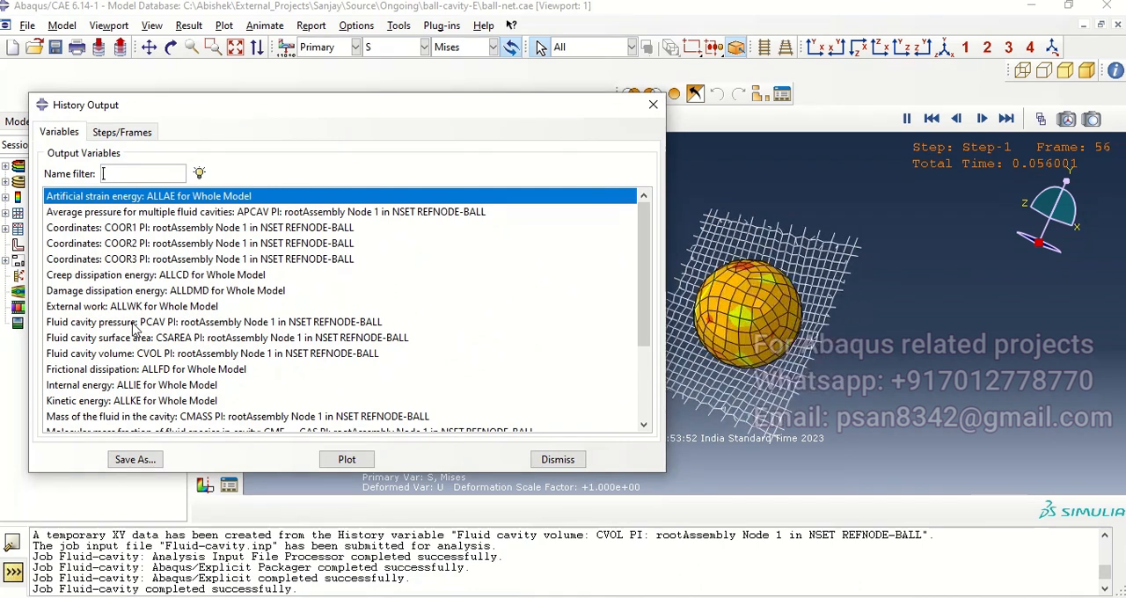
left_click(161, 323)
left_click(356, 461)
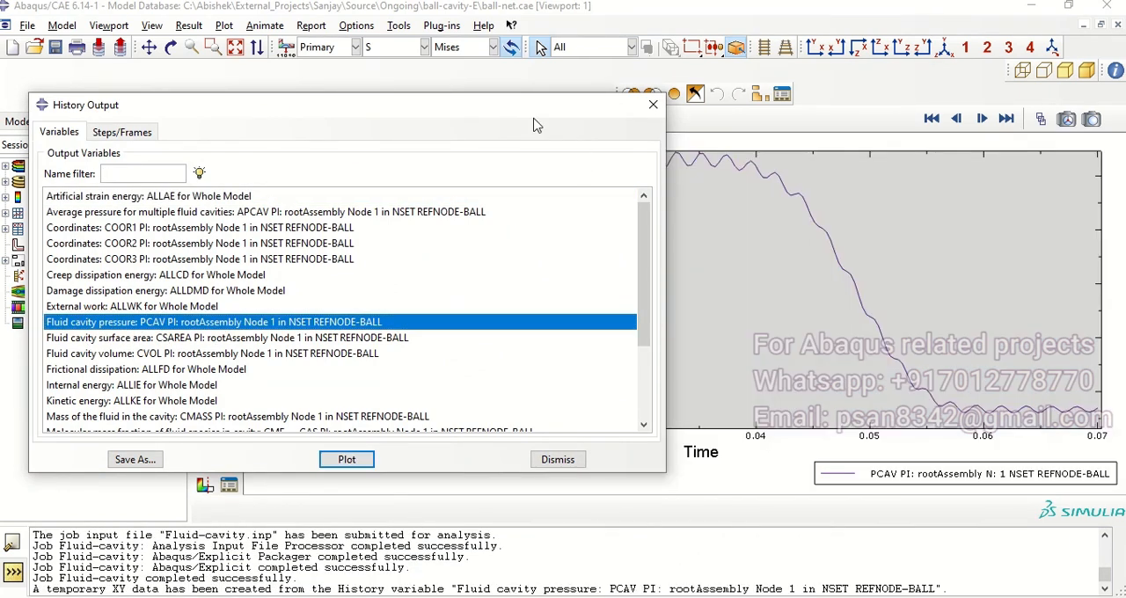
left_click(652, 105)
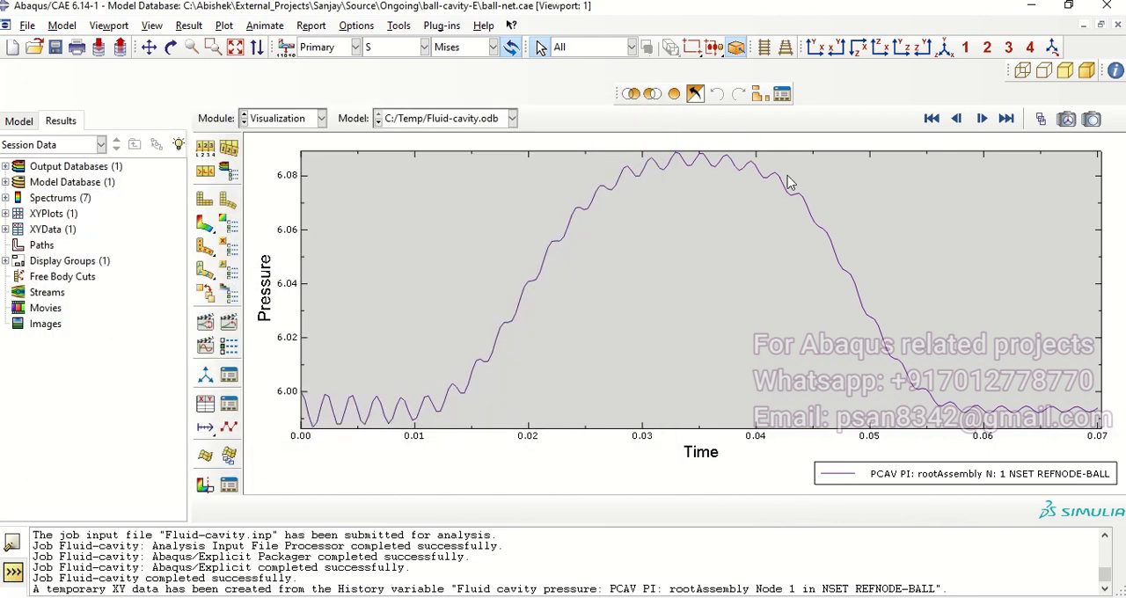
Step: Plot the fluid cavity volume (CVOL) over time from the ODB history output and examine the whole curve
left_click(207, 374)
left_click(88, 297)
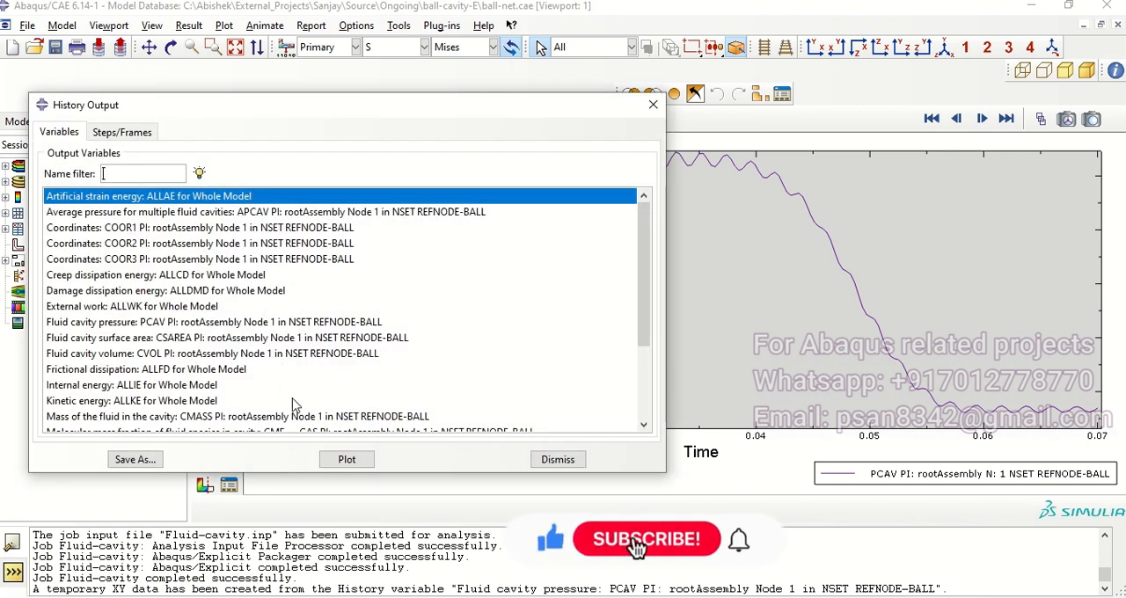
scroll(284, 319, "down", 1)
scroll(97, 356, "up", 1)
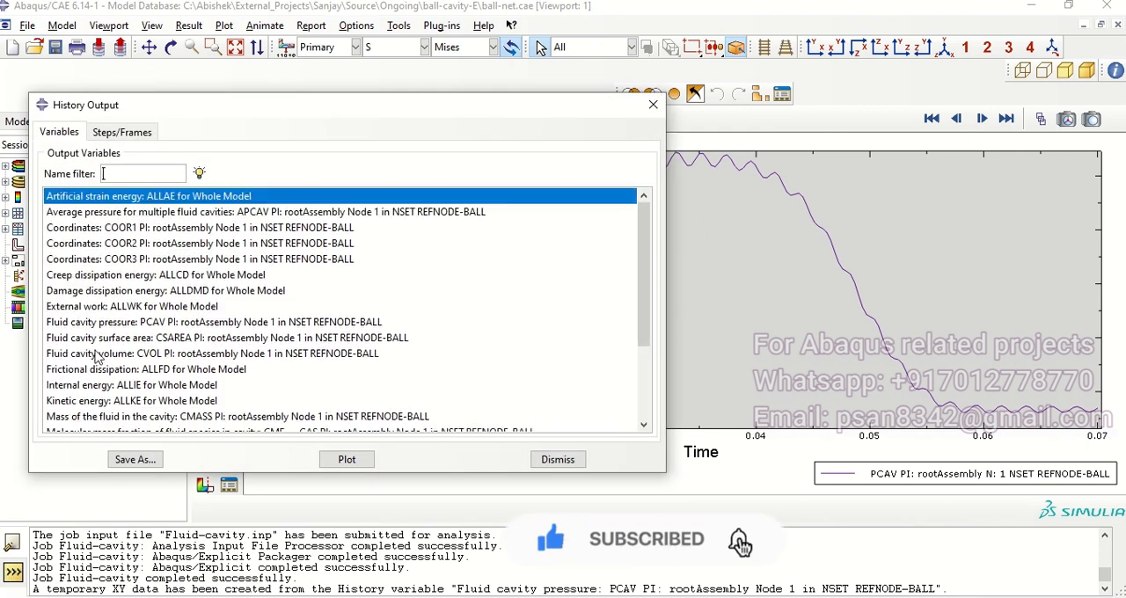
left_click(140, 353)
left_click(347, 459)
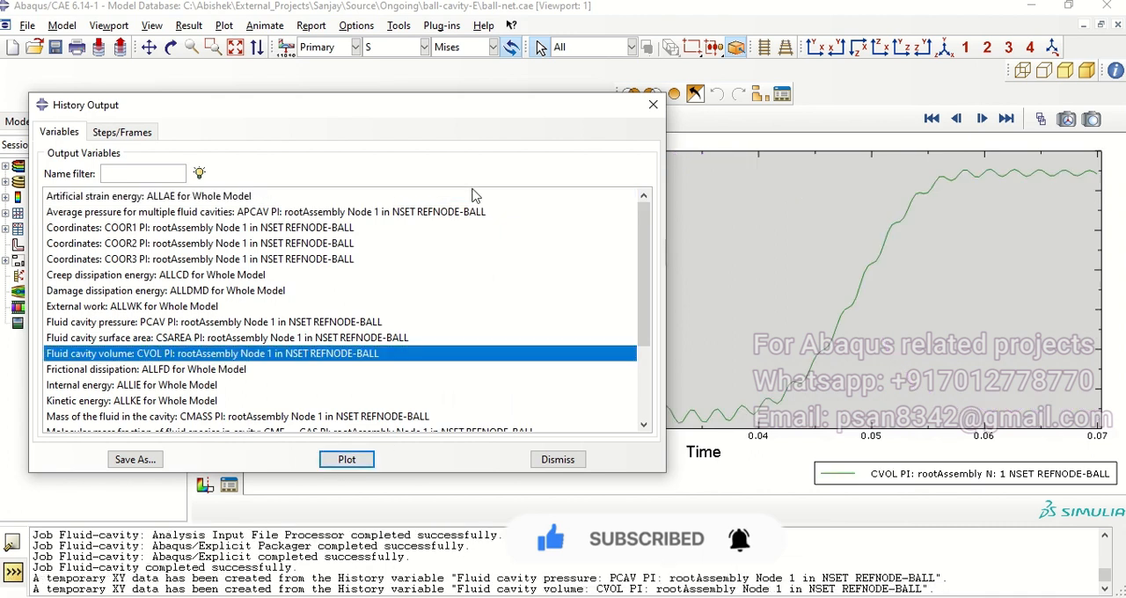
left_click_drag(618, 106, 392, 315)
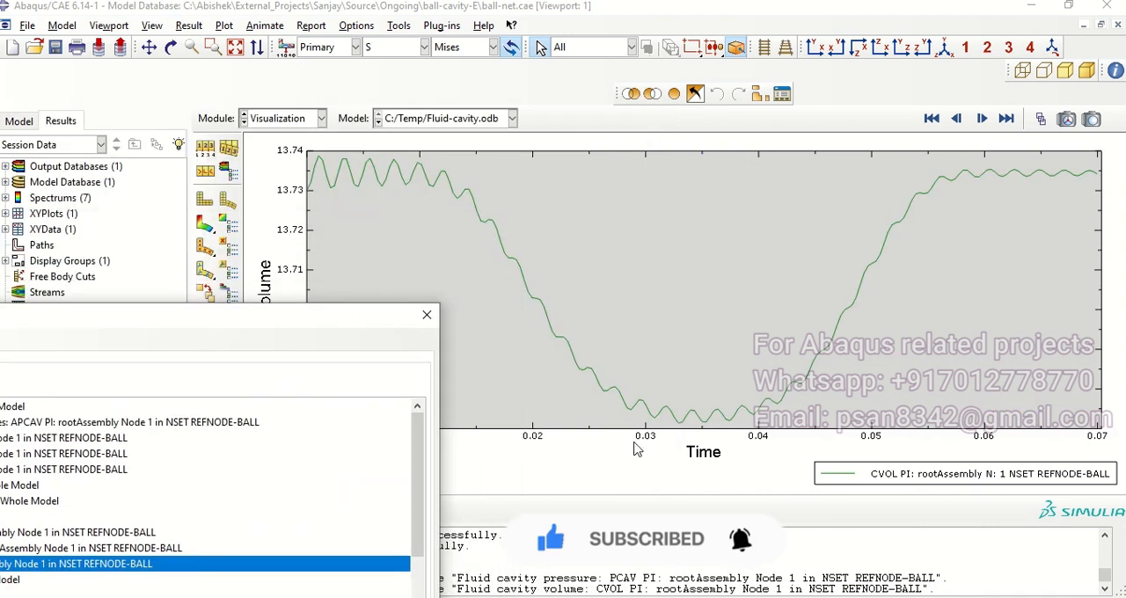
left_click_drag(254, 325, 192, 468)
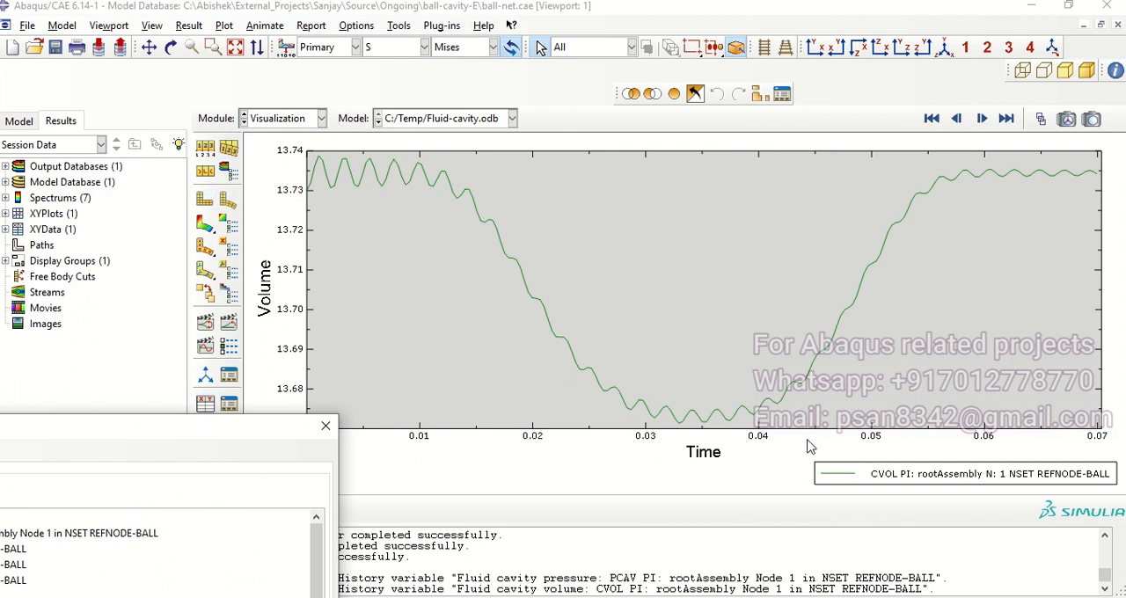
left_click_drag(264, 433, 712, 157)
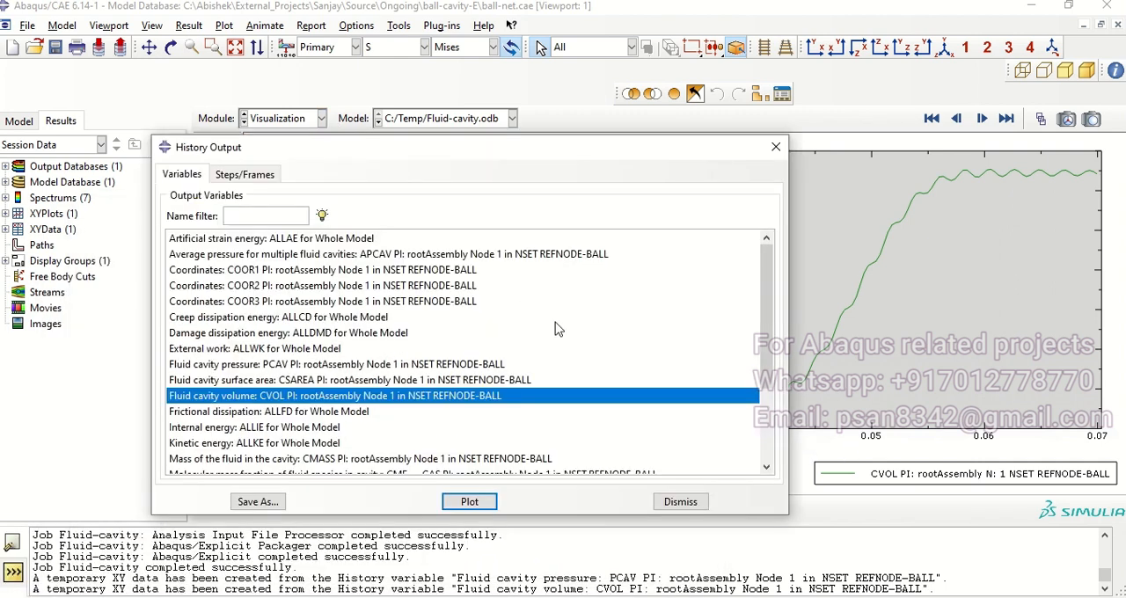
left_click(682, 502)
Step: Return to the Mises contours on the deformed ball and net and replay the time history animation
left_click(207, 226)
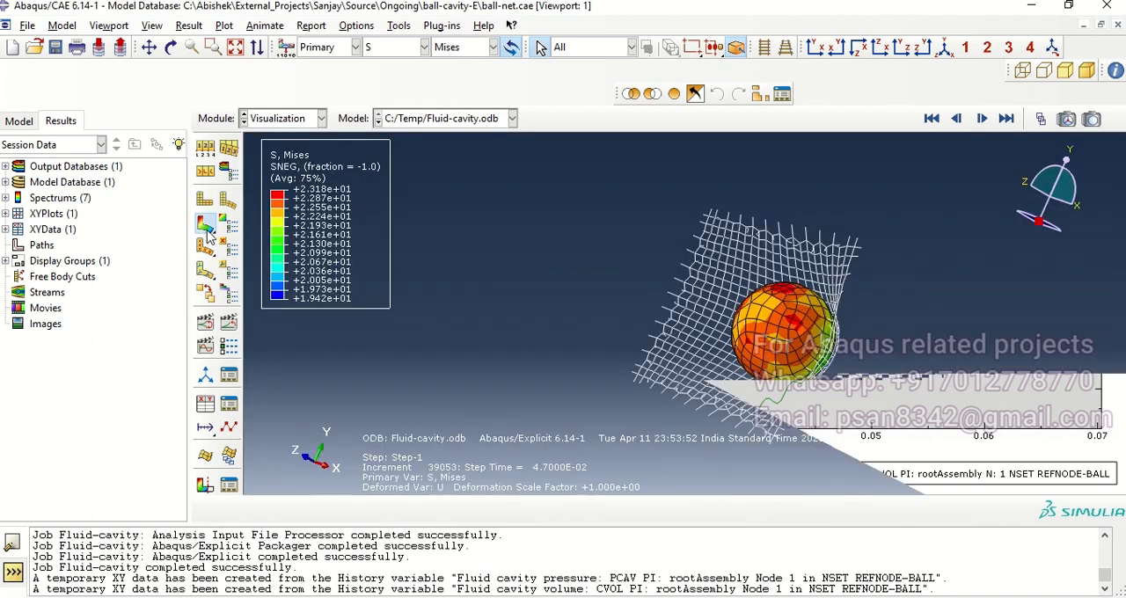
left_click_drag(677, 343, 658, 314, "ctrl+alt")
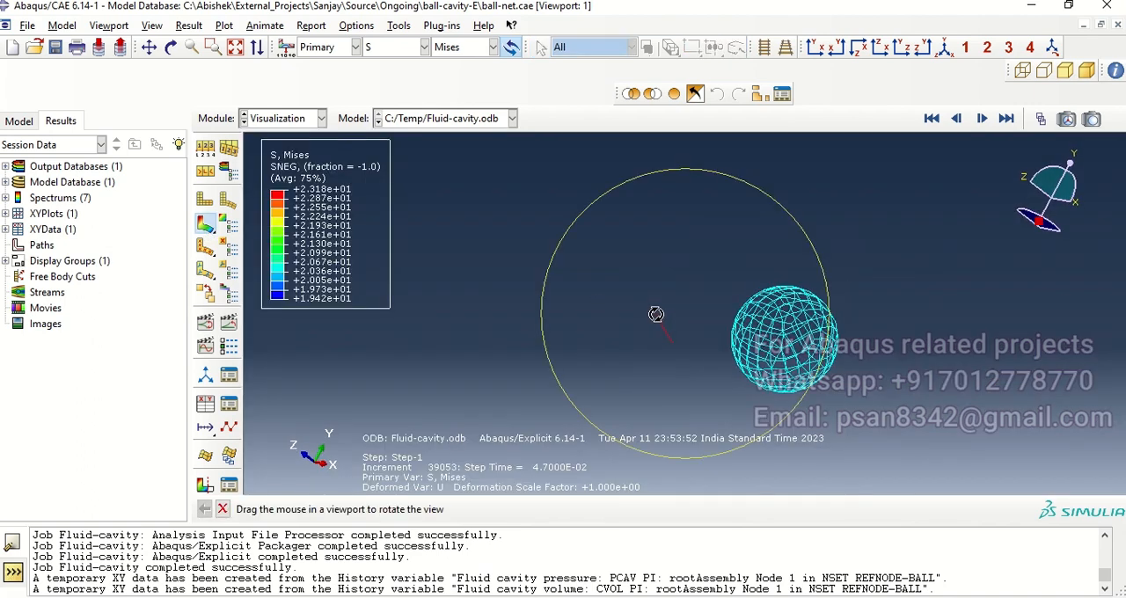
left_click(229, 323)
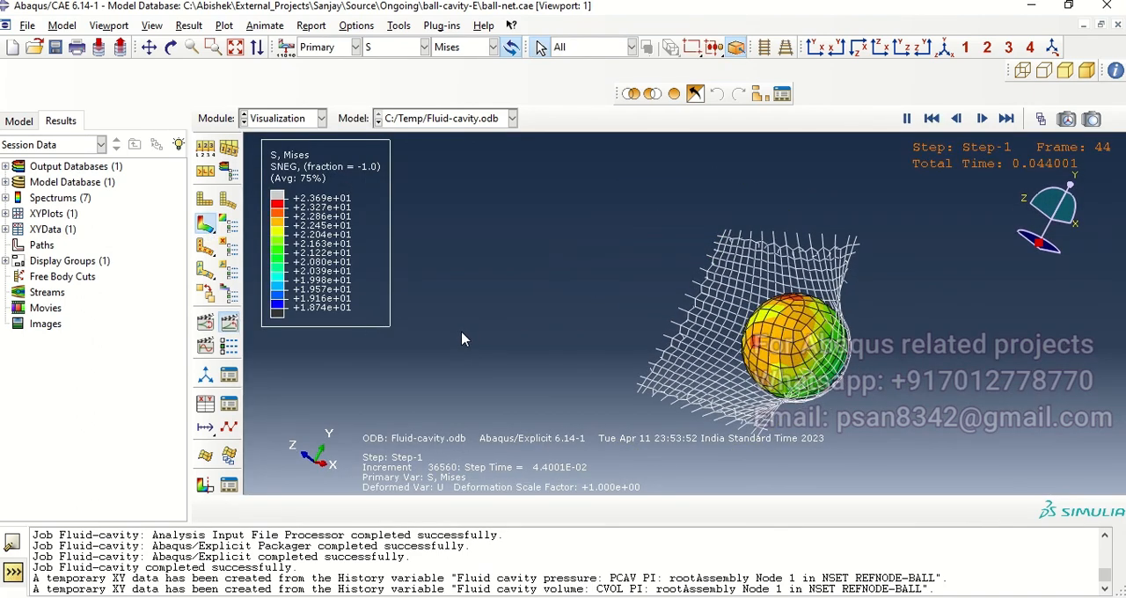